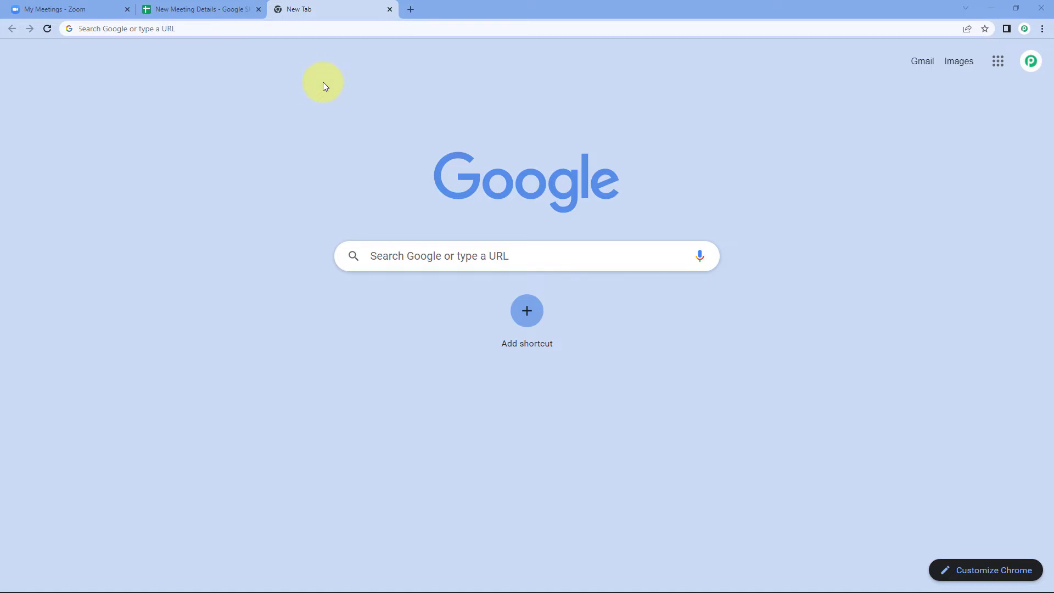
- Load pabbly.com/connect, sign in, and open Pabbly Connect with Access Now
{"action": "type", "text": "pabbly.co"}
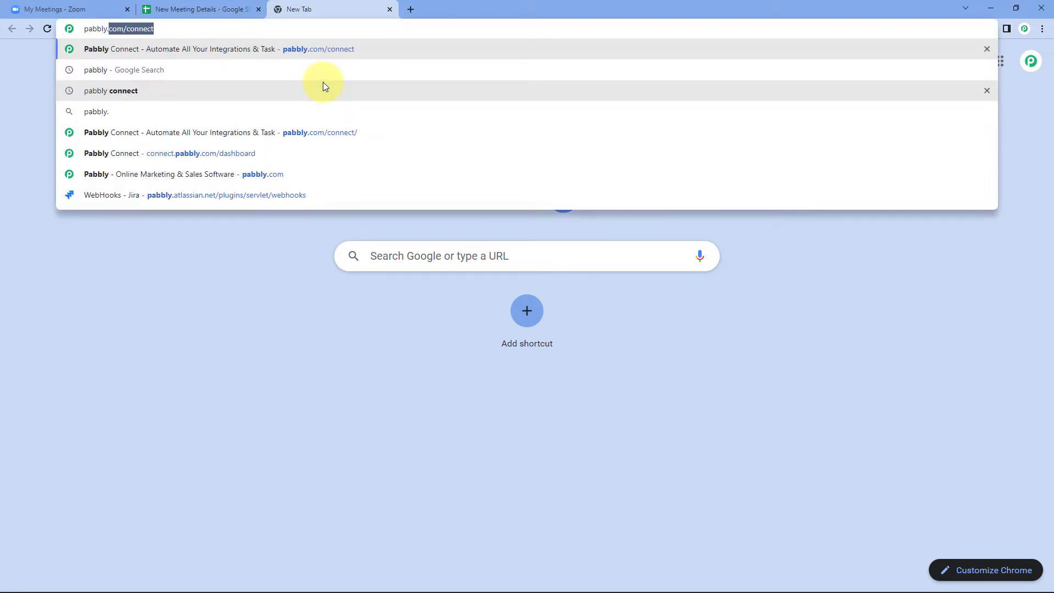
{"action": "type", "text": "m/connect"}
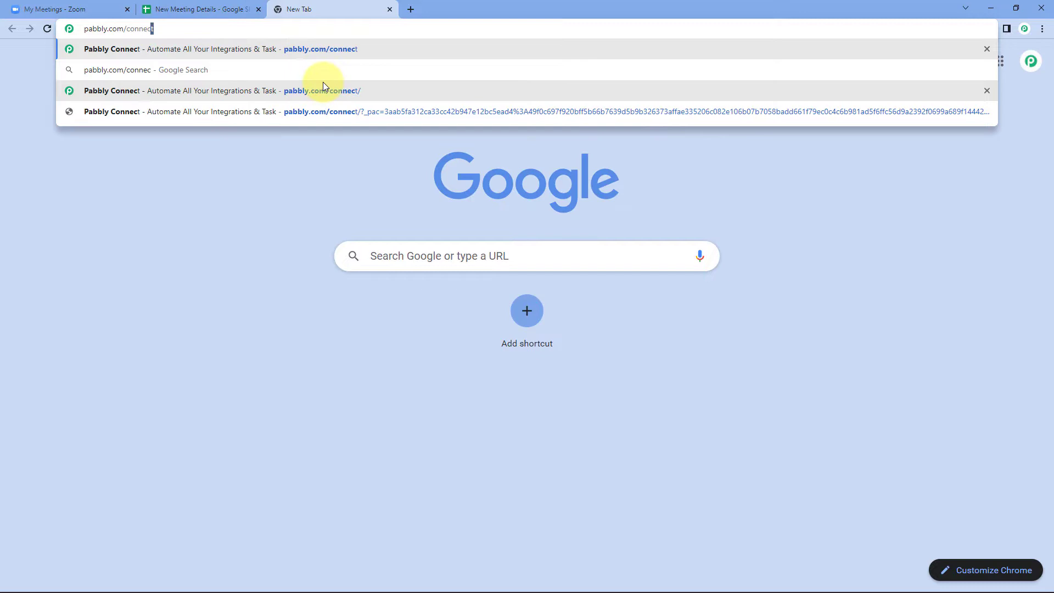
{"action": "key", "text": "Return"}
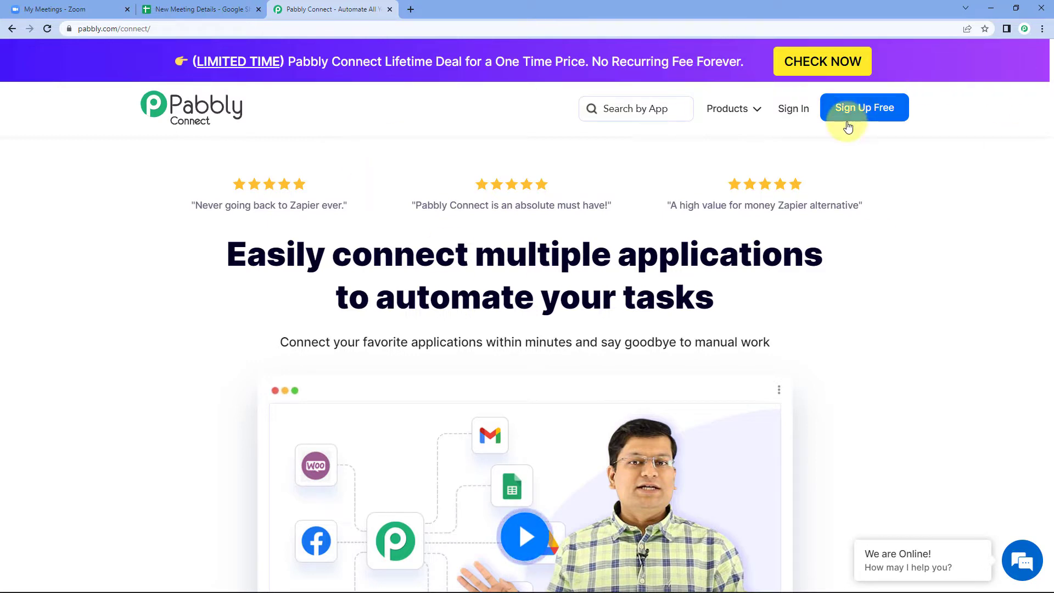
{"action": "left_click", "coordinate": [793, 109]}
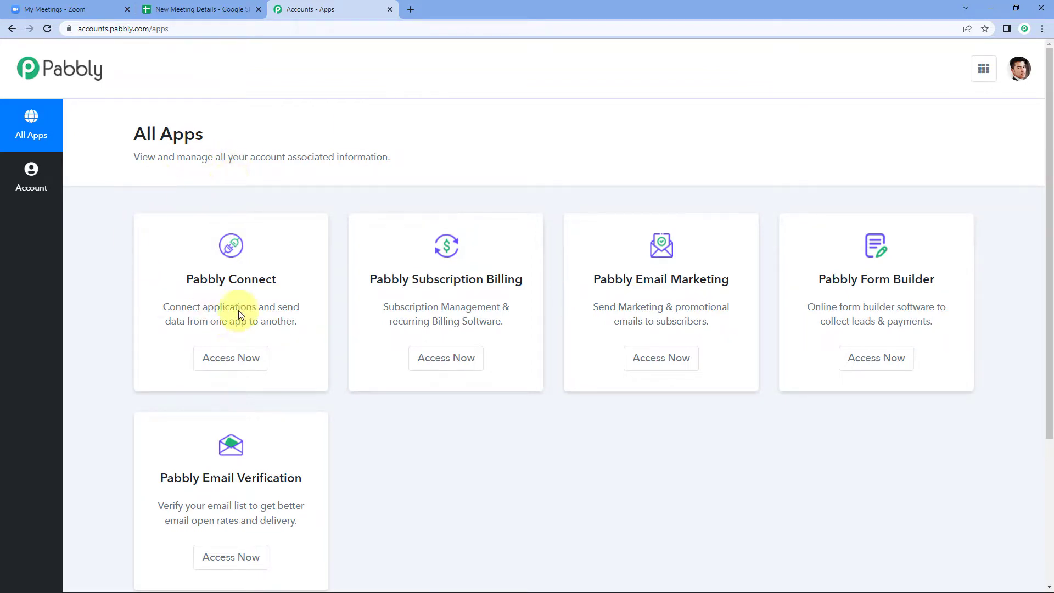
{"action": "left_click", "coordinate": [231, 360]}
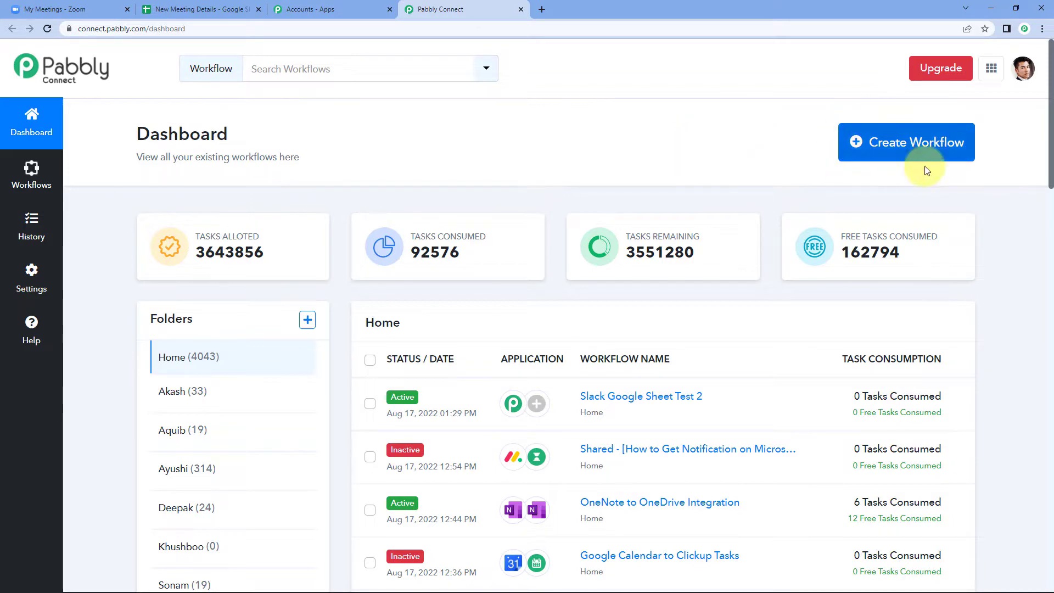
- Create the workflow 'Zoom Webhook to Google Sheets' and expand its Trigger card to choose an app
{"action": "left_click", "coordinate": [890, 143]}
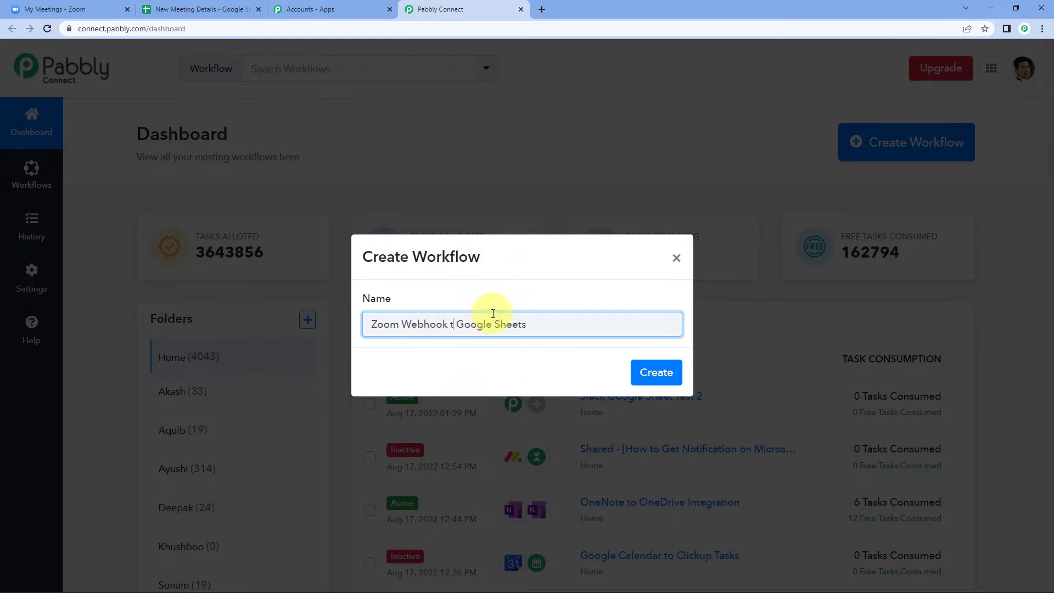
{"action": "type", "text": "o"}
{"action": "left_click", "coordinate": [654, 372]}
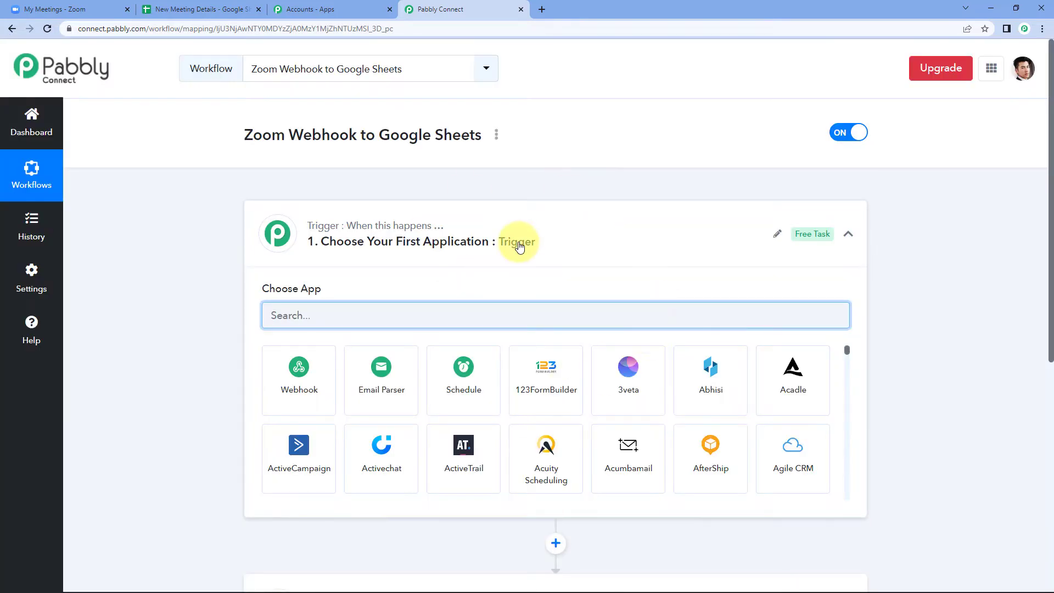
{"action": "left_click", "coordinate": [506, 238]}
{"action": "scroll", "coordinate": [125, 228], "scroll_direction": "down", "scroll_amount": 1}
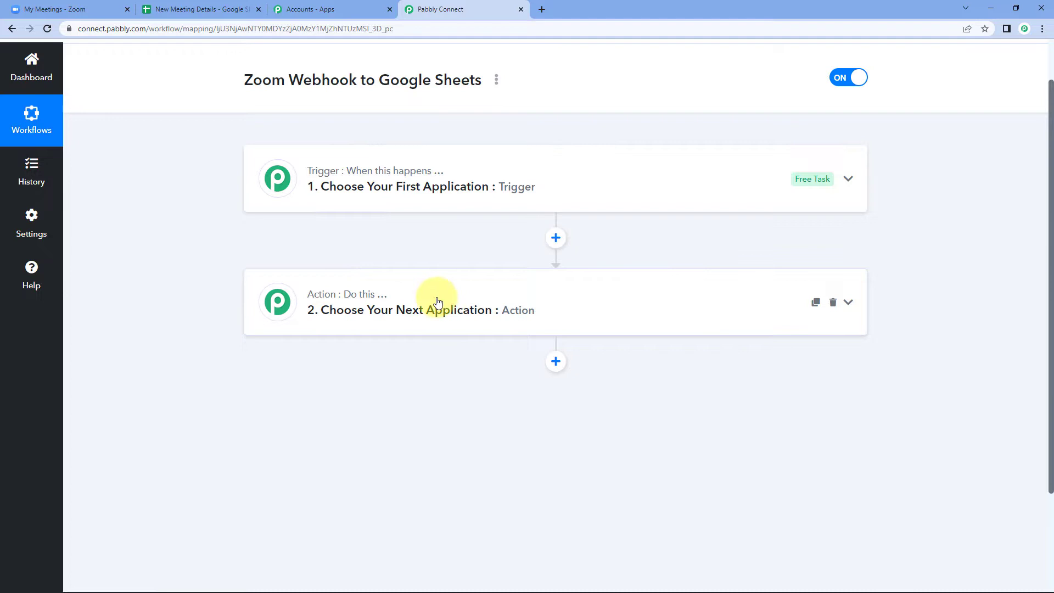
{"action": "left_click", "coordinate": [351, 187]}
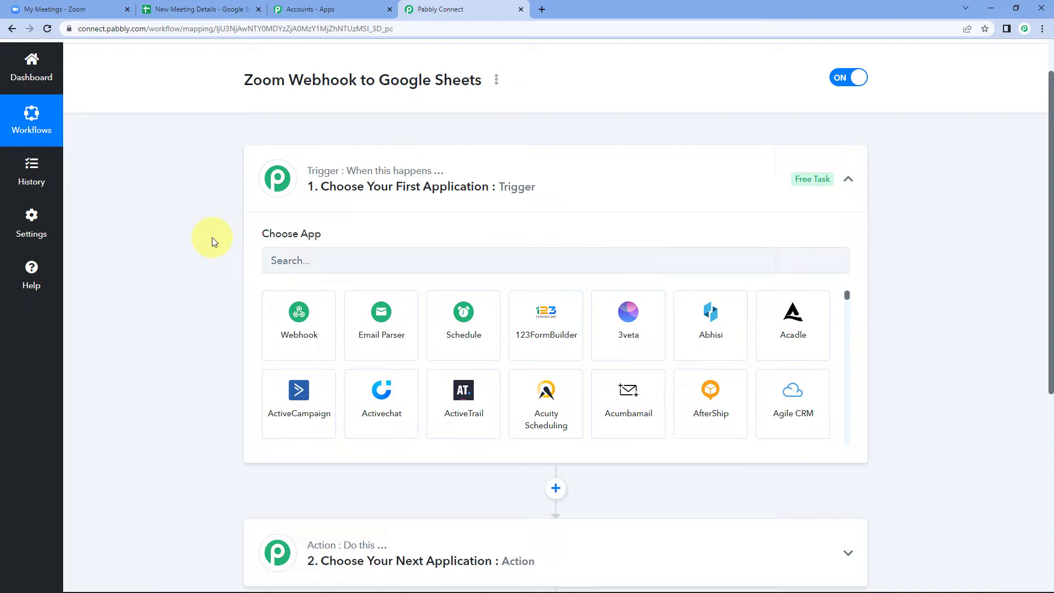
- Set the trigger app to Zoom with the Configure Webhooks trigger event
{"action": "left_click", "coordinate": [300, 259]}
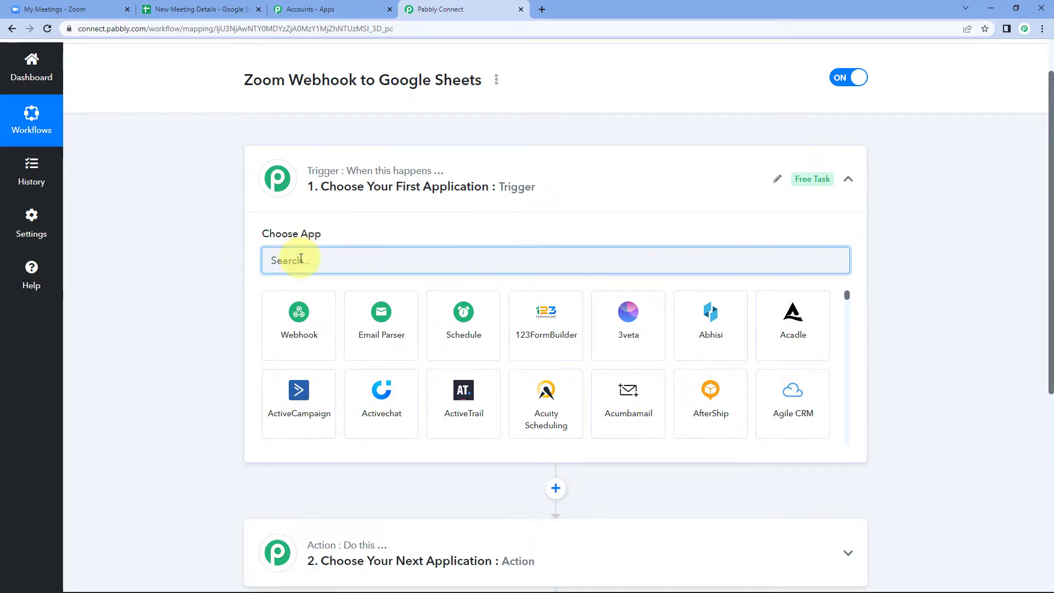
{"action": "type", "text": "Zoom"}
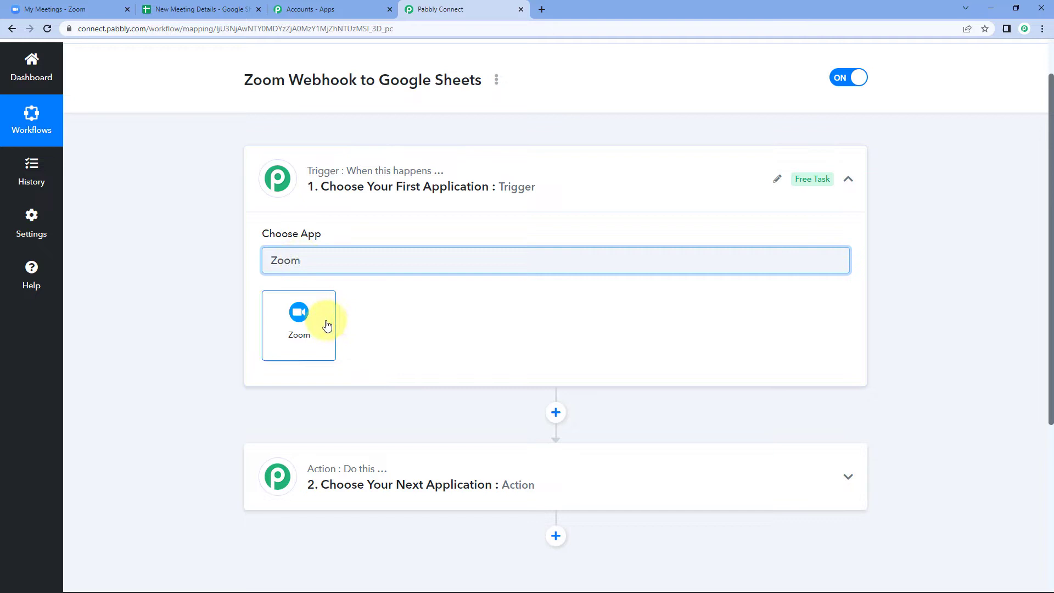
{"action": "left_click", "coordinate": [327, 326]}
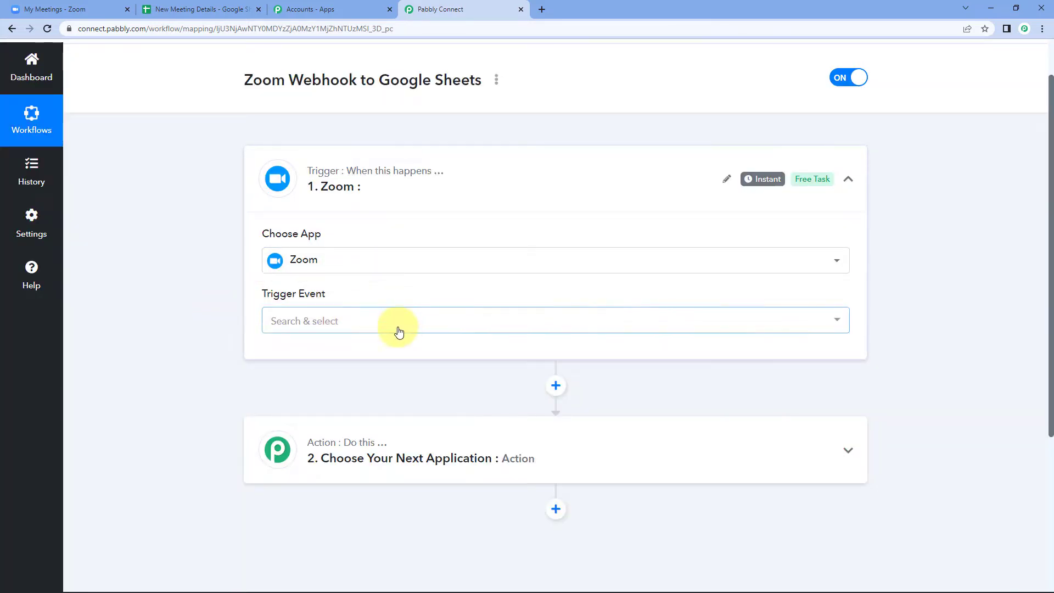
{"action": "left_click", "coordinate": [371, 330]}
{"action": "left_click", "coordinate": [364, 378]}
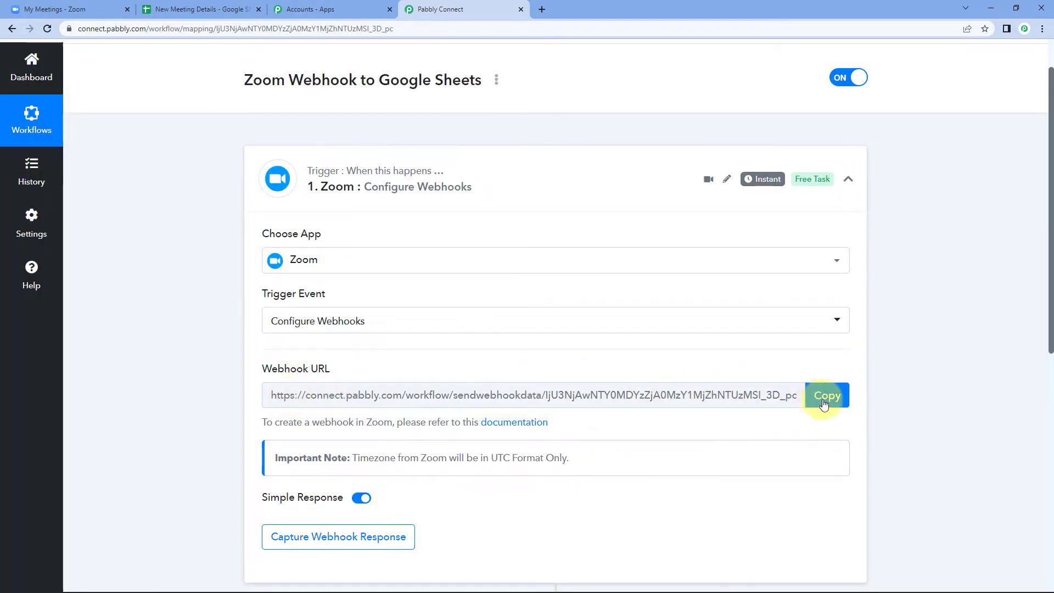
- Copy the webhook URL, start capturing the webhook response, and return to Zoom's meetings page
{"action": "left_click", "coordinate": [842, 397]}
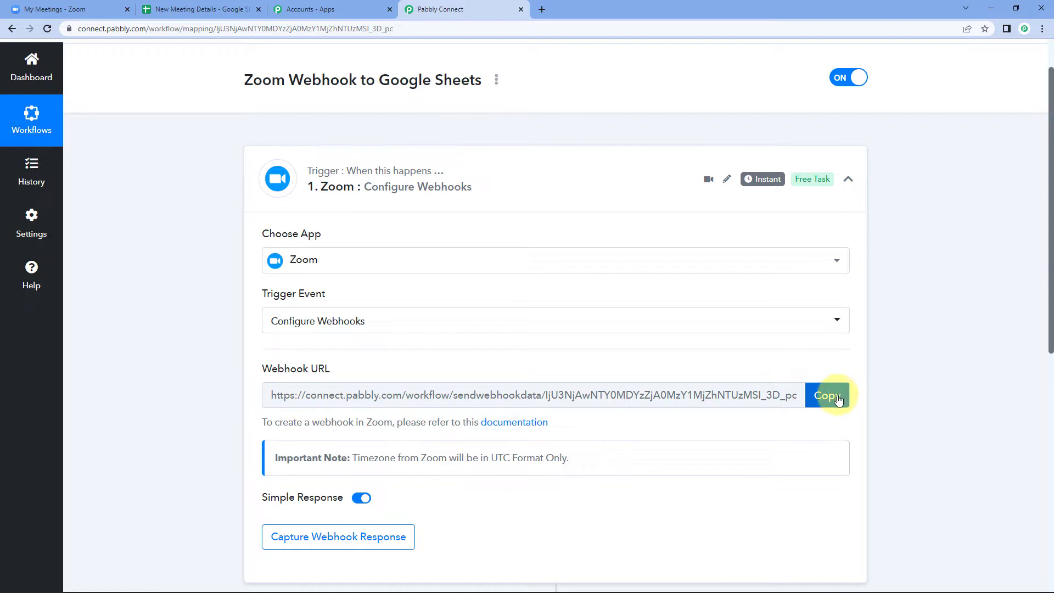
{"action": "left_click", "coordinate": [839, 397]}
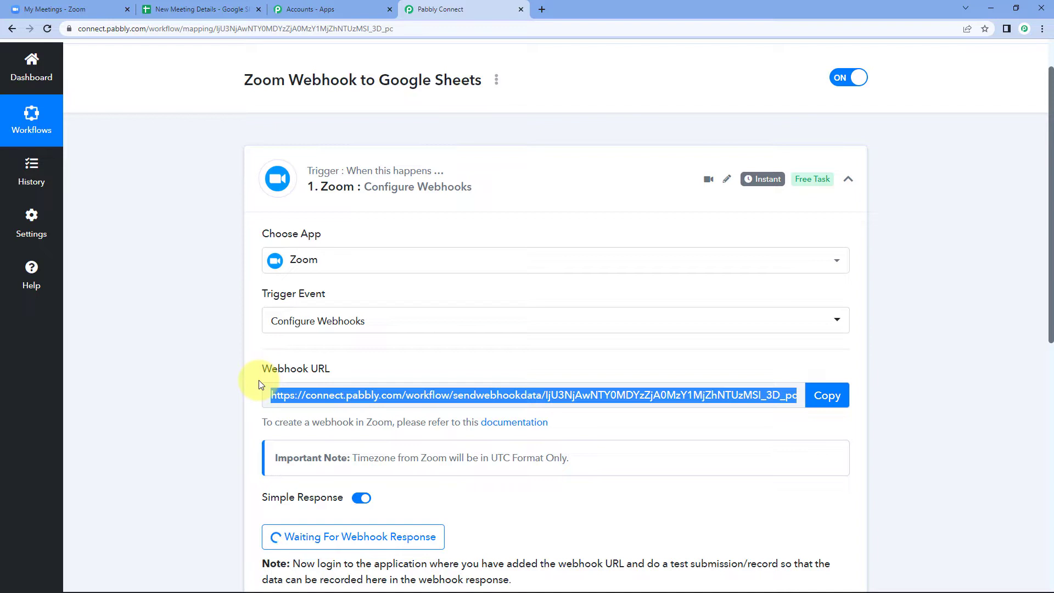
{"action": "left_click", "coordinate": [228, 384]}
{"action": "left_click", "coordinate": [60, 9]}
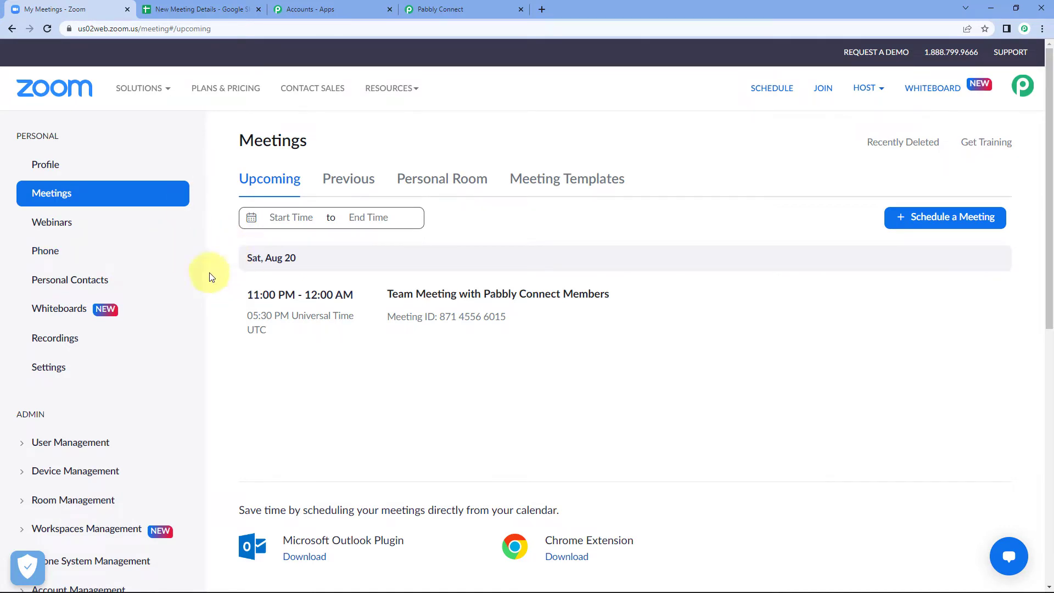
- Expand Advanced in the Zoom sidebar and open App Marketplace in a new tab
{"action": "scroll", "coordinate": [123, 329], "scroll_direction": "down", "scroll_amount": 2}
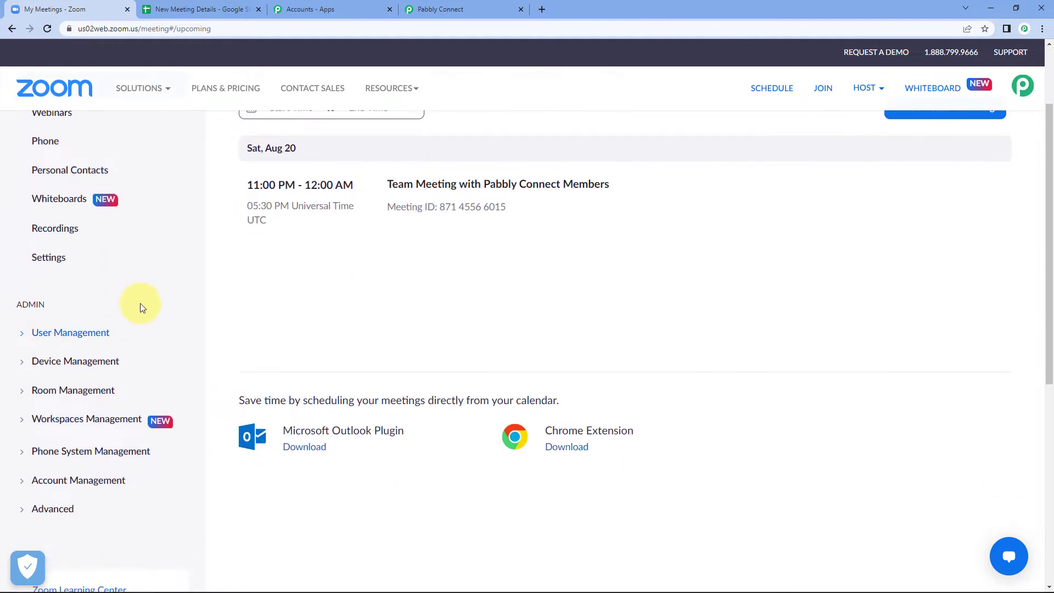
{"action": "scroll", "coordinate": [110, 299], "scroll_direction": "down", "scroll_amount": 1}
{"action": "scroll", "coordinate": [28, 301], "scroll_direction": "down", "scroll_amount": 1}
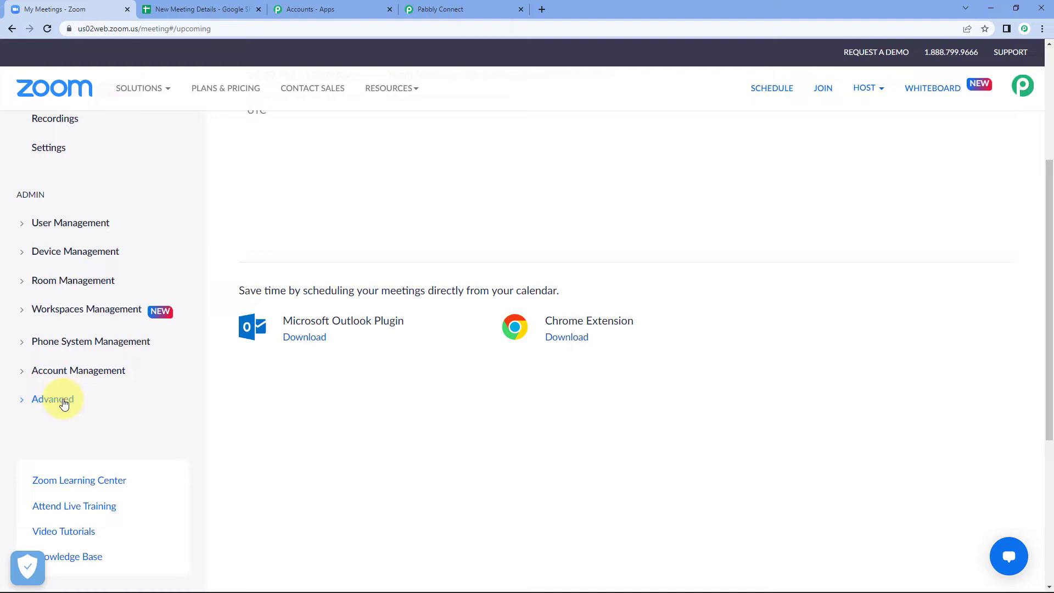
{"action": "left_click", "coordinate": [24, 405]}
{"action": "scroll", "coordinate": [55, 401], "scroll_direction": "down", "scroll_amount": 1}
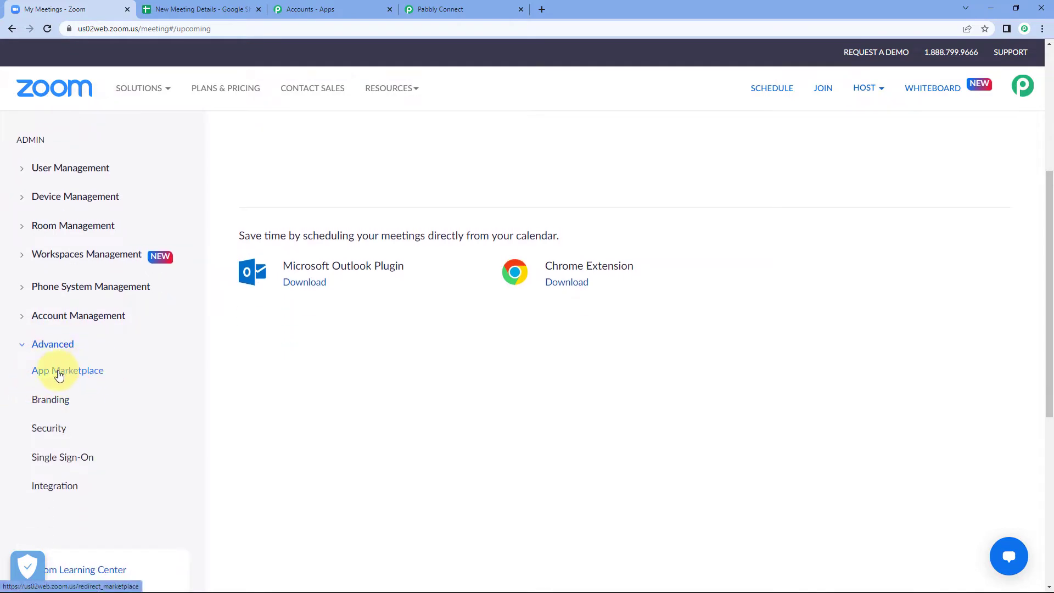
{"action": "right_click", "coordinate": [77, 376]}
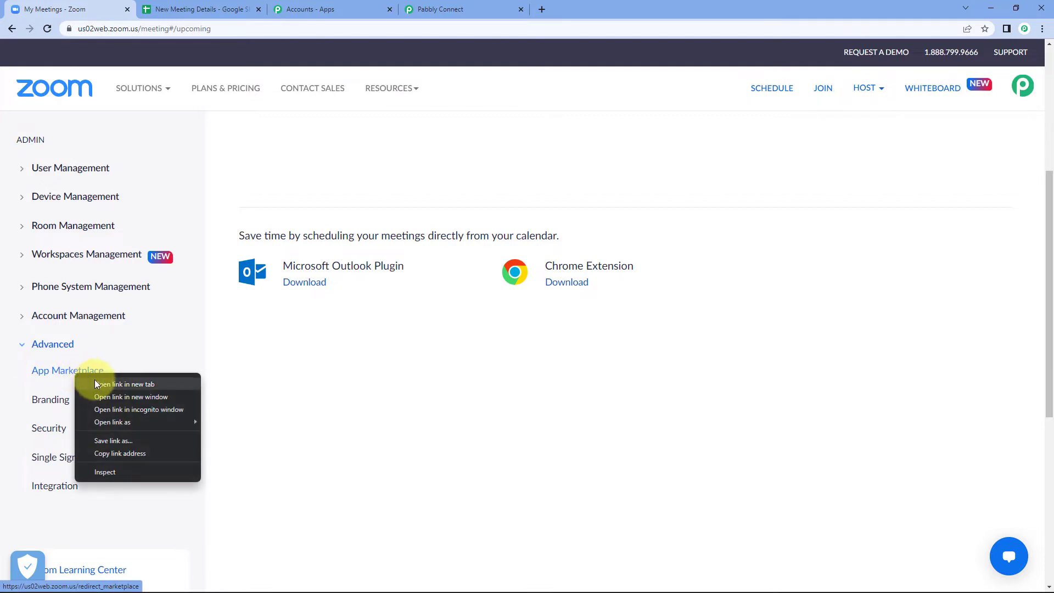
{"action": "left_click", "coordinate": [95, 384]}
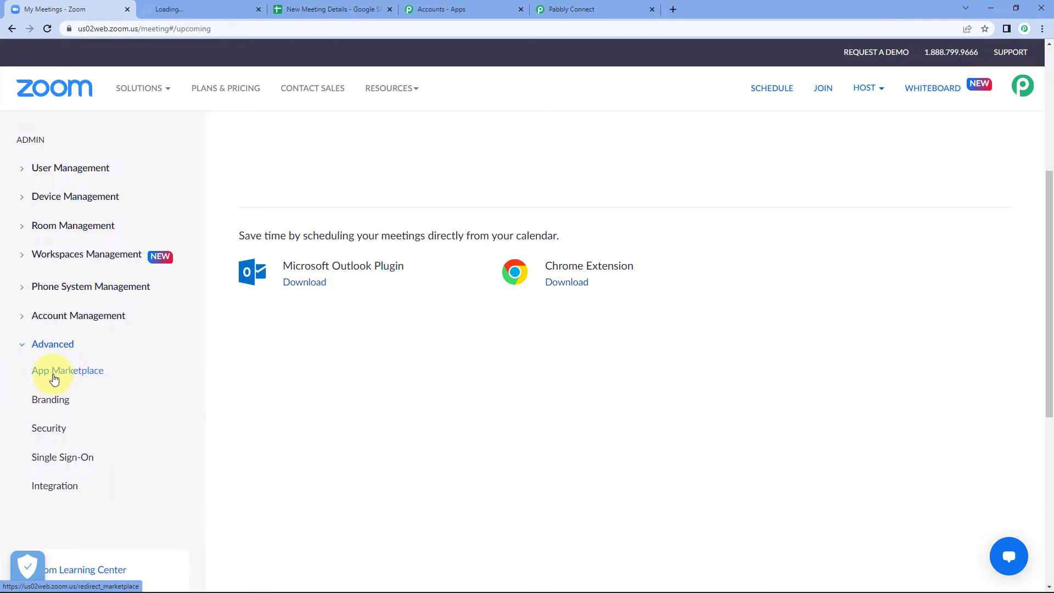
{"action": "left_click", "coordinate": [212, 7]}
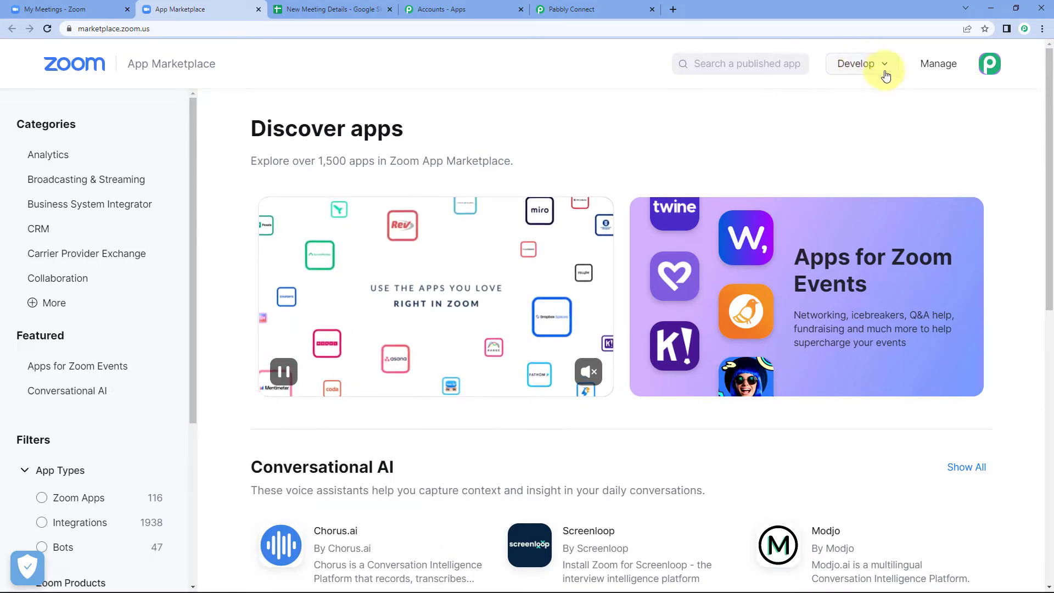
- Under Develop > Build App, choose Create on the Webhook Only card
{"action": "mouse_move", "coordinate": [876, 76]}
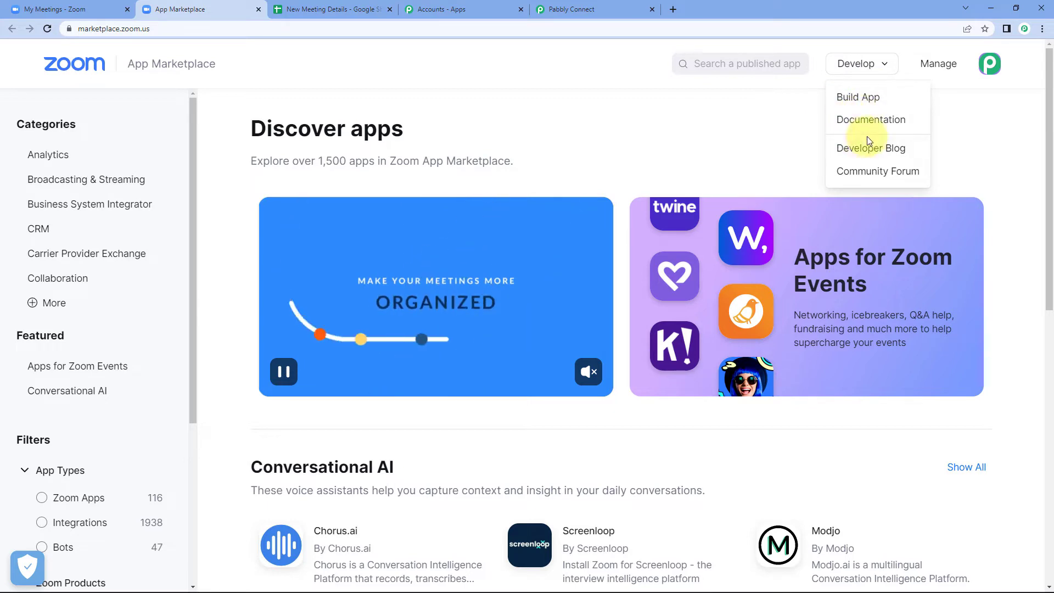
{"action": "left_click", "coordinate": [886, 98]}
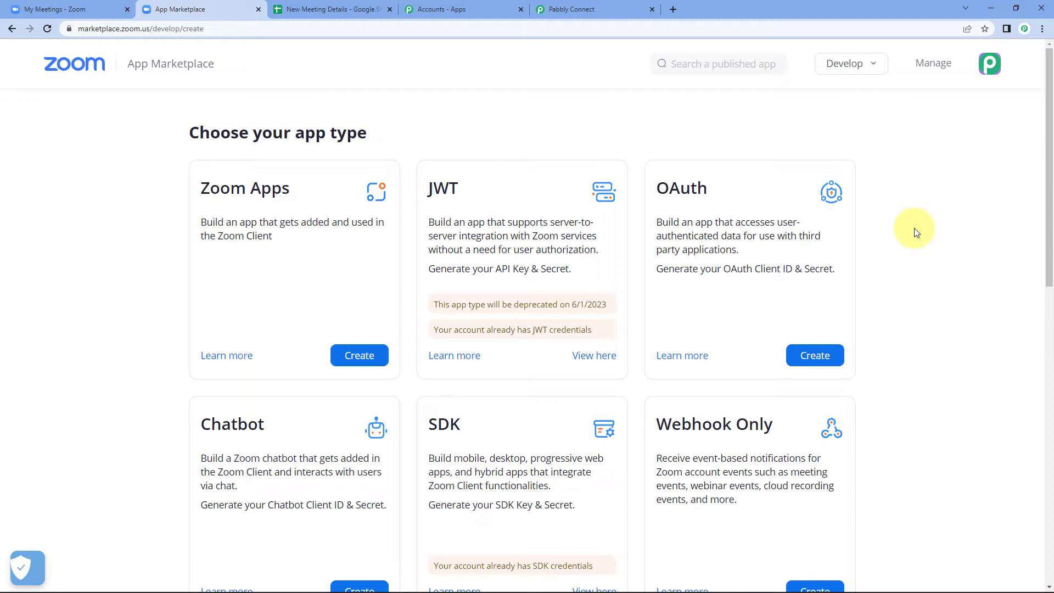
{"action": "scroll", "coordinate": [905, 305], "scroll_direction": "down", "scroll_amount": 2}
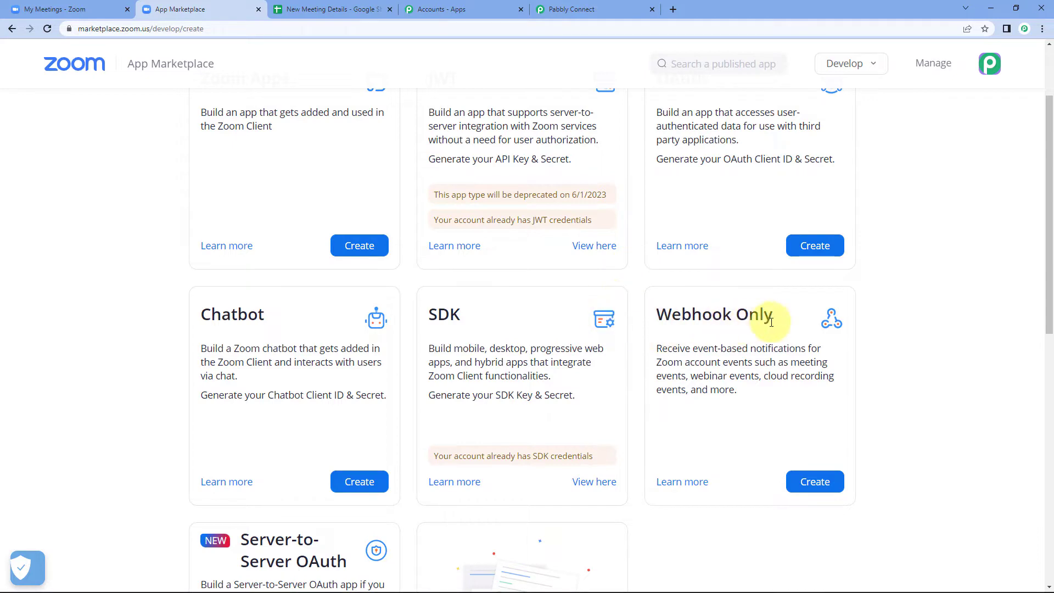
{"action": "left_click", "coordinate": [823, 483]}
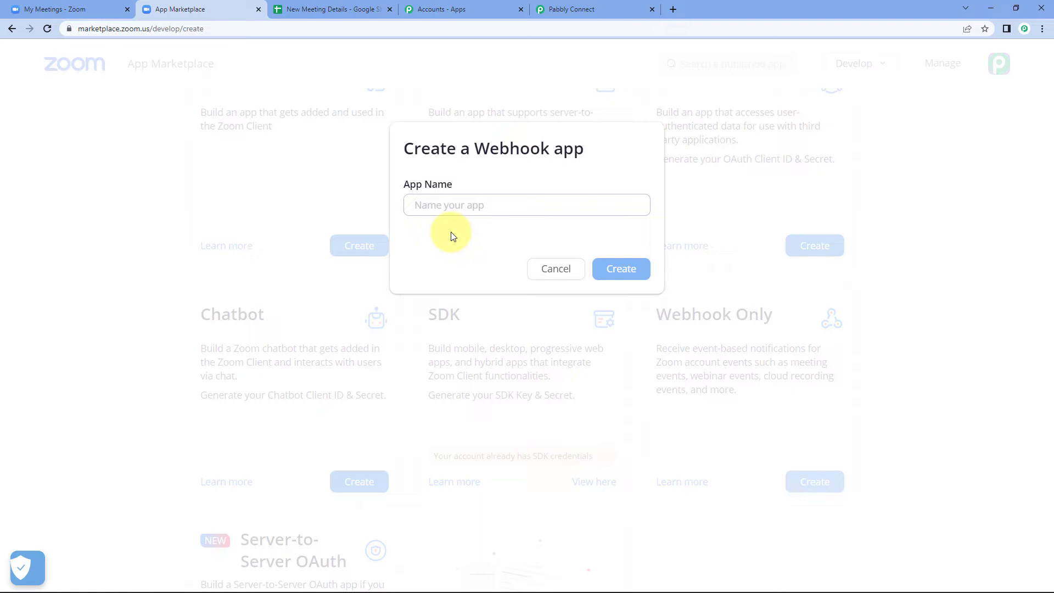
- Name the new webhook app 'Pabbly' and create it
{"action": "left_click", "coordinate": [476, 205]}
{"action": "type", "text": "Pabbly"}
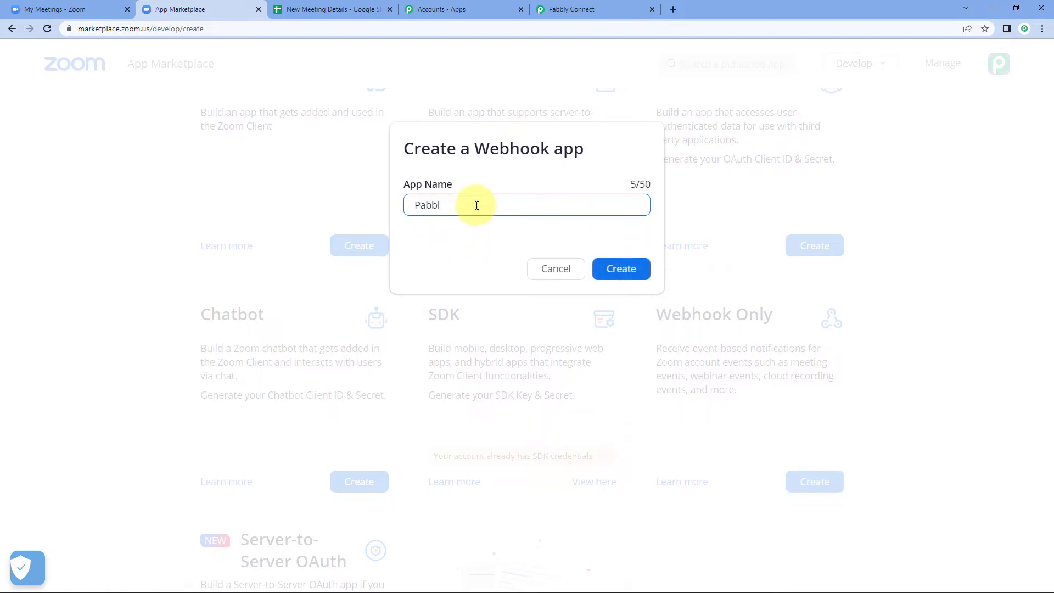
{"action": "left_click", "coordinate": [623, 272]}
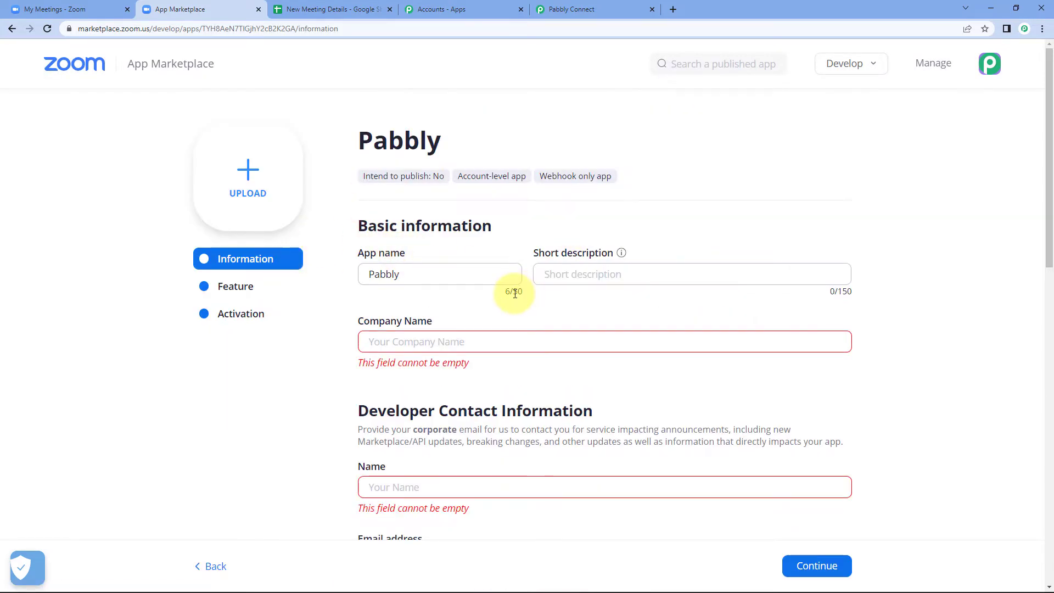
- Enter 'Pabbly Connect' as the company name
{"action": "scroll", "coordinate": [466, 275], "scroll_direction": "down", "scroll_amount": 1}
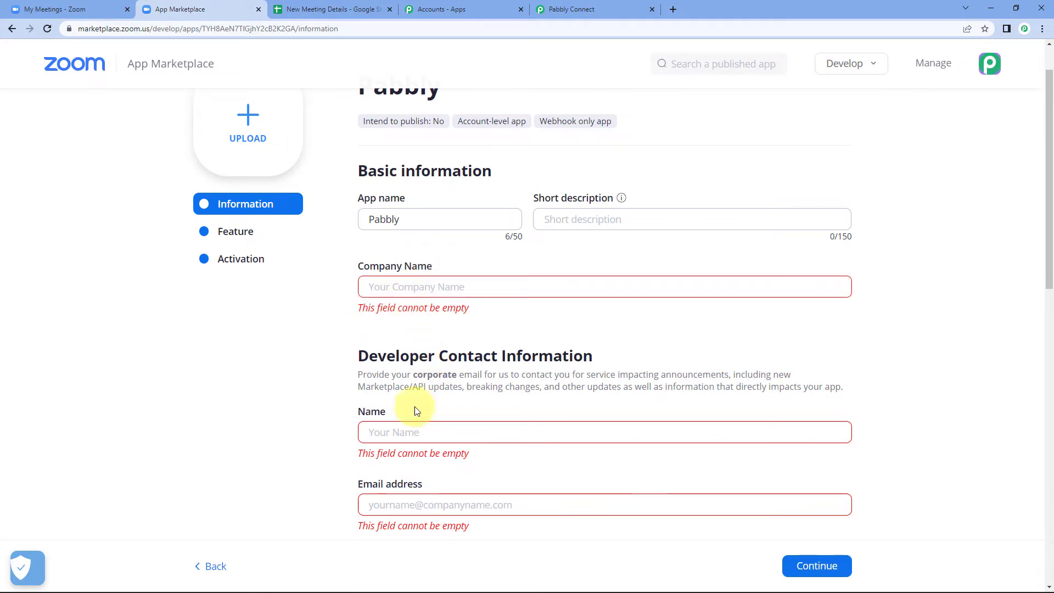
{"action": "scroll", "coordinate": [397, 470], "scroll_direction": "down", "scroll_amount": 1}
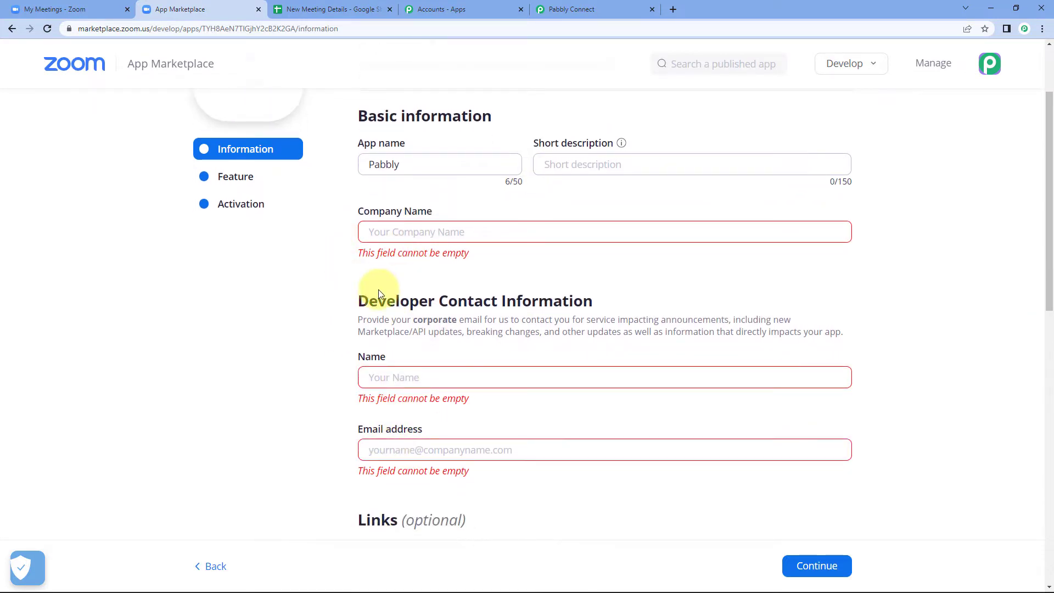
{"action": "scroll", "coordinate": [378, 291], "scroll_direction": "up", "scroll_amount": 1}
{"action": "left_click", "coordinate": [405, 288]}
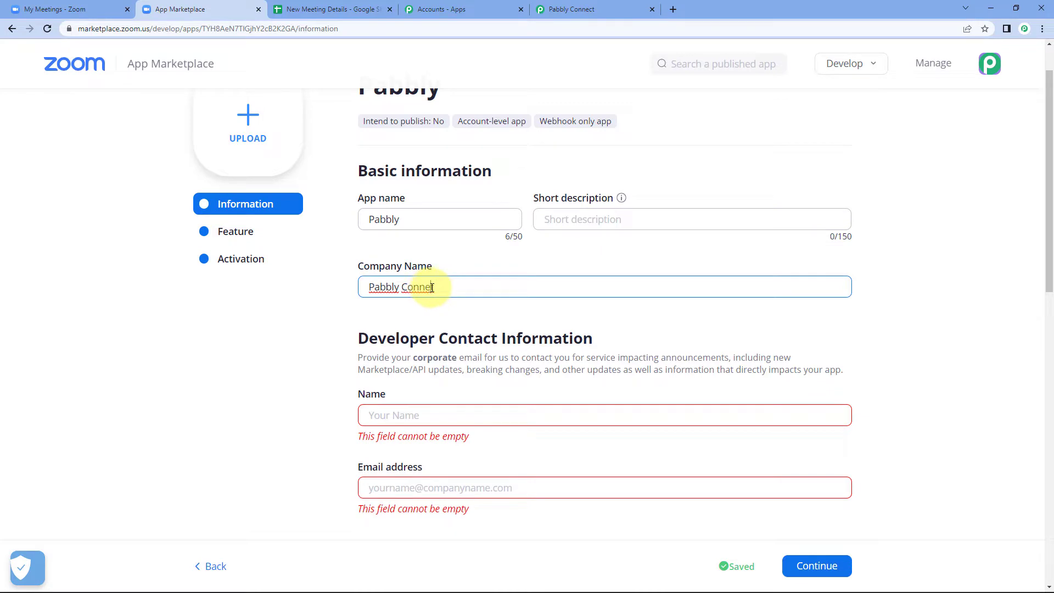
{"action": "left_click", "coordinate": [437, 415]}
- Fill in the developer's name and e-mail address, then continue to the Feature step
{"action": "scroll", "coordinate": [229, 393], "scroll_direction": "down", "scroll_amount": 2}
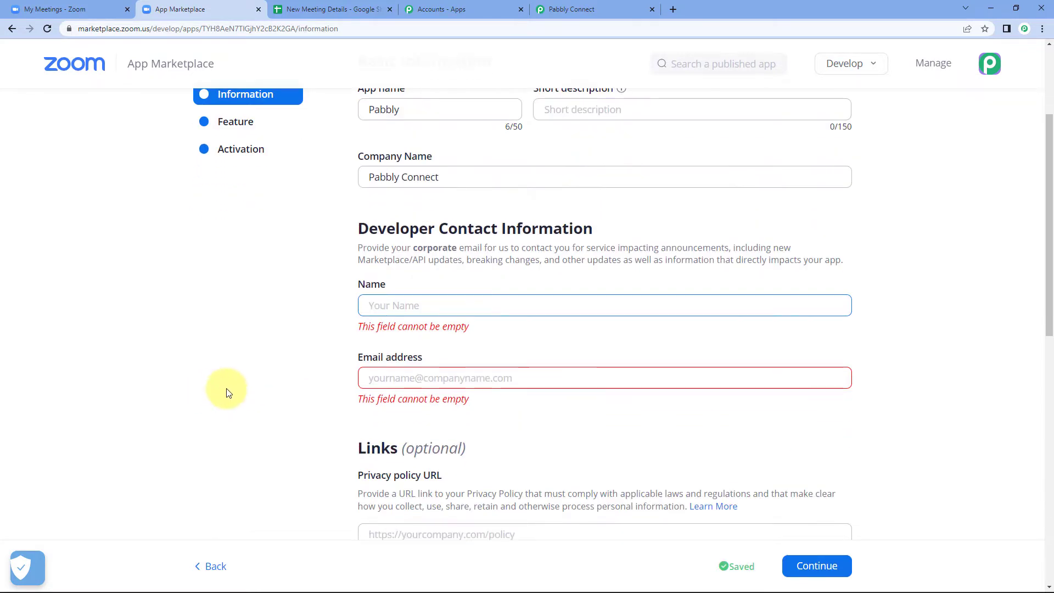
{"action": "key", "text": "Tab"}
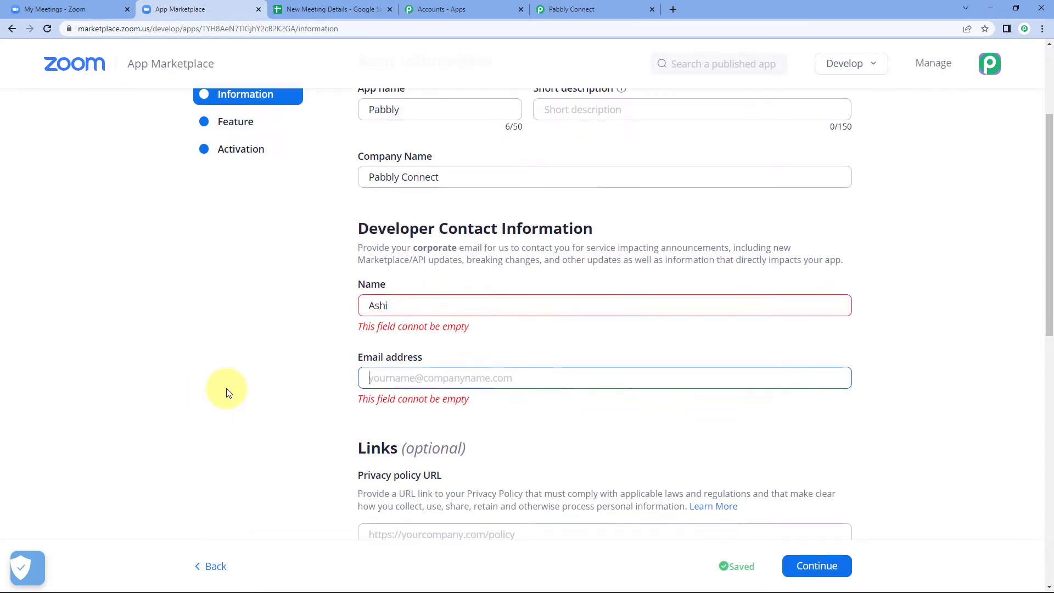
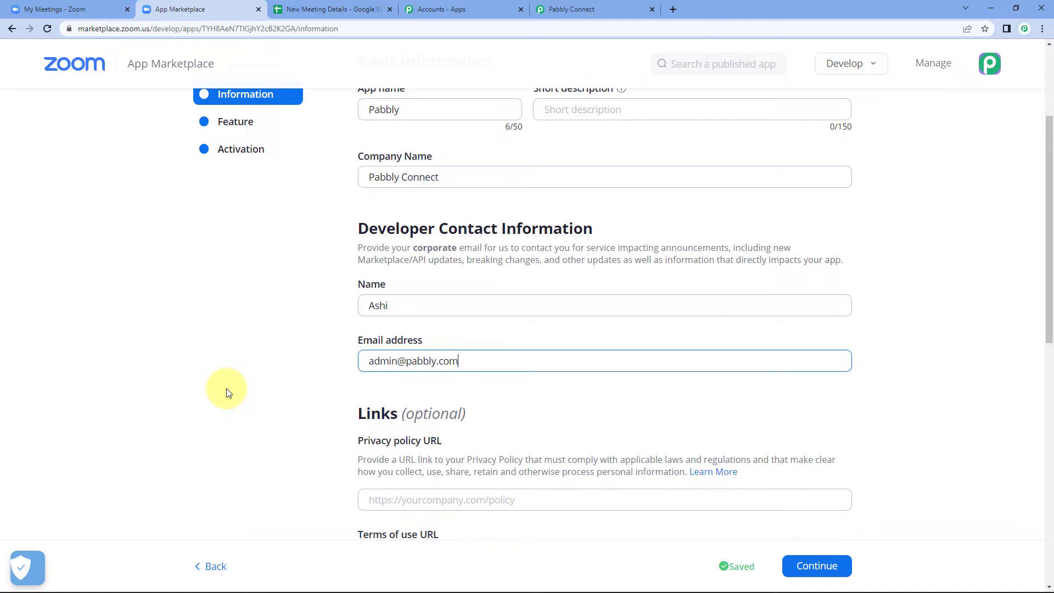
{"action": "scroll", "coordinate": [430, 332], "scroll_direction": "up", "scroll_amount": 2}
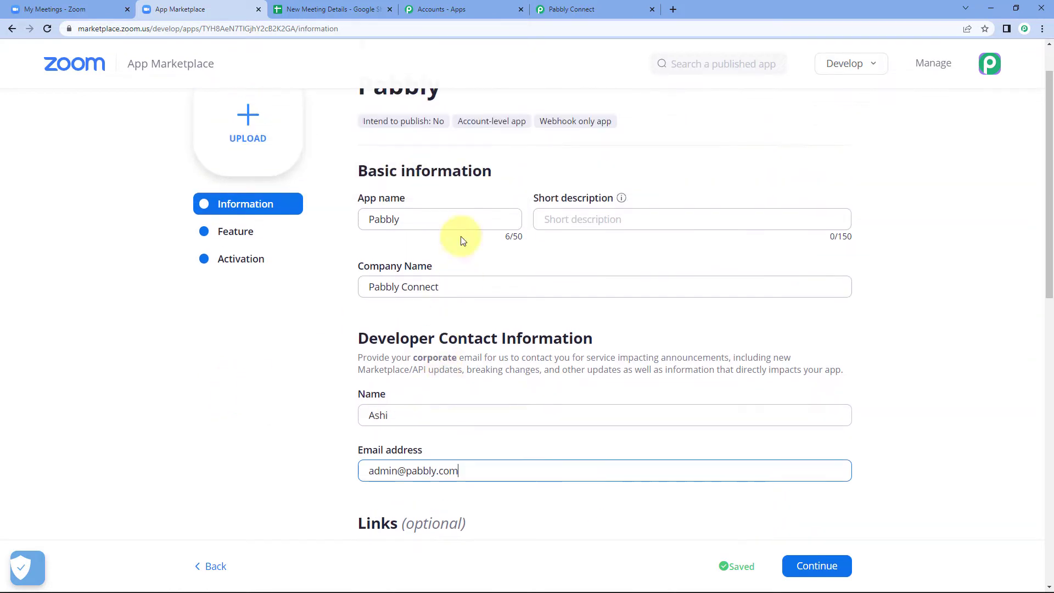
{"action": "scroll", "coordinate": [417, 275], "scroll_direction": "down", "scroll_amount": 3}
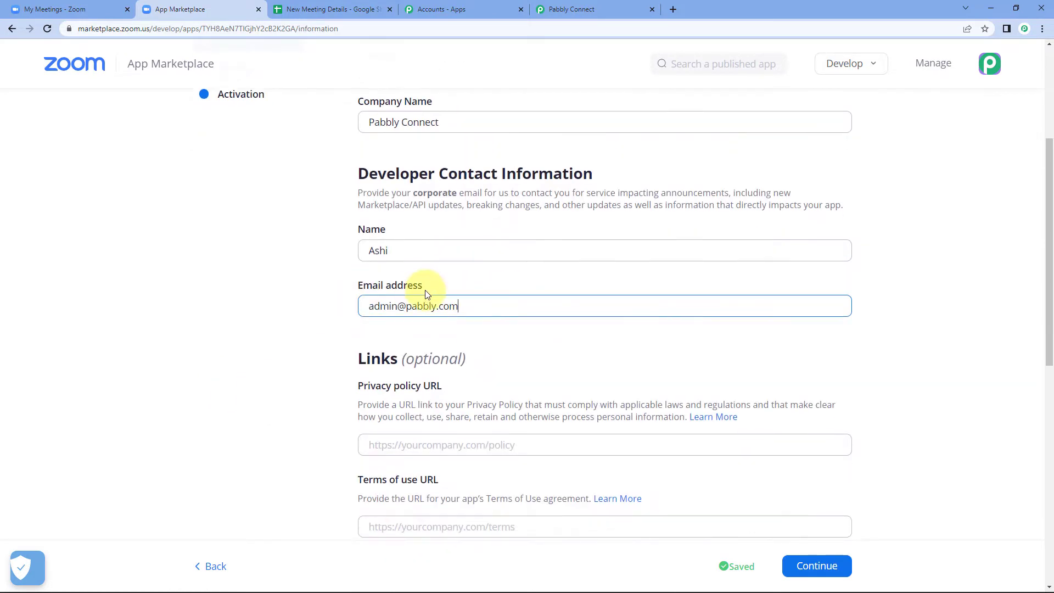
{"action": "scroll", "coordinate": [490, 272], "scroll_direction": "up", "scroll_amount": 1}
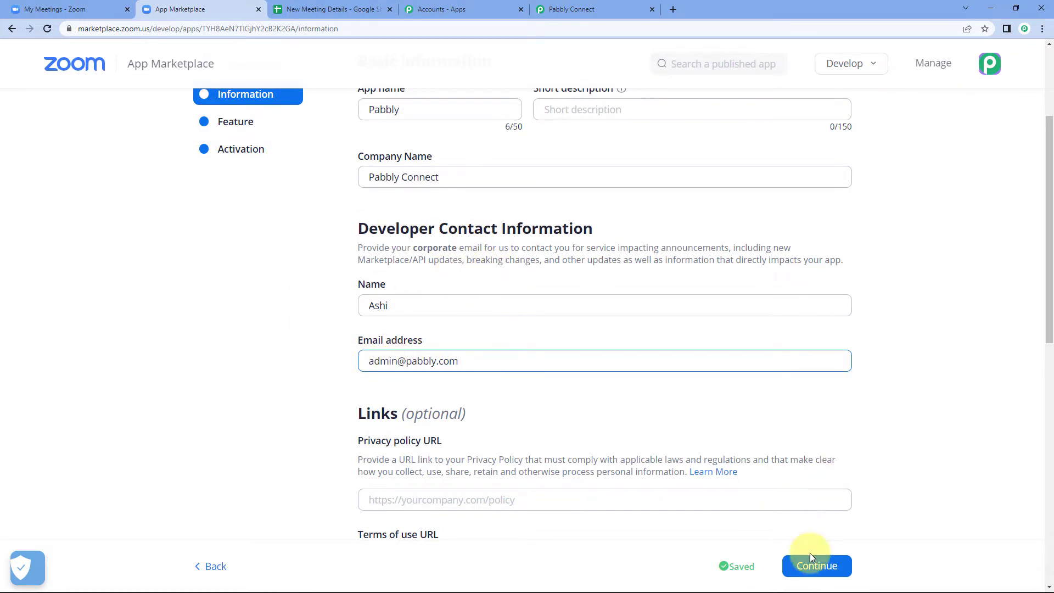
{"action": "left_click", "coordinate": [817, 566]}
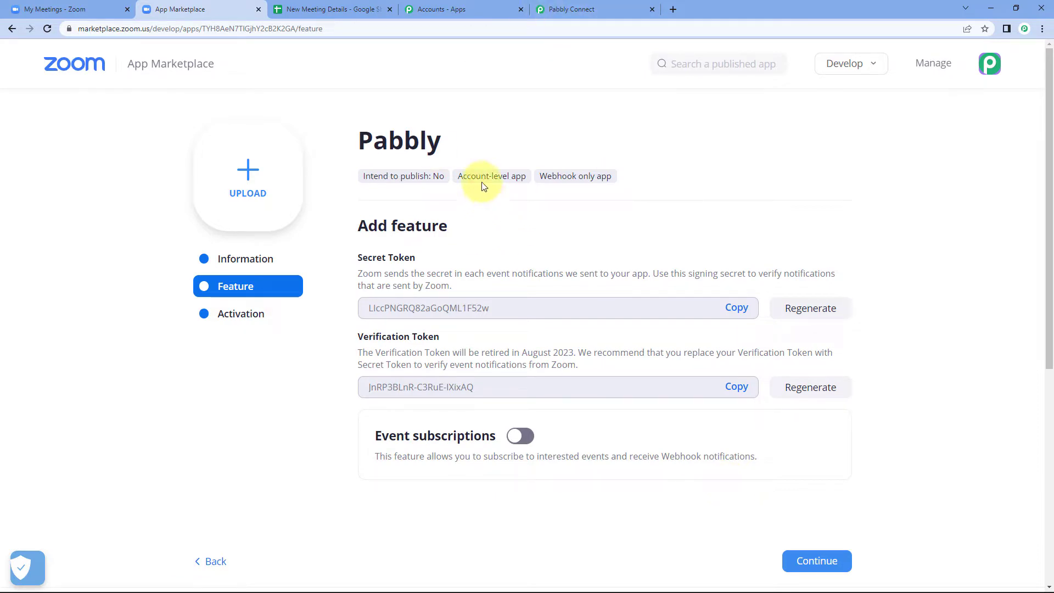
- Switch on Event subscriptions and add a new event subscription
{"action": "scroll", "coordinate": [431, 245], "scroll_direction": "down", "scroll_amount": 1}
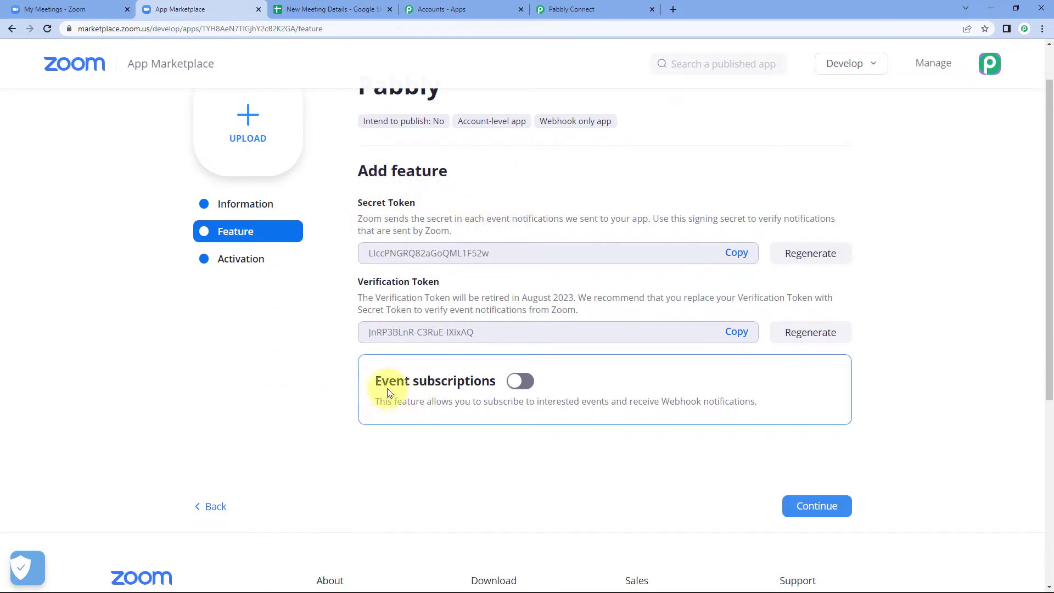
{"action": "left_click", "coordinate": [515, 386]}
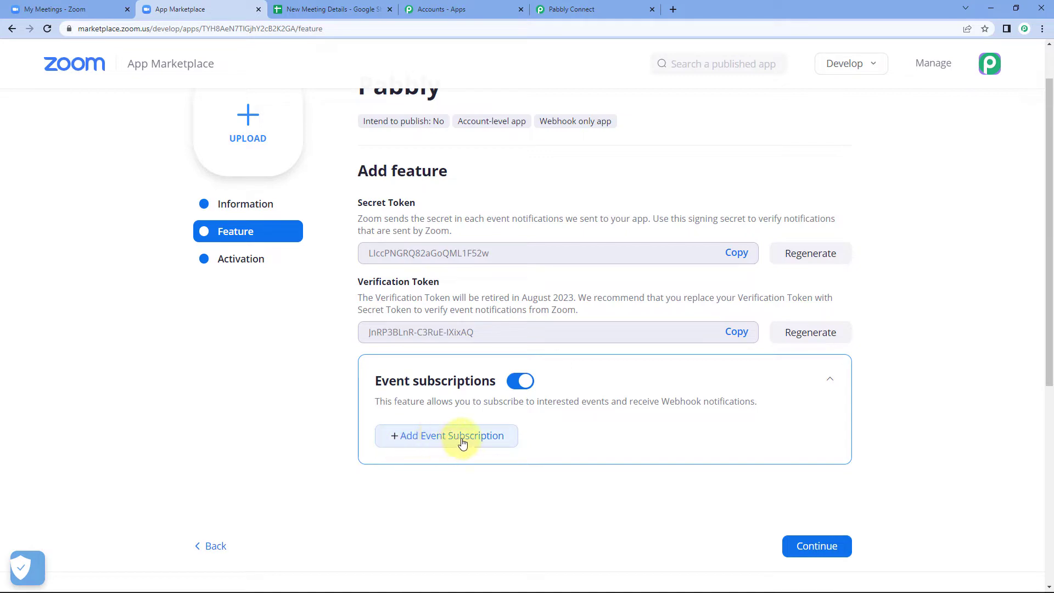
{"action": "left_click", "coordinate": [409, 439]}
- Enter 'Pabbly Webhook' in the Subscription name field
{"action": "scroll", "coordinate": [340, 431], "scroll_direction": "down", "scroll_amount": 2}
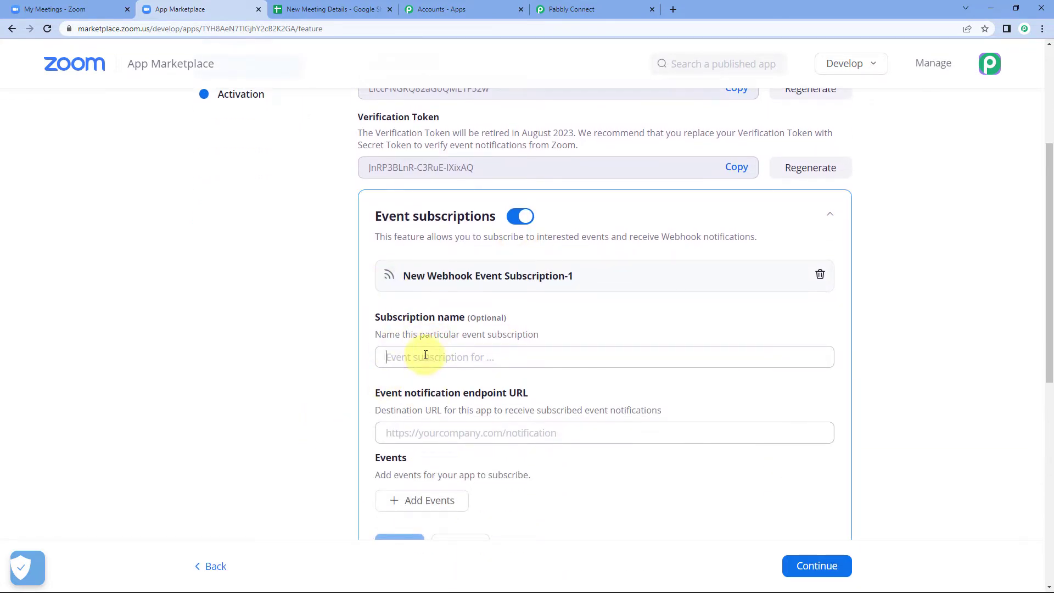
{"action": "left_click", "coordinate": [425, 355]}
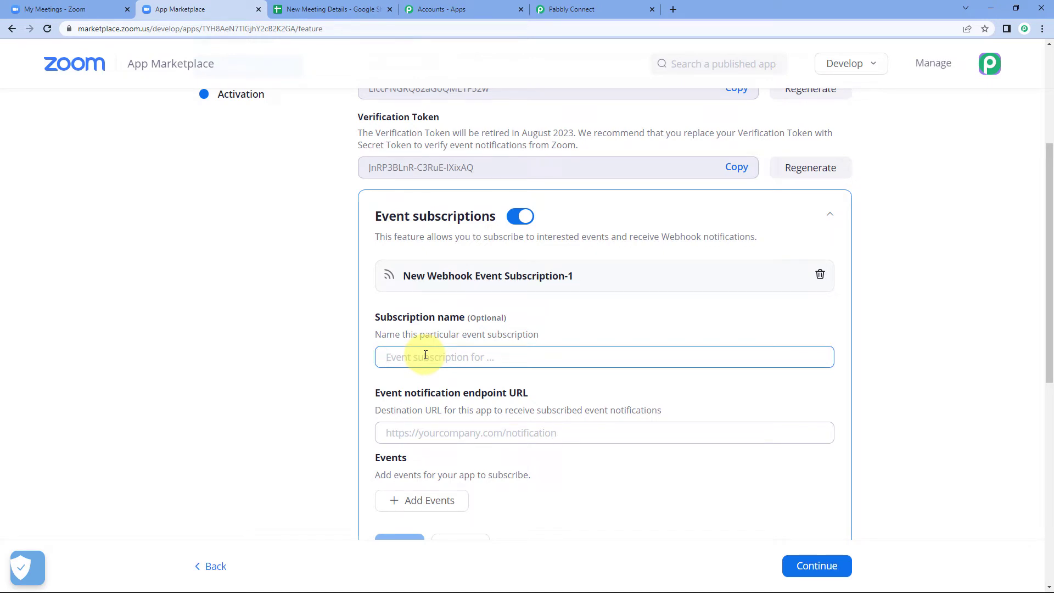
{"action": "type", "text": "Pabbly W"}
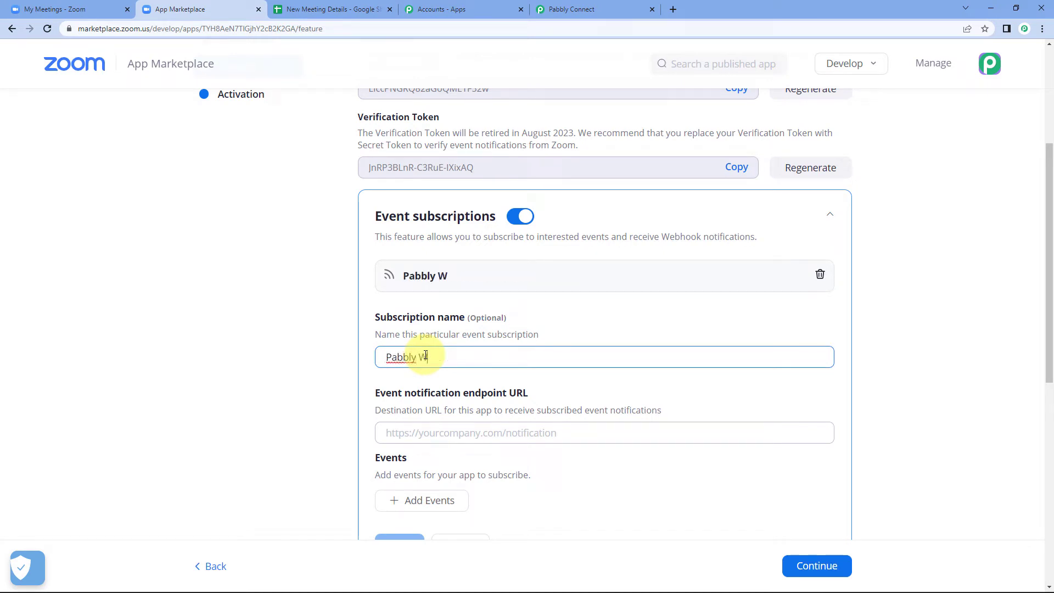
{"action": "type", "text": "ebhook"}
{"action": "left_click", "coordinate": [315, 383]}
{"action": "scroll", "coordinate": [315, 383], "scroll_direction": "down", "scroll_amount": 1}
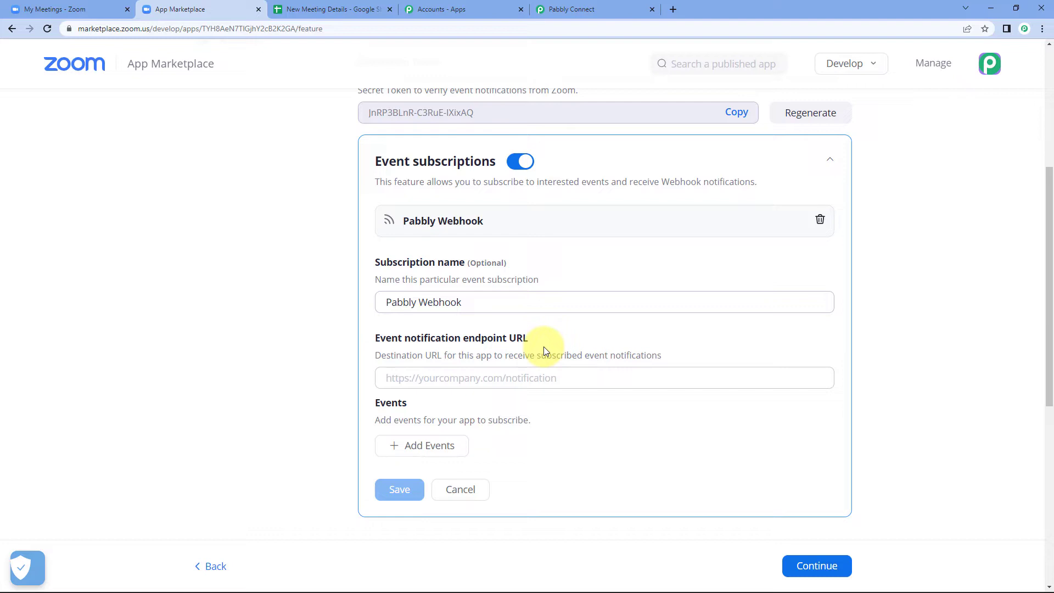
- Paste the copied Pabbly Connect webhook URL into the event notification endpoint URL field
{"action": "left_click", "coordinate": [571, 10]}
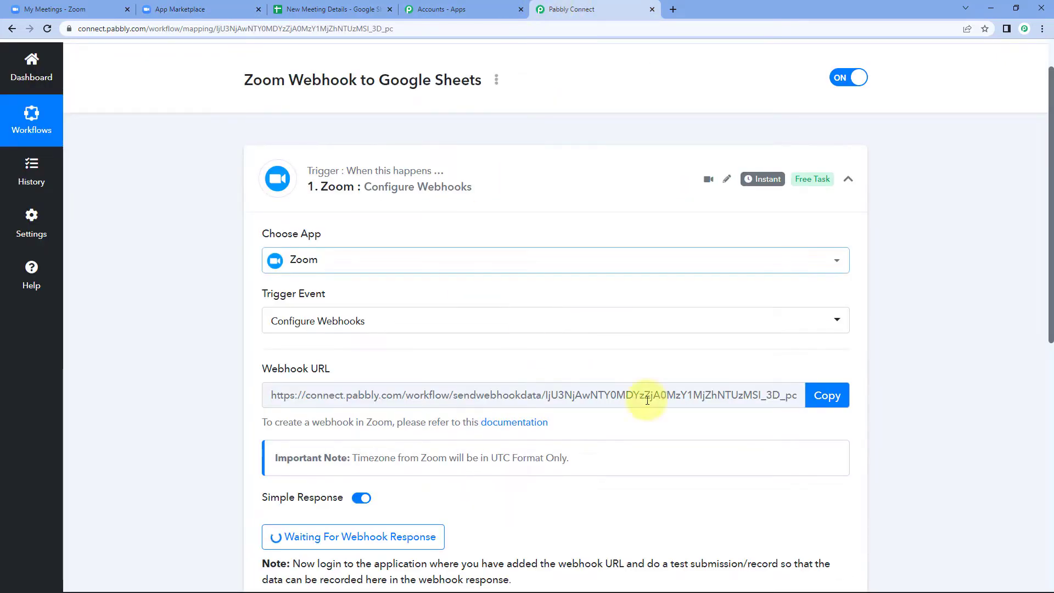
{"action": "left_click", "coordinate": [829, 400]}
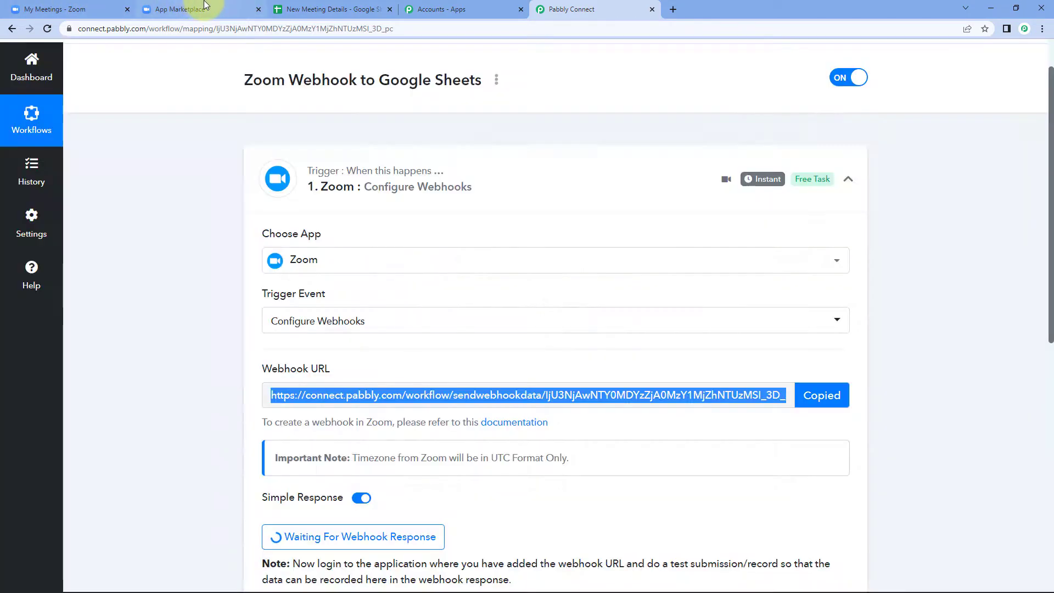
{"action": "left_click", "coordinate": [204, 5]}
{"action": "left_click", "coordinate": [440, 377]}
{"action": "right_click", "coordinate": [440, 379]}
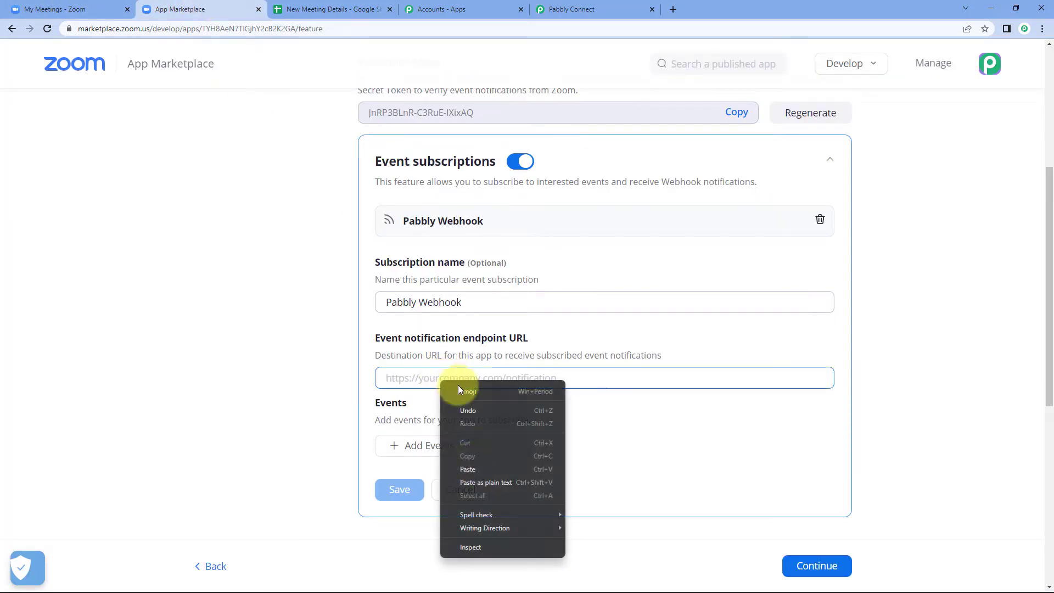
{"action": "left_click", "coordinate": [470, 472]}
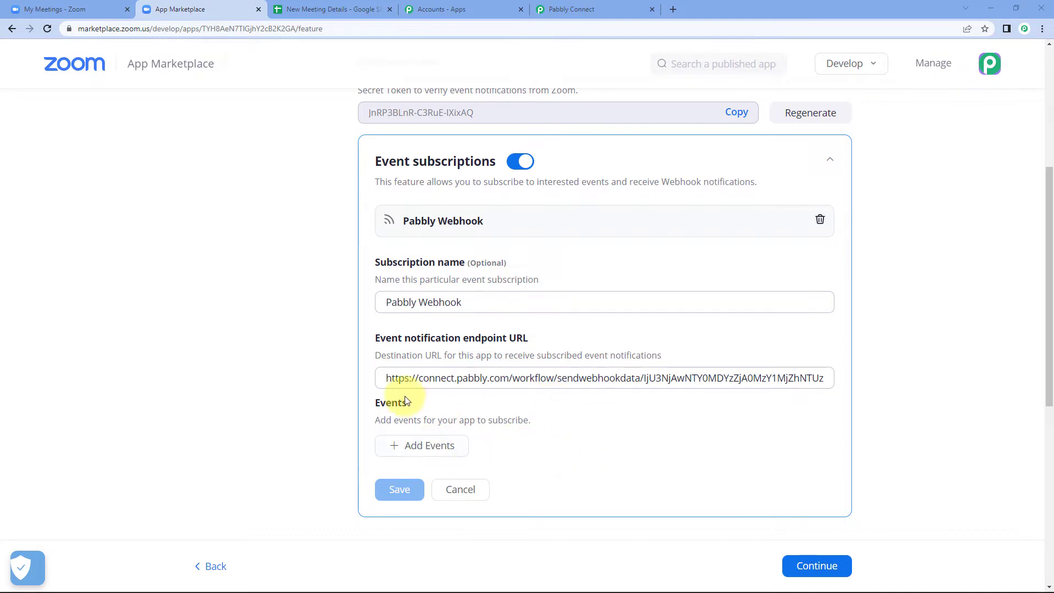
- Add the Meeting 'Meeting has been created' event to the subscription and confirm with Done
{"action": "left_click", "coordinate": [418, 446]}
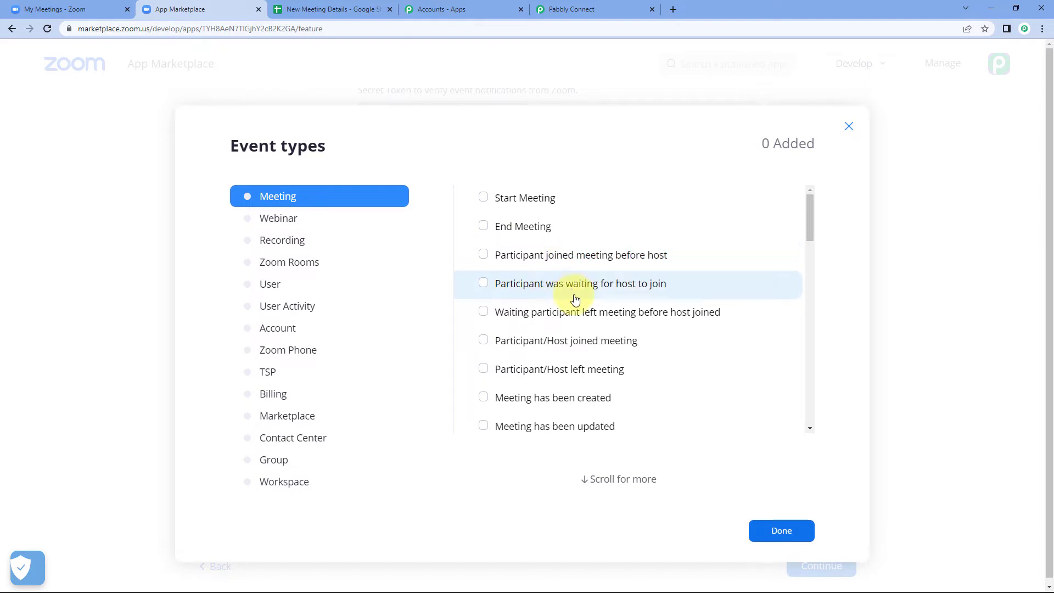
{"action": "scroll", "coordinate": [572, 298], "scroll_direction": "down", "scroll_amount": 10}
{"action": "scroll", "coordinate": [567, 319], "scroll_direction": "up", "scroll_amount": 10}
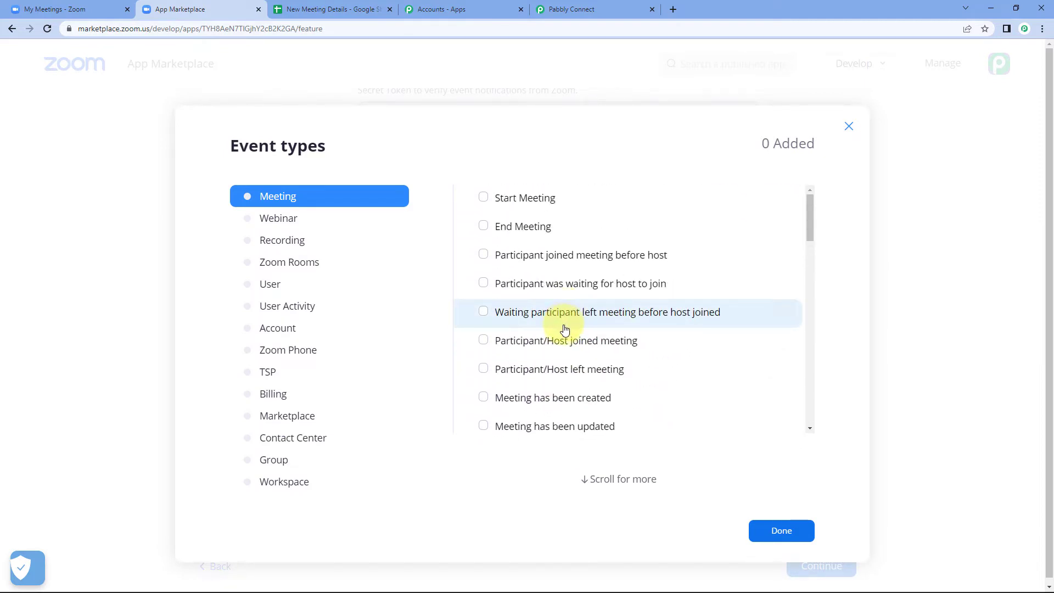
{"action": "scroll", "coordinate": [560, 330], "scroll_direction": "down", "scroll_amount": 1}
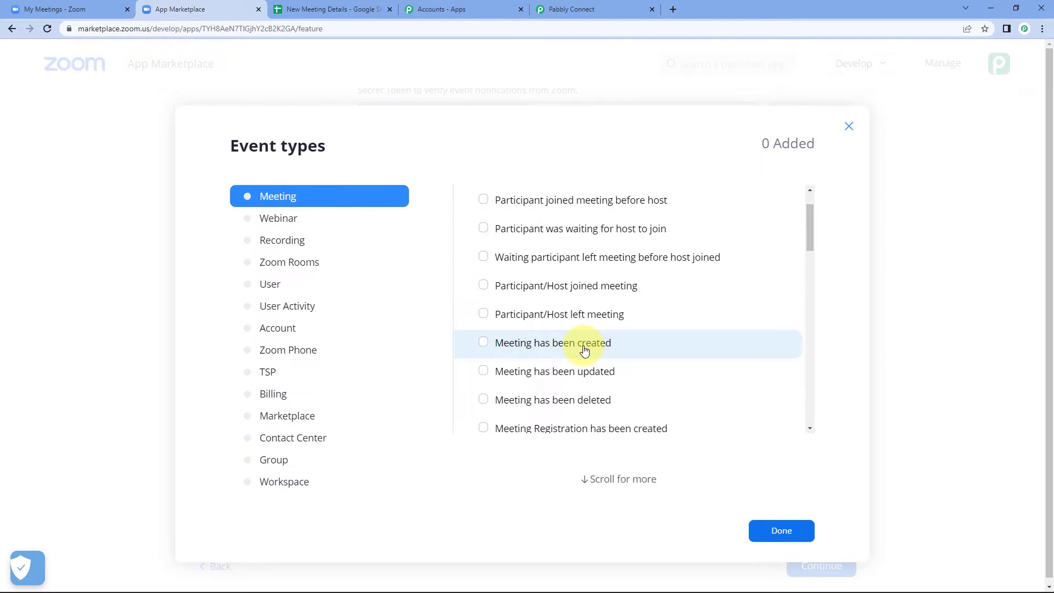
{"action": "left_click", "coordinate": [486, 346]}
{"action": "left_click", "coordinate": [805, 530]}
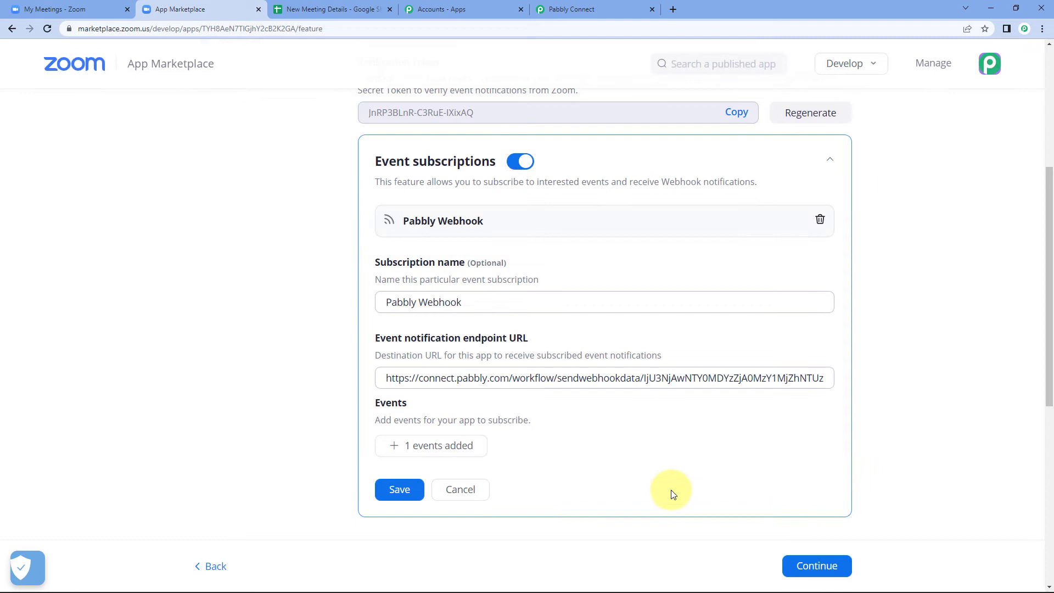
- Save the Pabbly Webhook event subscription, then finish setup to activate the app
{"action": "left_click", "coordinate": [392, 487]}
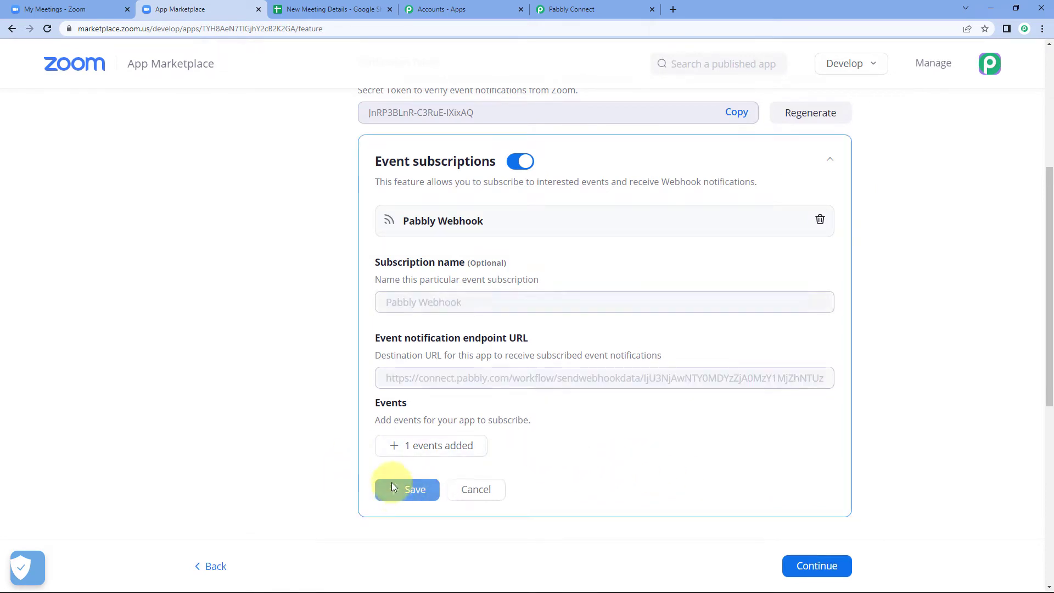
{"action": "scroll", "coordinate": [428, 404], "scroll_direction": "up", "scroll_amount": 2}
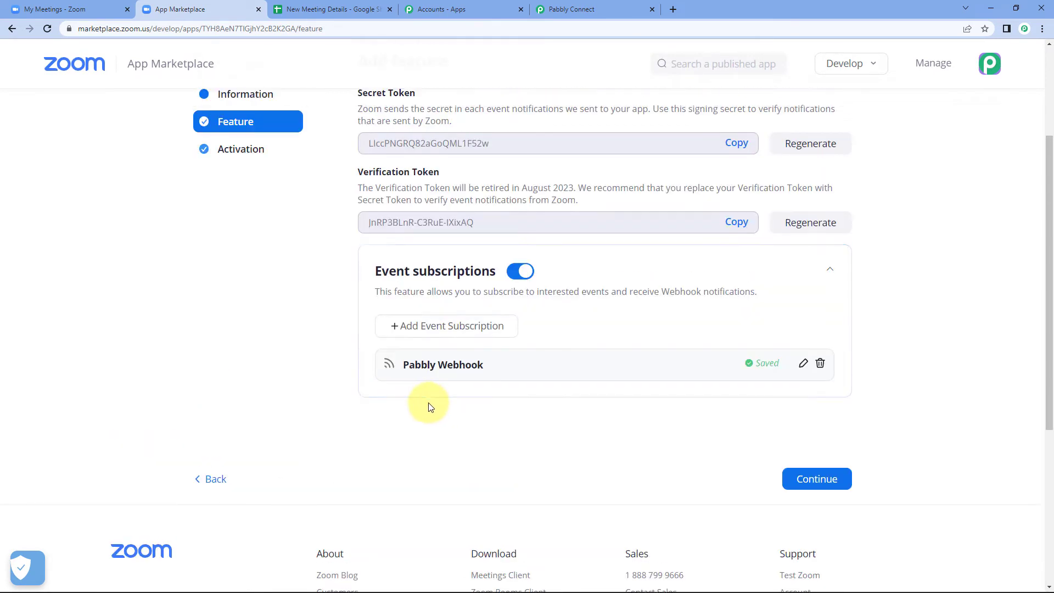
{"action": "scroll", "coordinate": [429, 407], "scroll_direction": "up", "scroll_amount": 1}
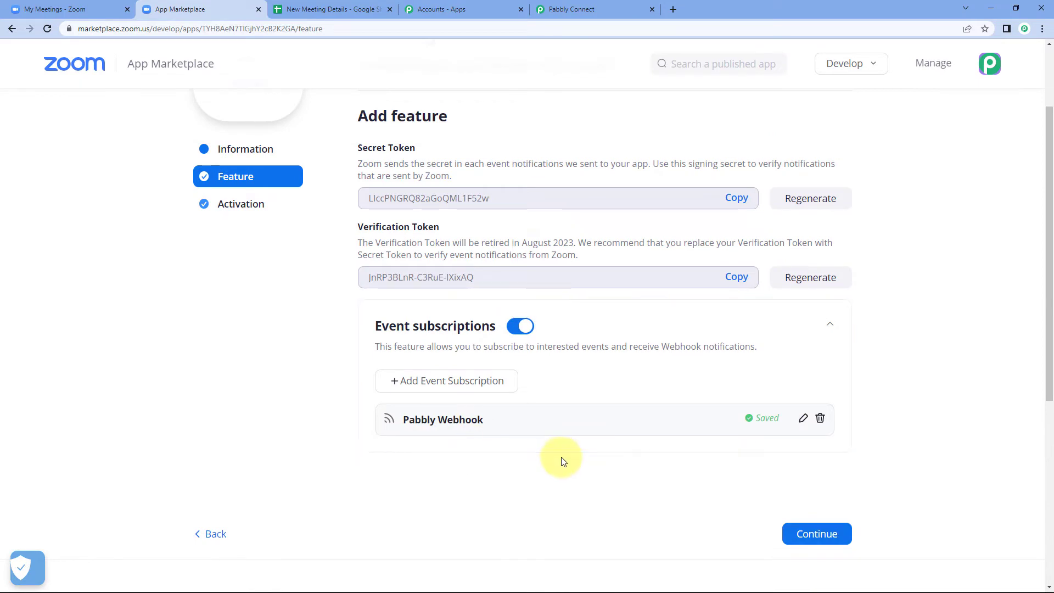
{"action": "scroll", "coordinate": [339, 296], "scroll_direction": "up", "scroll_amount": 2}
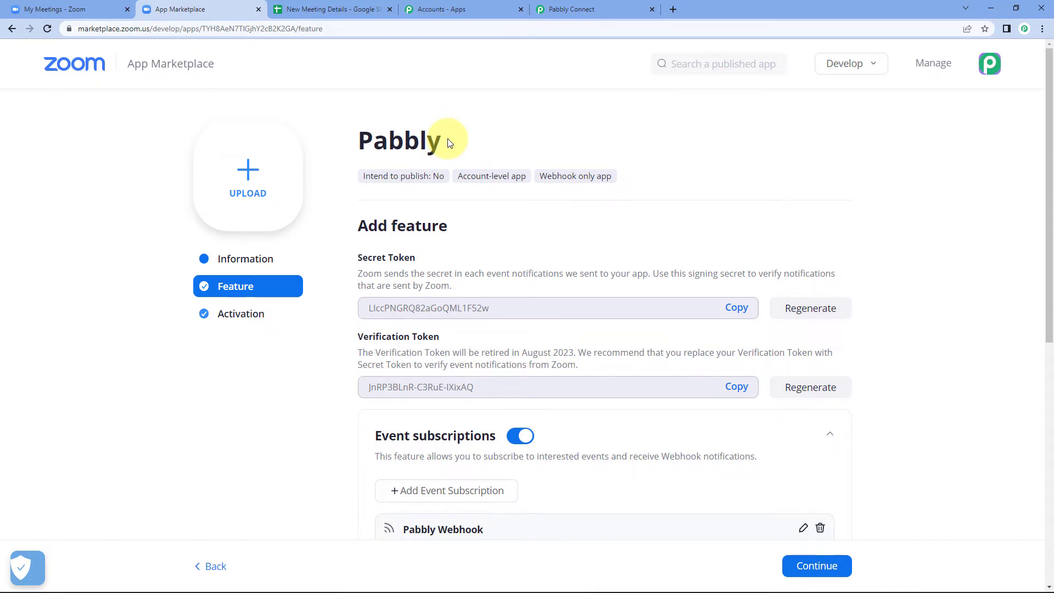
{"action": "scroll", "coordinate": [386, 235], "scroll_direction": "down", "scroll_amount": 2}
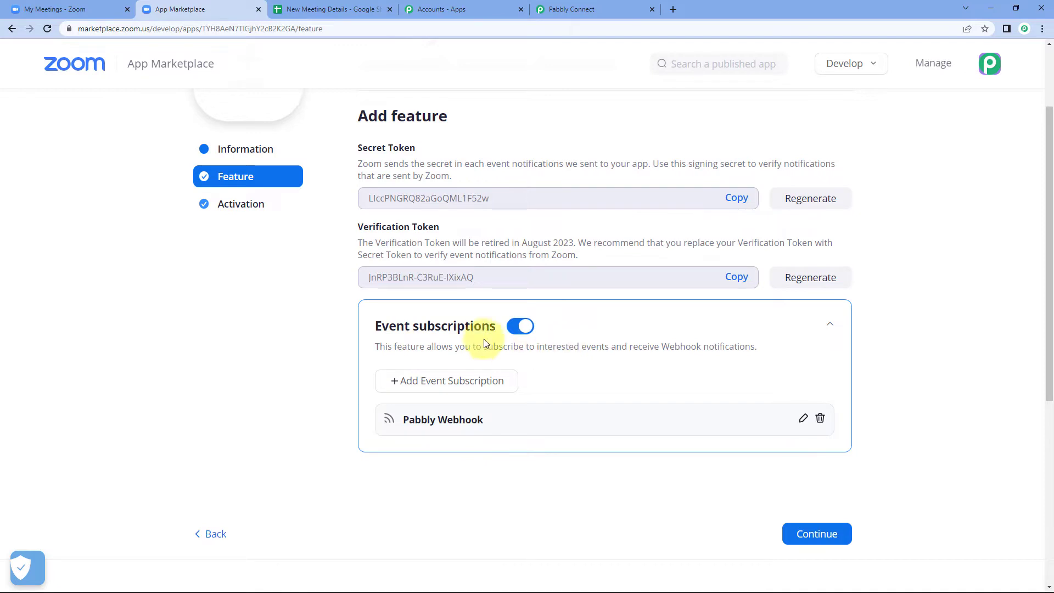
{"action": "scroll", "coordinate": [636, 379], "scroll_direction": "down", "scroll_amount": 1}
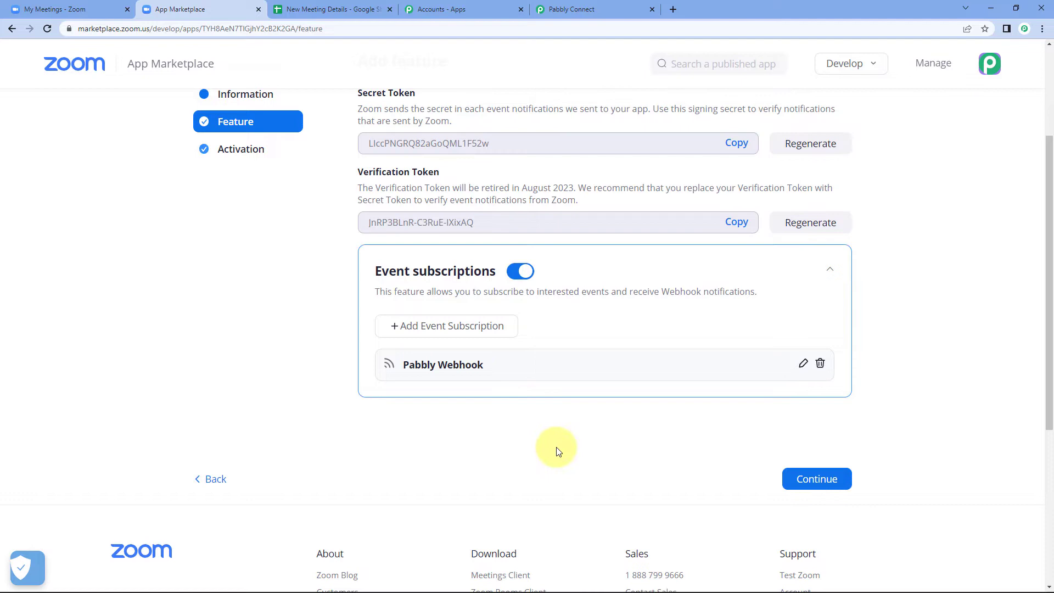
{"action": "left_click", "coordinate": [816, 482]}
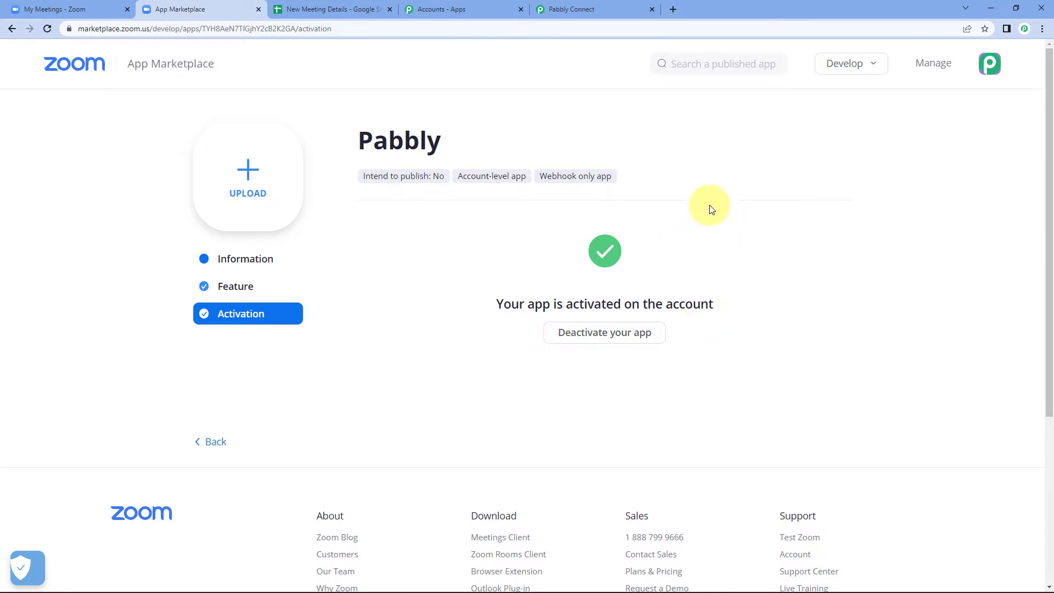
{"action": "left_click", "coordinate": [568, 9]}
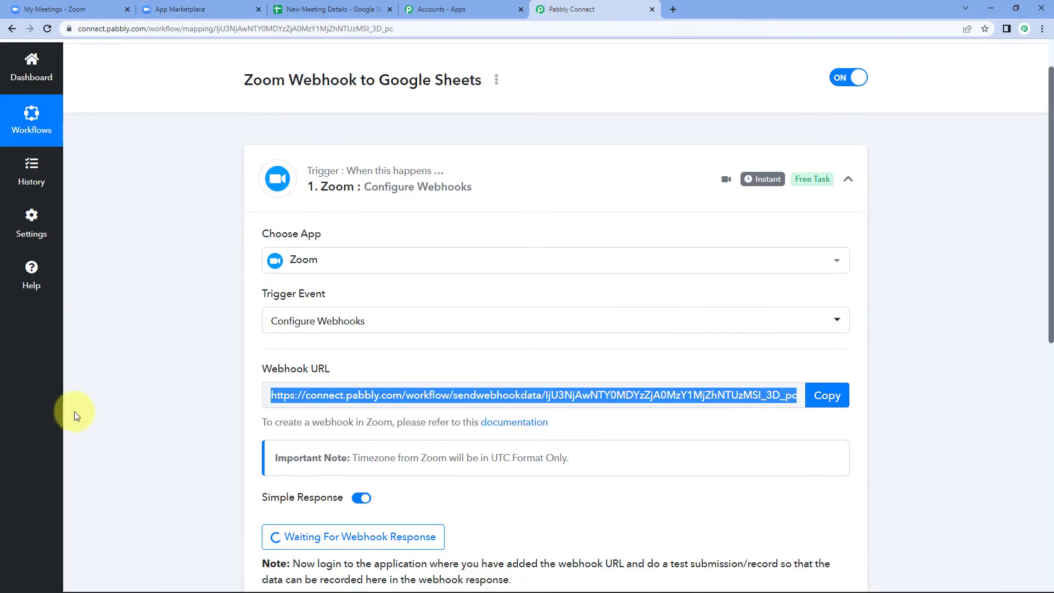
{"action": "scroll", "coordinate": [172, 378], "scroll_direction": "down", "scroll_amount": 4}
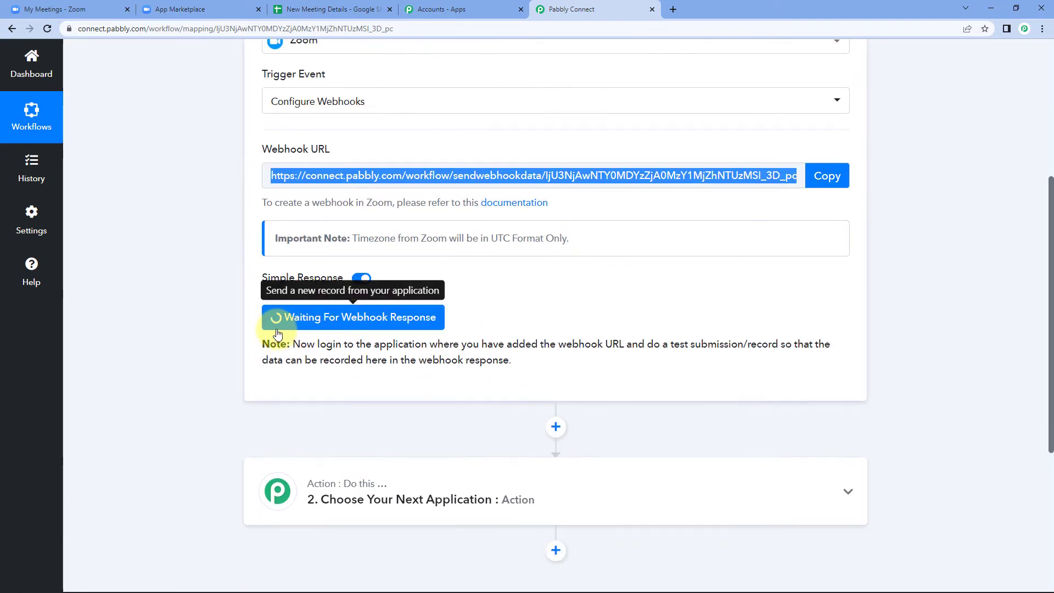
{"action": "left_click", "coordinate": [501, 309]}
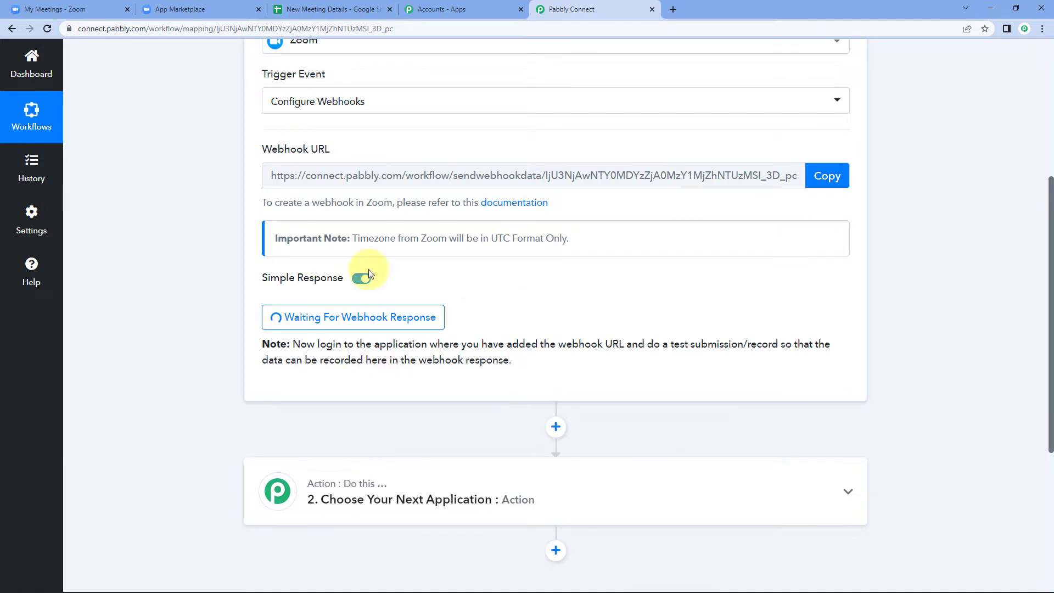
{"action": "left_click", "coordinate": [189, 10]}
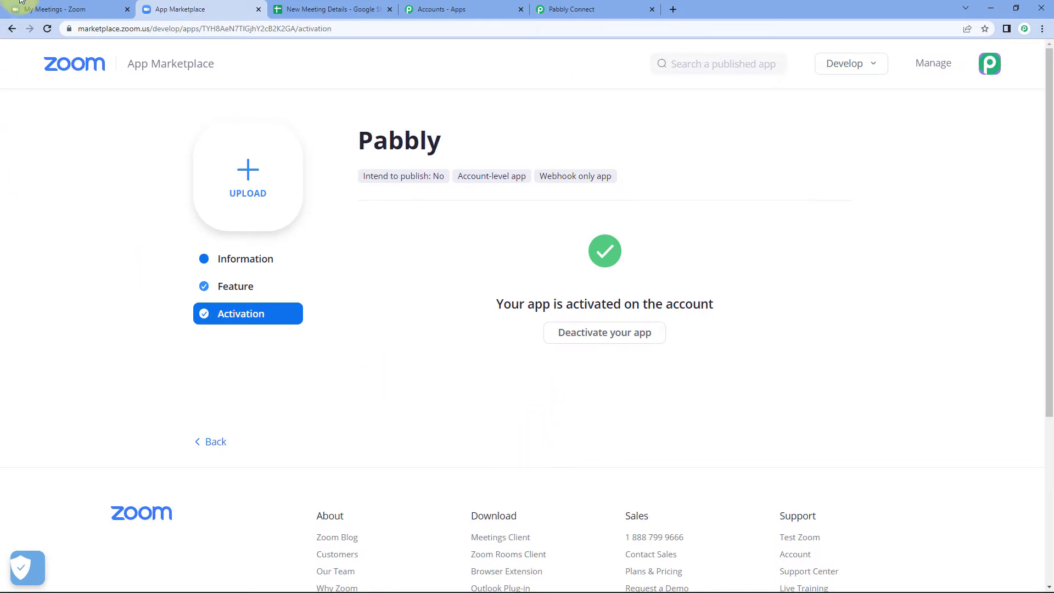
{"action": "left_click", "coordinate": [48, 9]}
- Start scheduling a new meeting with topic 'Developers Conference'
{"action": "scroll", "coordinate": [429, 505], "scroll_direction": "up", "scroll_amount": 5}
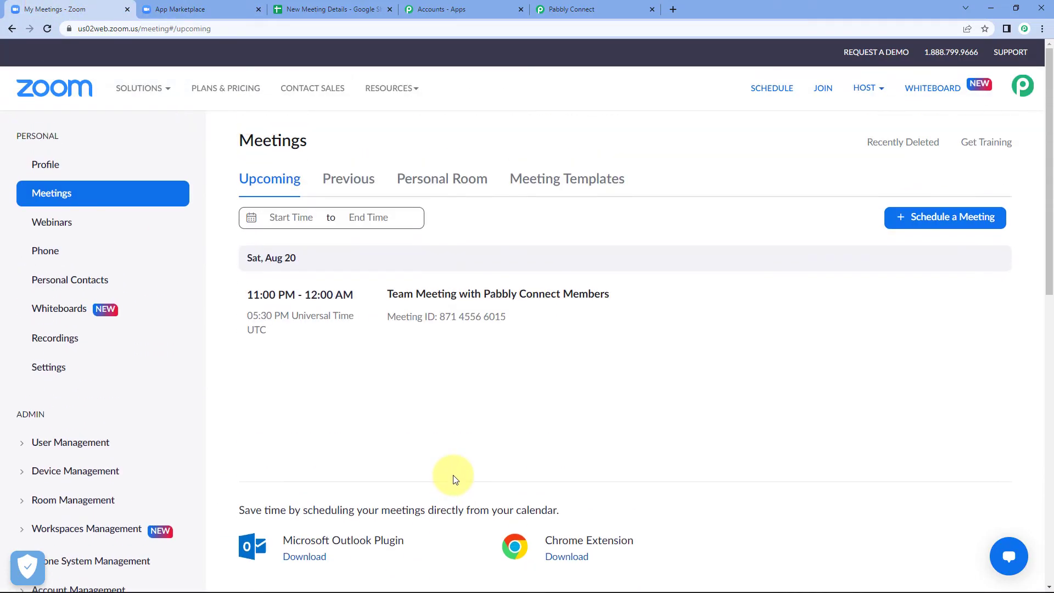
{"action": "left_click", "coordinate": [958, 219]}
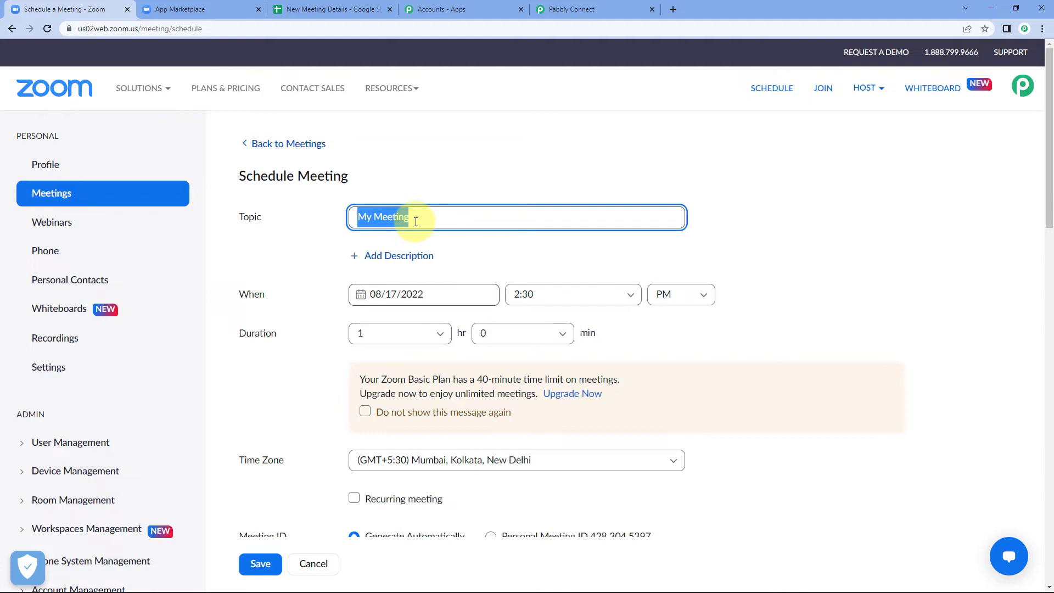
{"action": "type", "text": "Developer"}
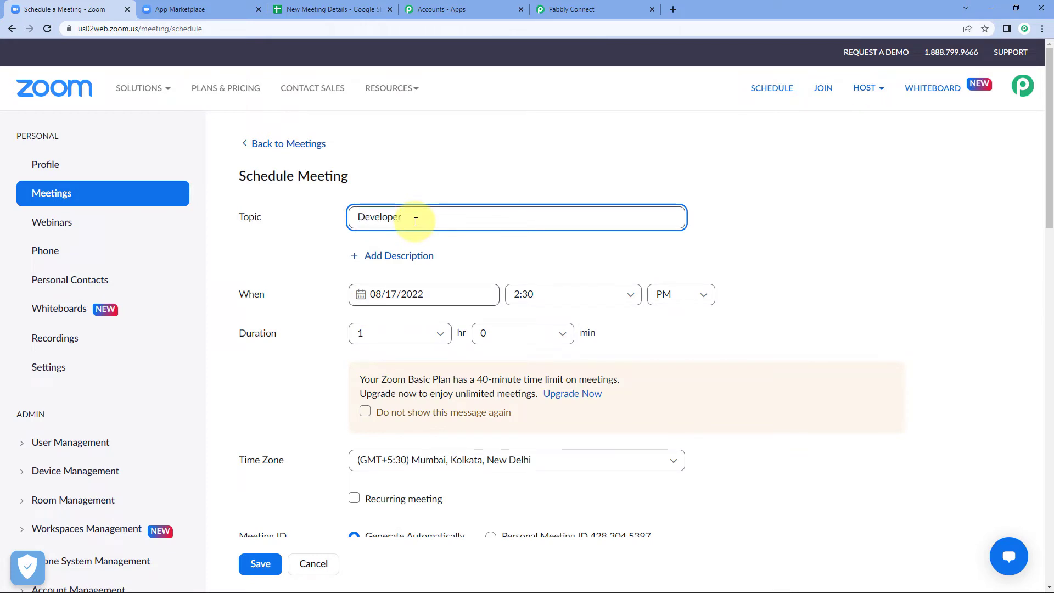
{"action": "type", "text": "s Conference"}
{"action": "left_click", "coordinate": [576, 177]}
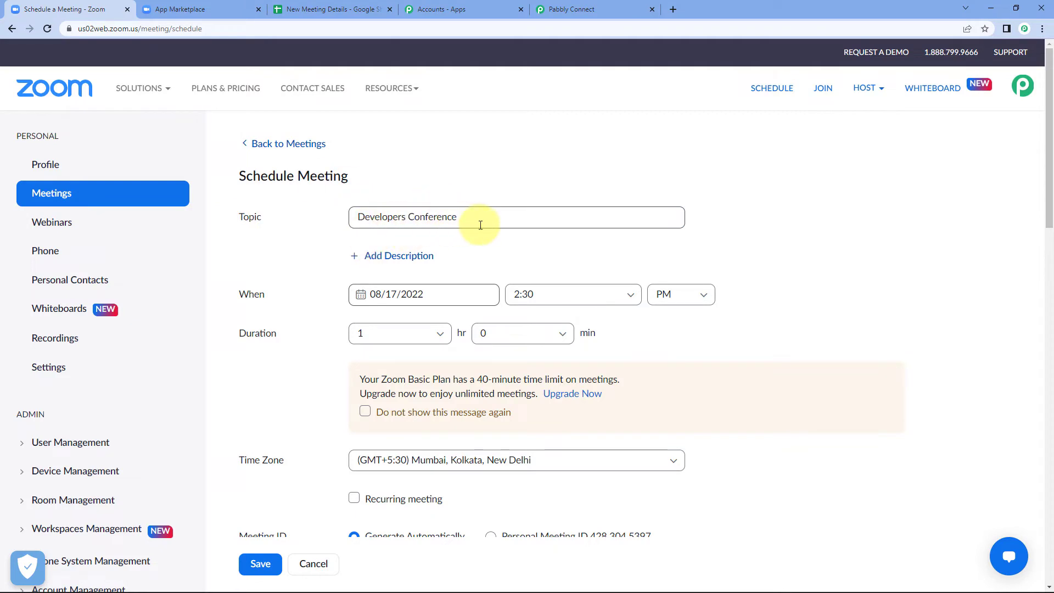
- Set the meeting date to 08/22/2022 and start time to 03:00 PM
{"action": "left_click", "coordinate": [403, 294]}
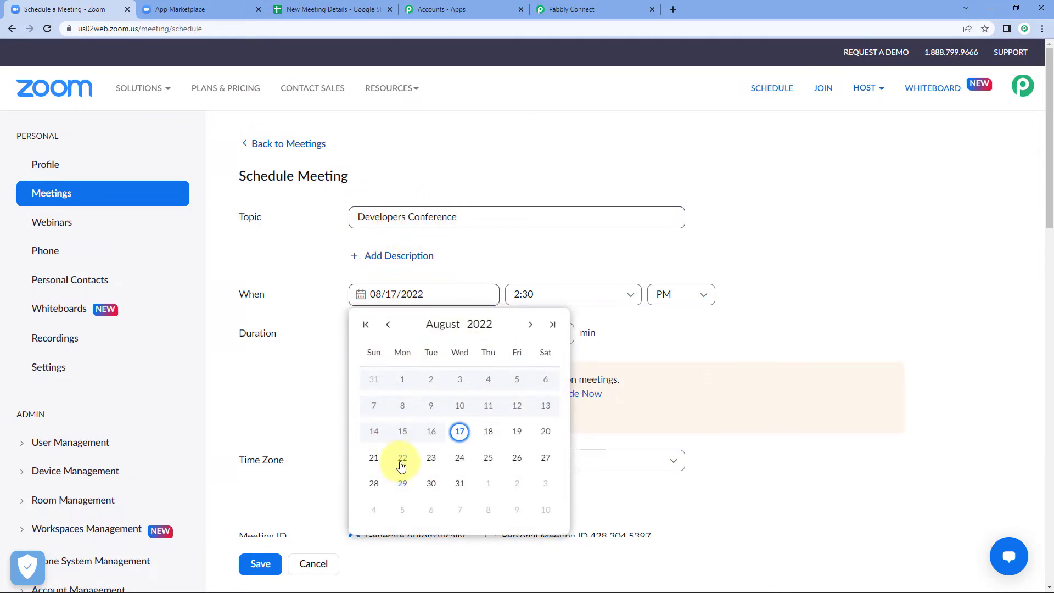
{"action": "left_click", "coordinate": [402, 461]}
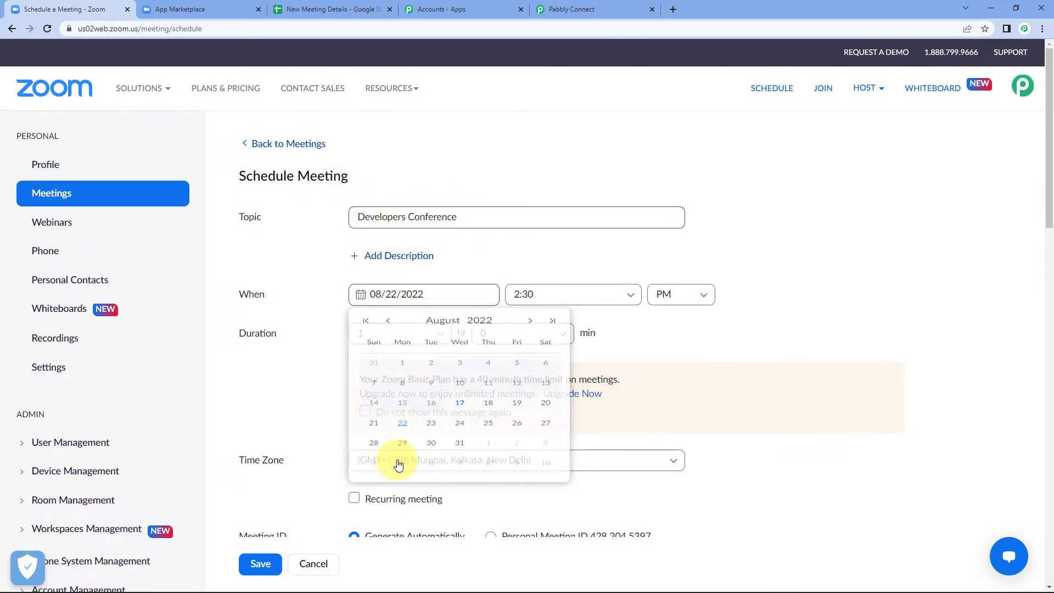
{"action": "left_click", "coordinate": [557, 293]}
{"action": "scroll", "coordinate": [547, 379], "scroll_direction": "down", "scroll_amount": 2}
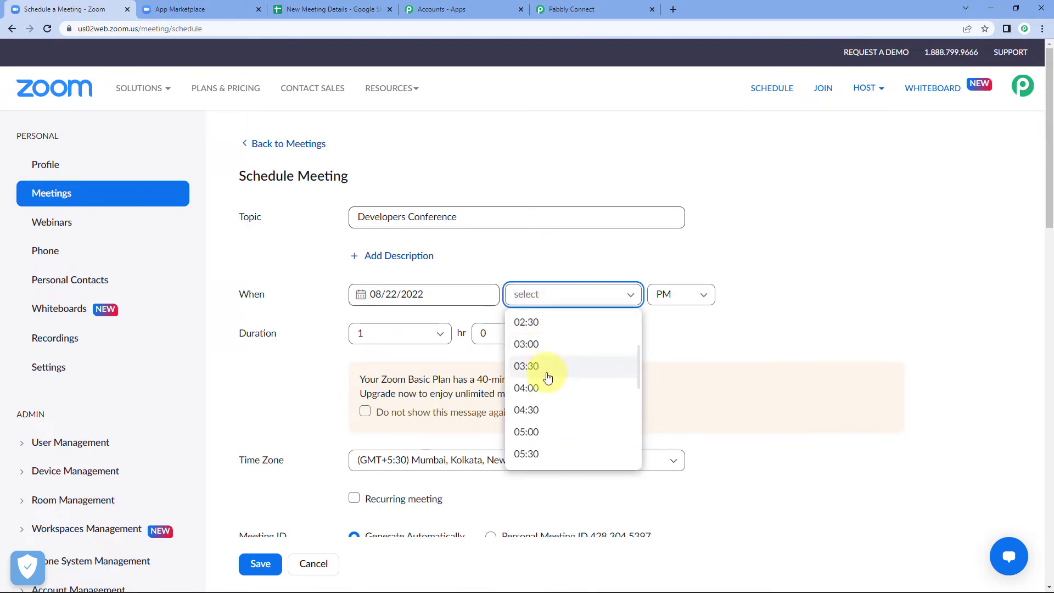
{"action": "left_click", "coordinate": [532, 344]}
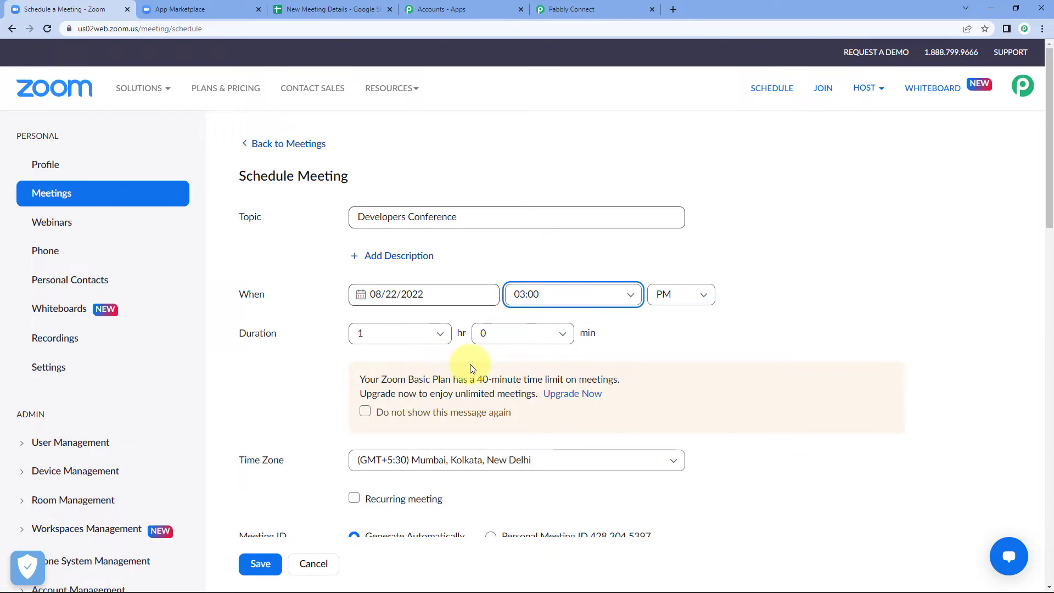
- Review the remaining Schedule Meeting form options before saving
{"action": "scroll", "coordinate": [656, 329], "scroll_direction": "down", "scroll_amount": 3}
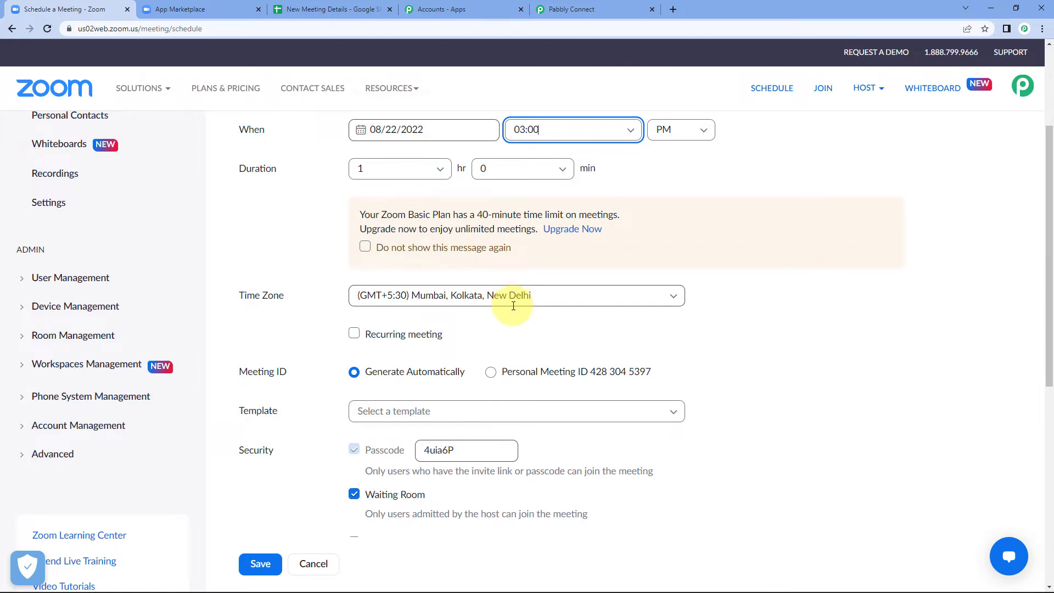
{"action": "scroll", "coordinate": [384, 307], "scroll_direction": "down", "scroll_amount": 2}
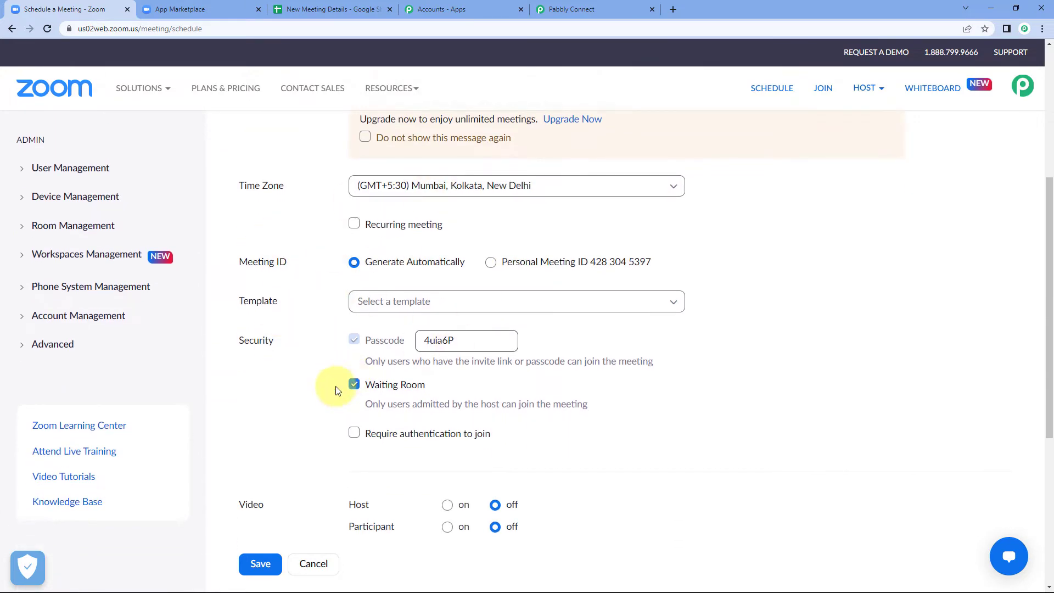
{"action": "scroll", "coordinate": [331, 383], "scroll_direction": "down", "scroll_amount": 1}
{"action": "scroll", "coordinate": [340, 396], "scroll_direction": "up", "scroll_amount": 1}
{"action": "scroll", "coordinate": [329, 313], "scroll_direction": "up", "scroll_amount": 4}
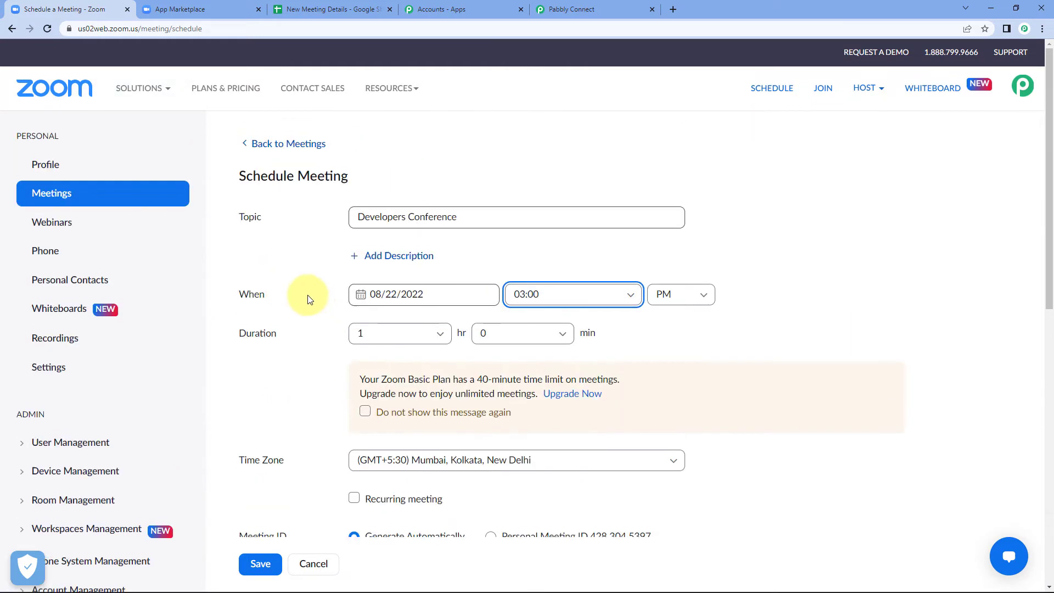
{"action": "scroll", "coordinate": [313, 384], "scroll_direction": "down", "scroll_amount": 1}
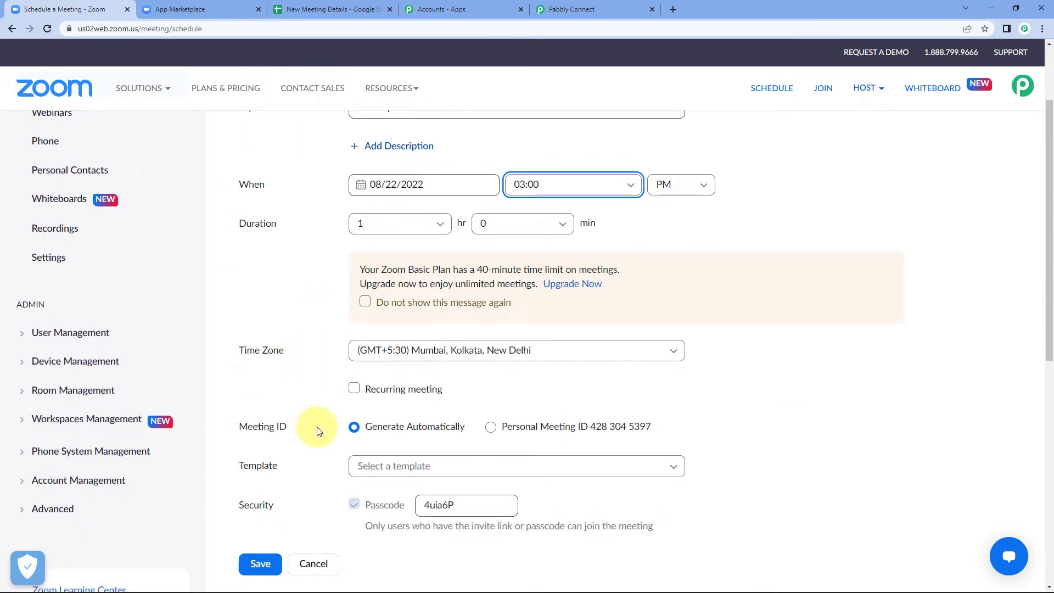
{"action": "scroll", "coordinate": [318, 431], "scroll_direction": "up", "scroll_amount": 2}
{"action": "left_click", "coordinate": [316, 256]}
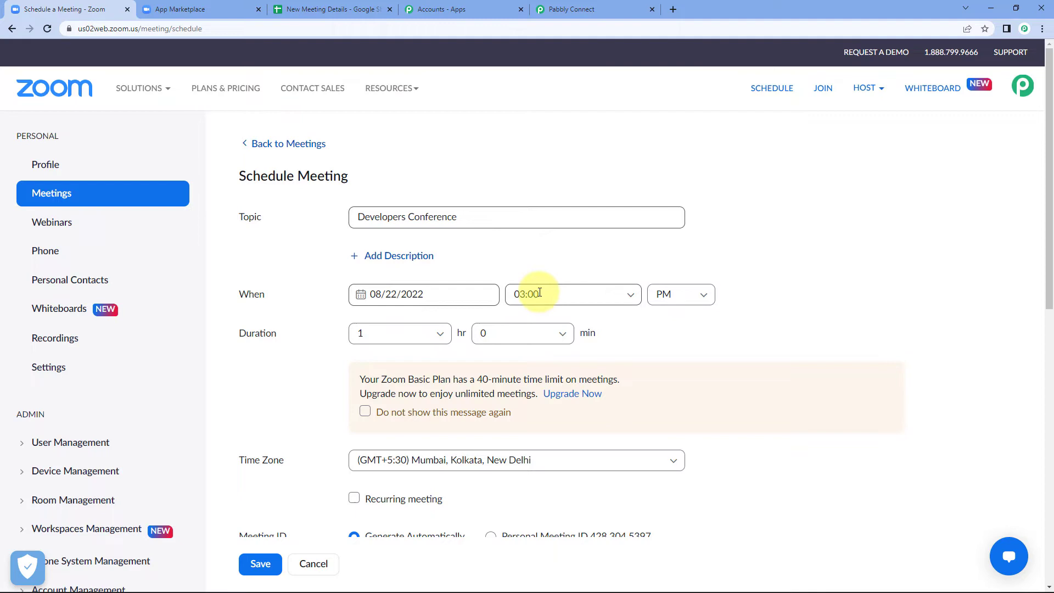
{"action": "scroll", "coordinate": [296, 334], "scroll_direction": "down", "scroll_amount": 8}
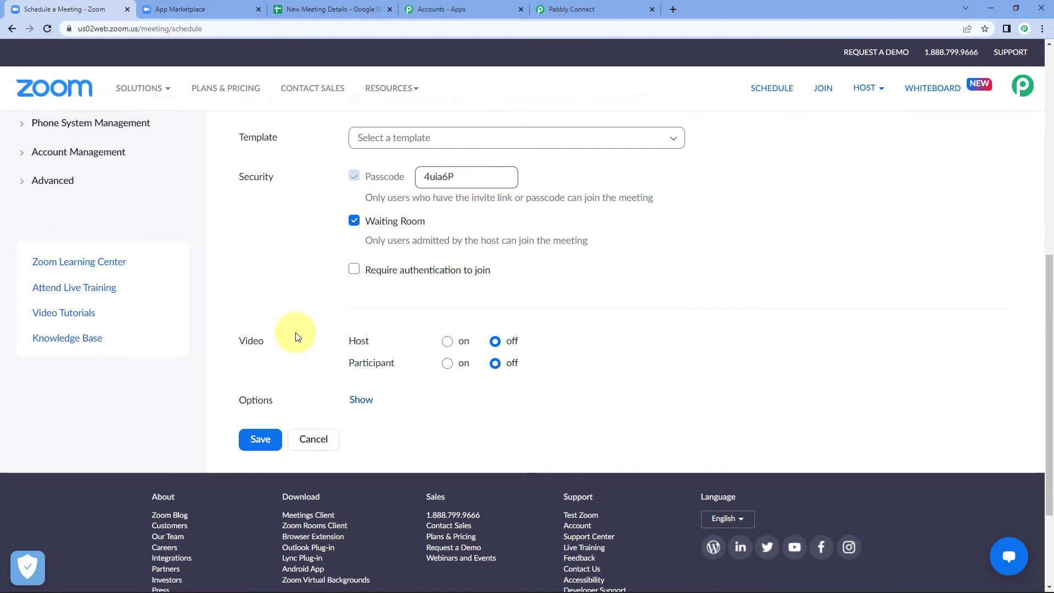
- Save the Developers Conference meeting, then find its meeting.created response under Response Received in Pabbly Connect
{"action": "left_click", "coordinate": [257, 442]}
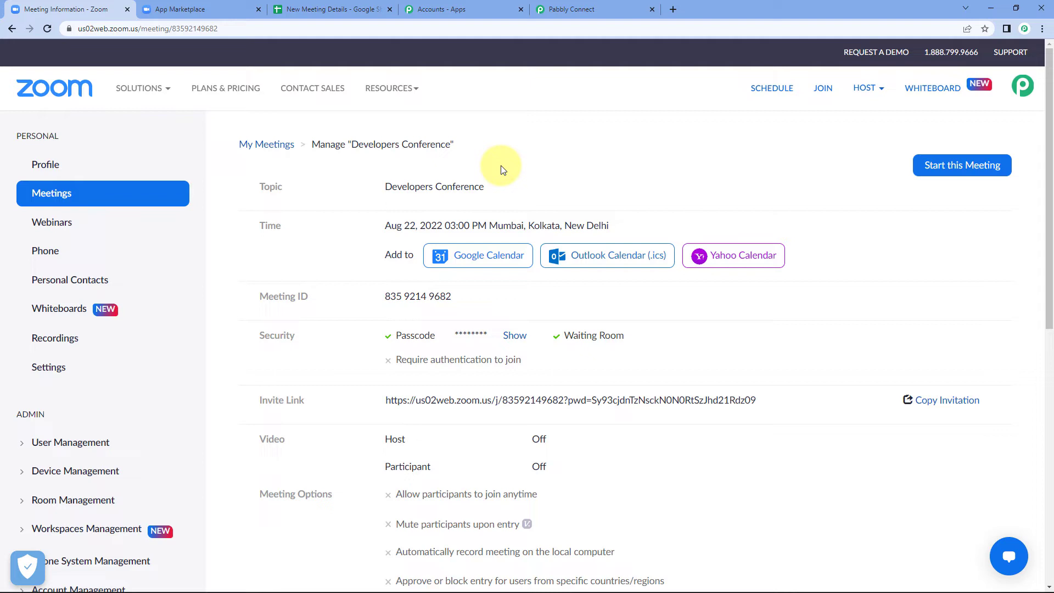
{"action": "left_click", "coordinate": [581, 8]}
{"action": "scroll", "coordinate": [224, 277], "scroll_direction": "down", "scroll_amount": 2}
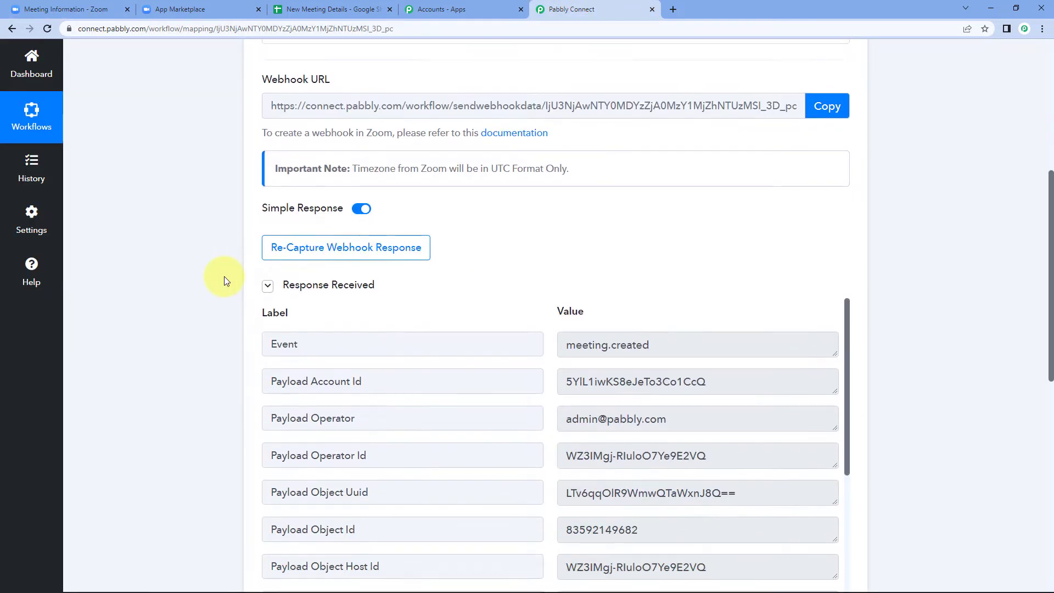
{"action": "scroll", "coordinate": [224, 277], "scroll_direction": "down", "scroll_amount": 1}
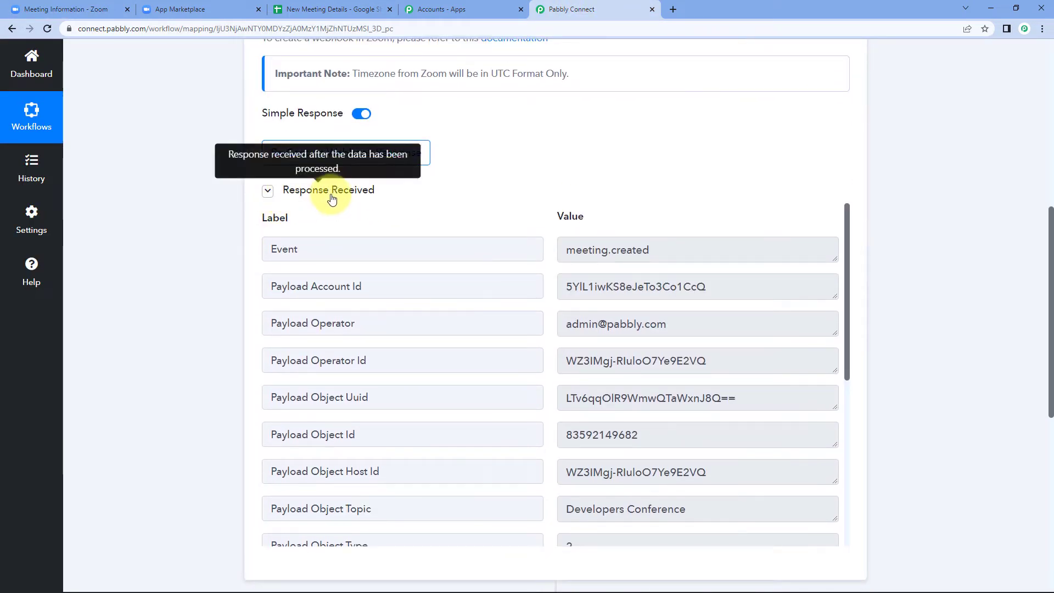
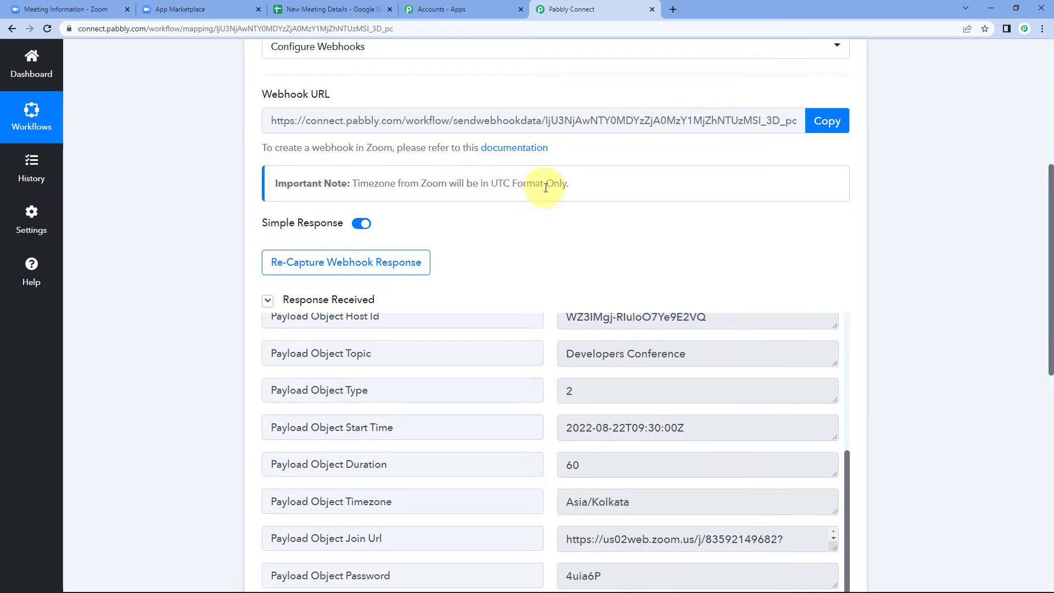
{"action": "scroll", "coordinate": [505, 269], "scroll_direction": "down", "scroll_amount": 2}
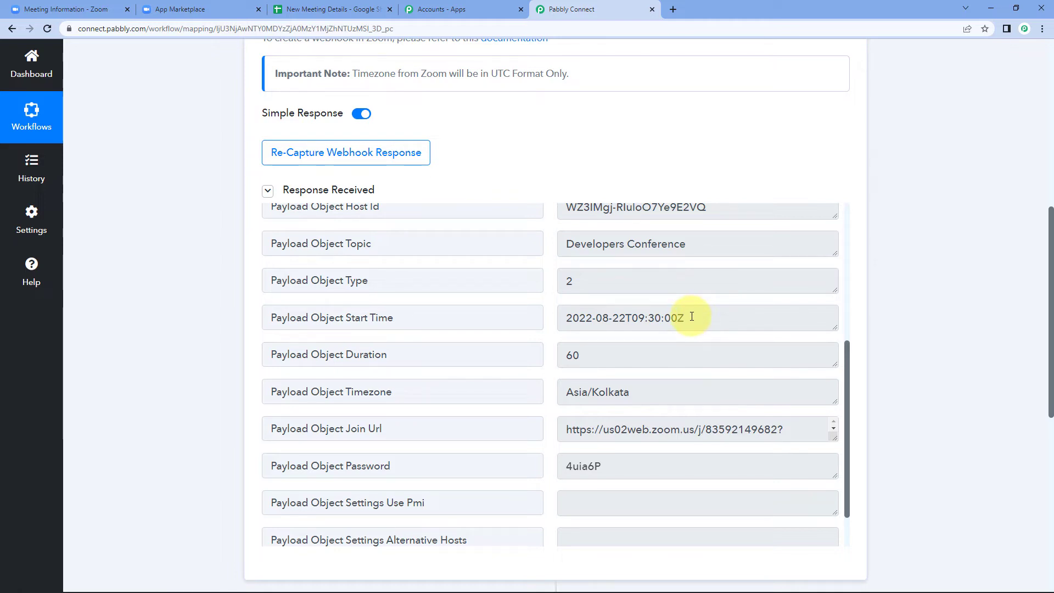
{"action": "left_click_drag", "start_coordinate": [692, 317], "coordinate": [715, 317]}
{"action": "left_click", "coordinate": [550, 312]}
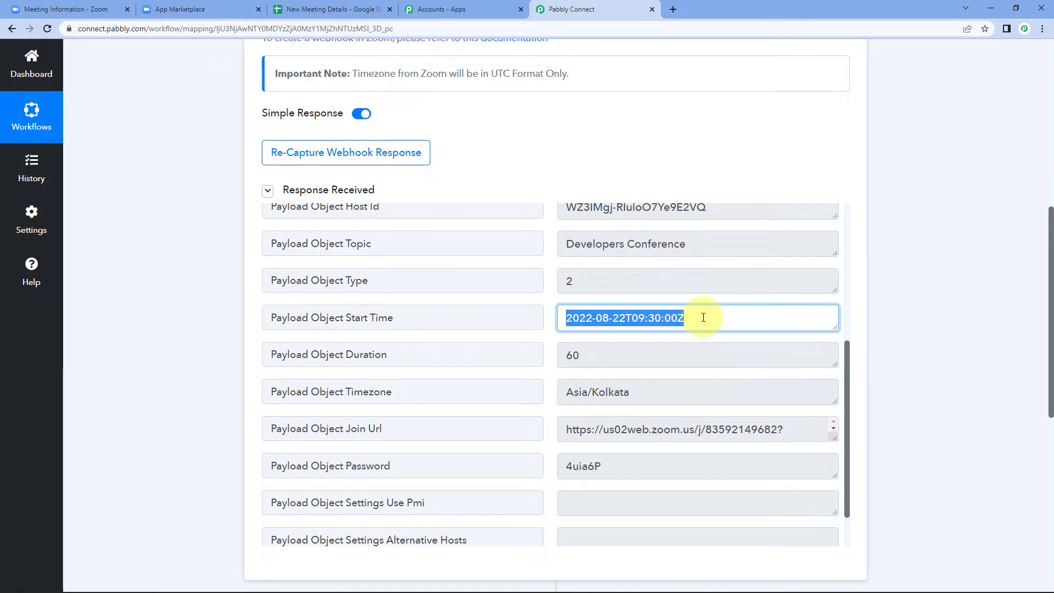
{"action": "left_click", "coordinate": [553, 297]}
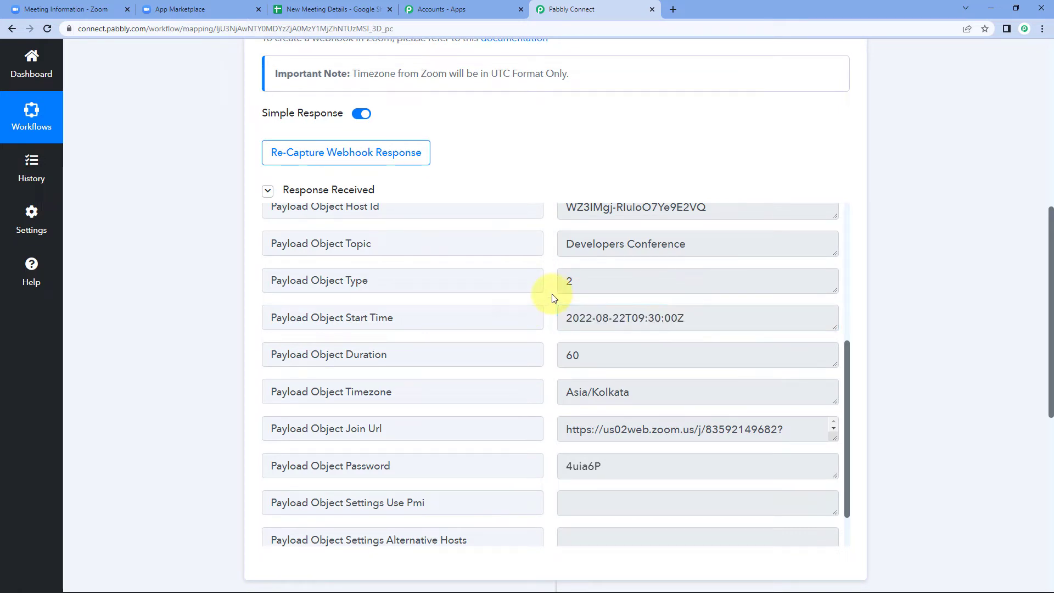
{"action": "scroll", "coordinate": [553, 297], "scroll_direction": "down", "scroll_amount": 1}
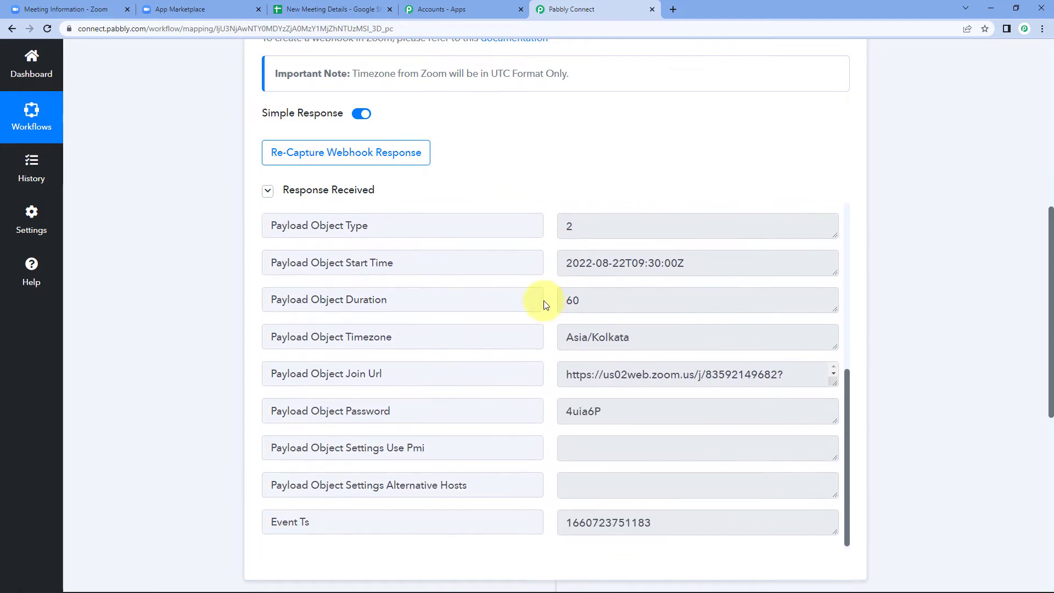
{"action": "left_click_drag", "start_coordinate": [604, 299], "coordinate": [547, 306]}
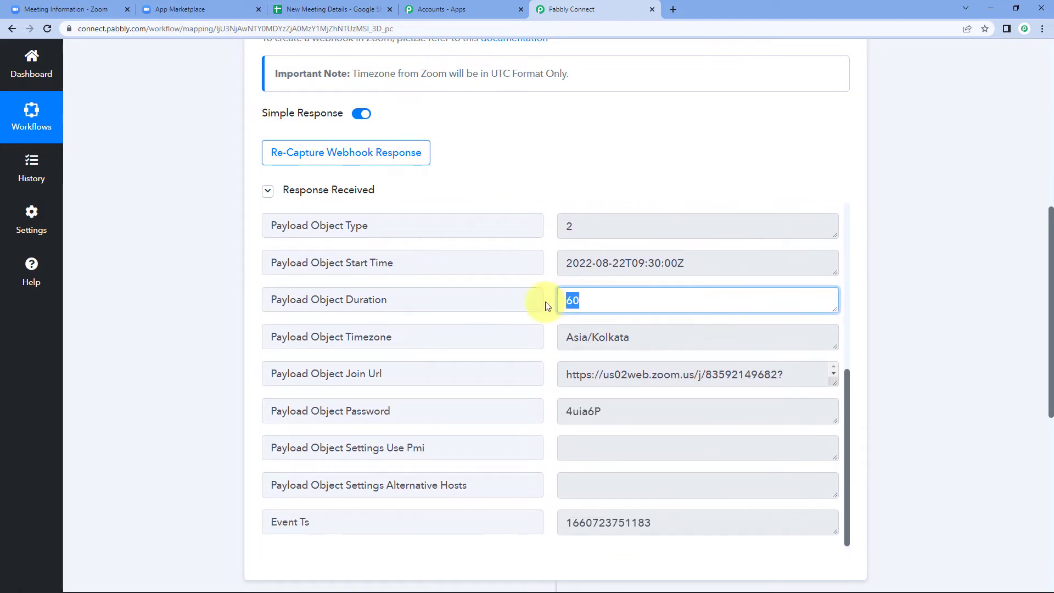
{"action": "left_click", "coordinate": [548, 306]}
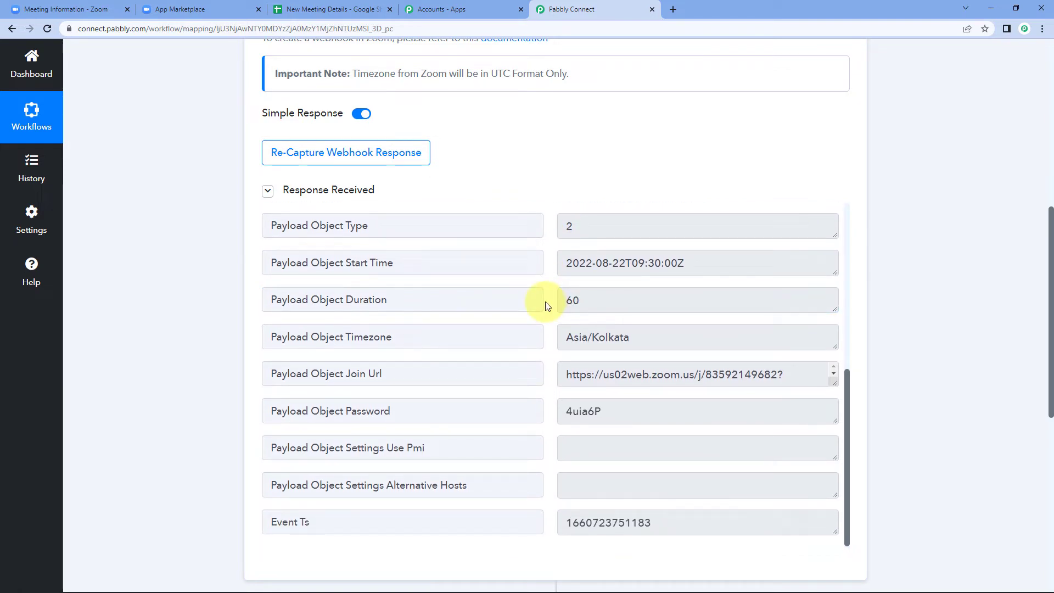
{"action": "left_click_drag", "start_coordinate": [569, 372], "coordinate": [892, 388]}
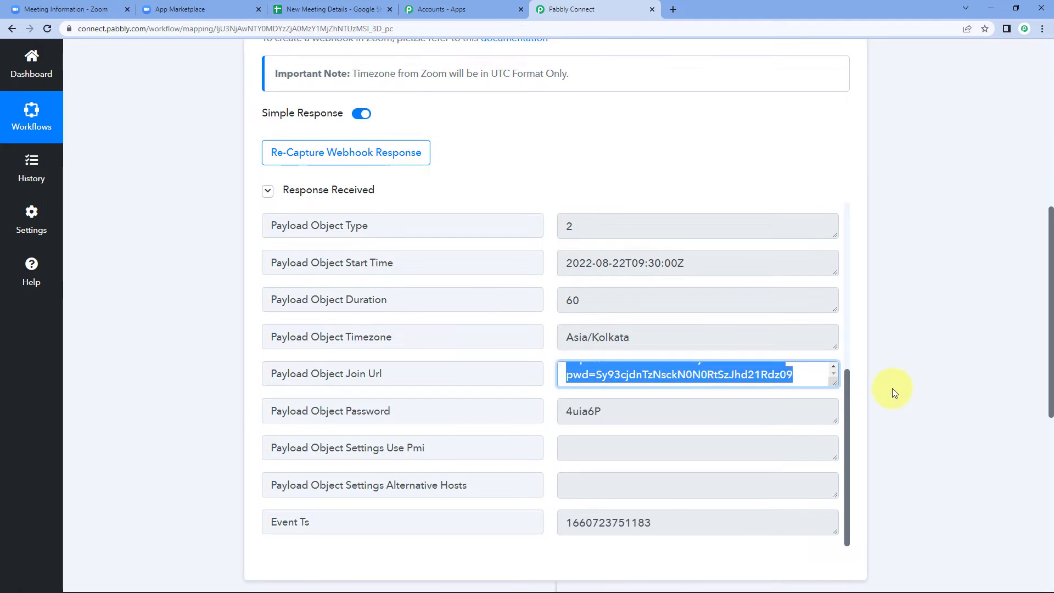
{"action": "left_click", "coordinate": [432, 326]}
{"action": "left_click", "coordinate": [579, 336]}
{"action": "left_click_drag", "start_coordinate": [568, 337], "coordinate": [669, 341]}
{"action": "left_click", "coordinate": [664, 340]}
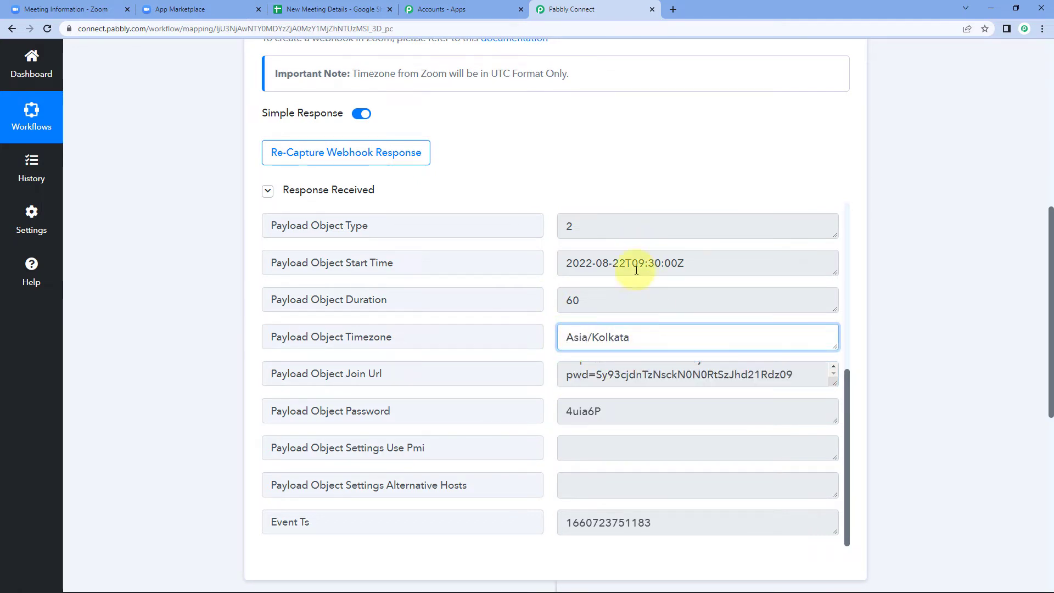
{"action": "left_click_drag", "start_coordinate": [654, 337], "coordinate": [551, 343]}
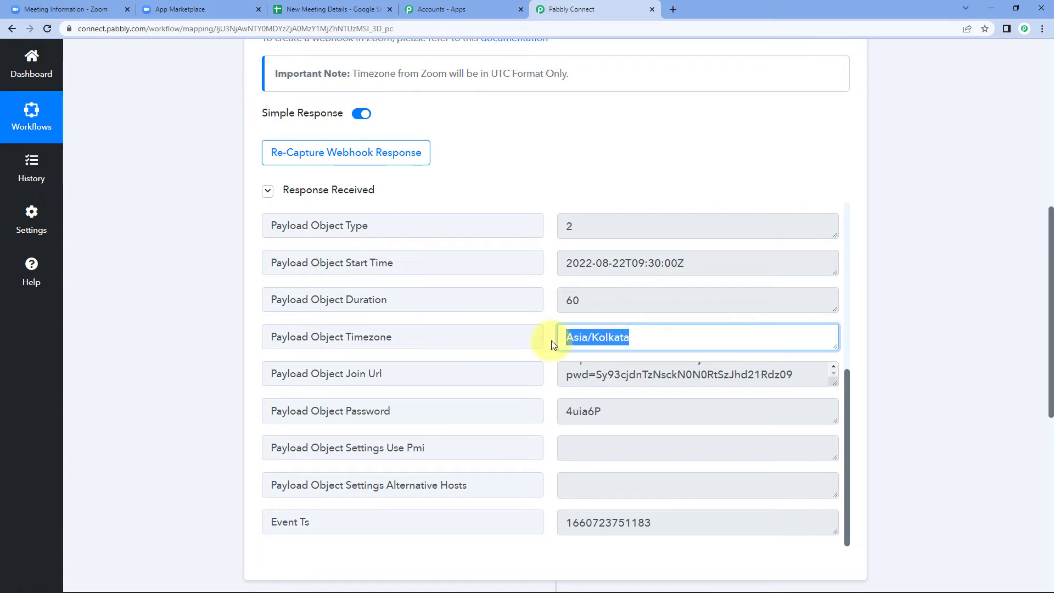
{"action": "left_click", "coordinate": [547, 341]}
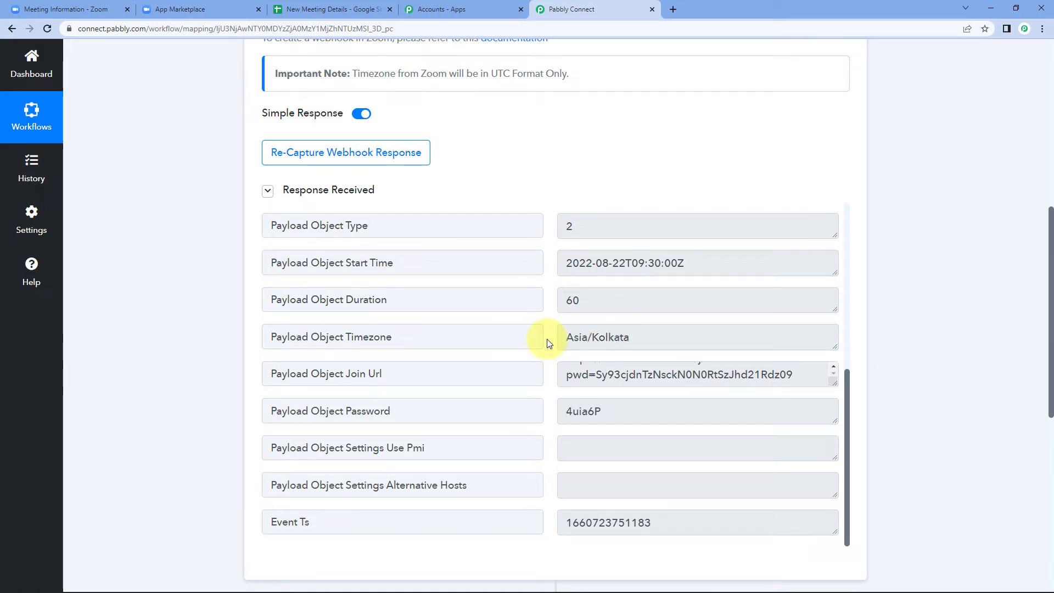
{"action": "left_click_drag", "start_coordinate": [559, 262], "coordinate": [717, 261]}
{"action": "left_click", "coordinate": [549, 286]}
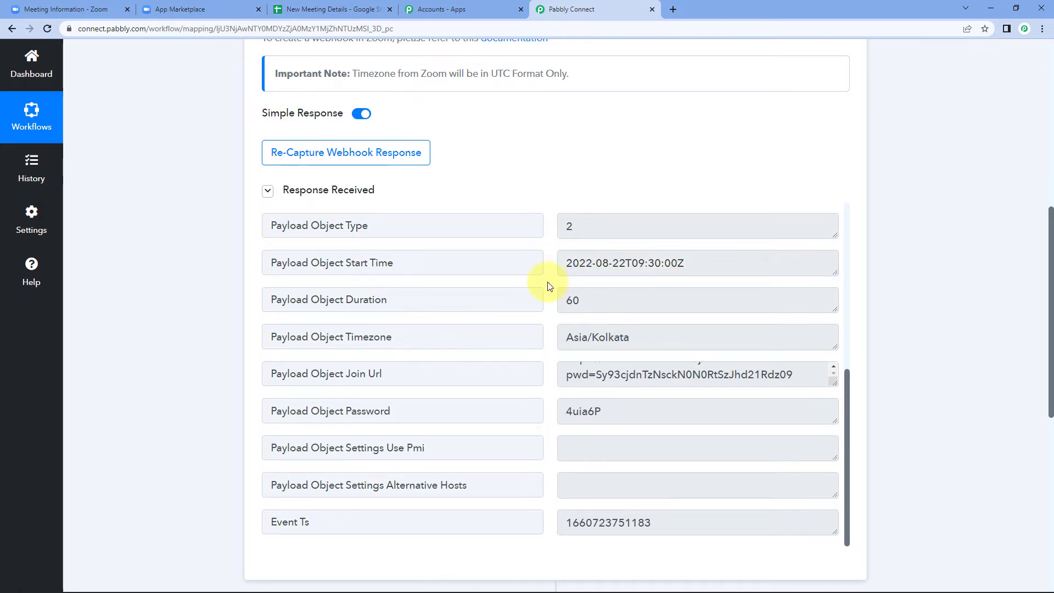
{"action": "scroll", "coordinate": [546, 296], "scroll_direction": "down", "scroll_amount": 2}
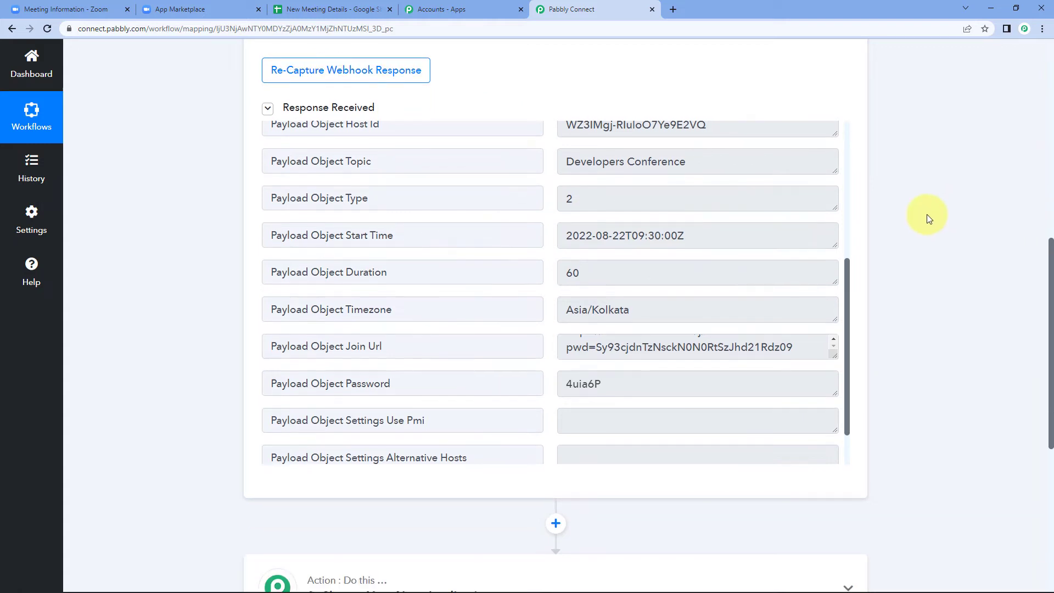
{"action": "scroll", "coordinate": [928, 219], "scroll_direction": "down", "scroll_amount": 1}
- Set the second step's app to Google Sheets with the Add New Row action event
{"action": "scroll", "coordinate": [926, 218], "scroll_direction": "down", "scroll_amount": 6}
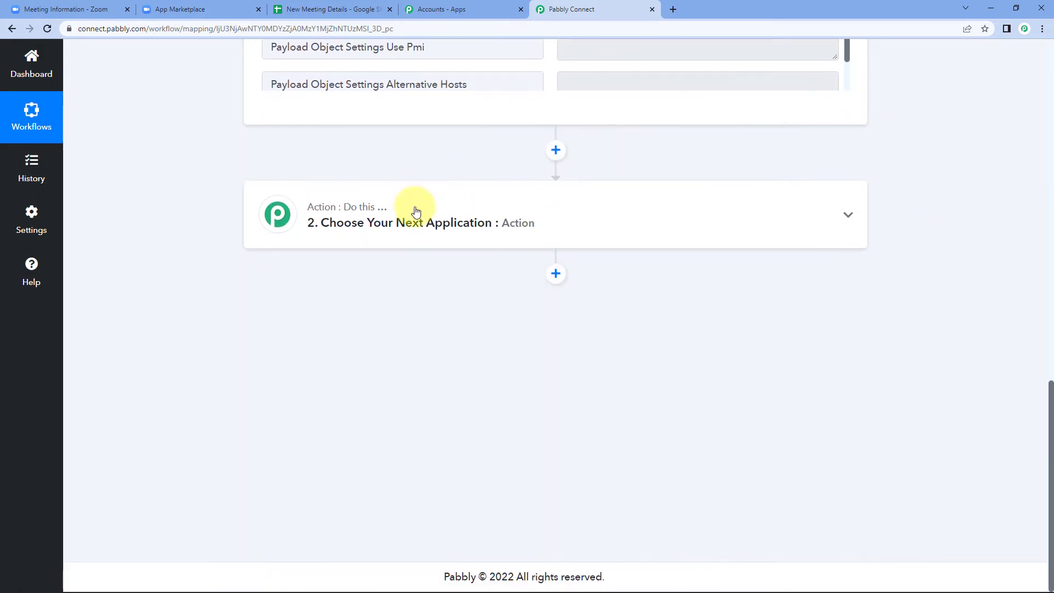
{"action": "left_click", "coordinate": [417, 217]}
{"action": "left_click", "coordinate": [286, 298]}
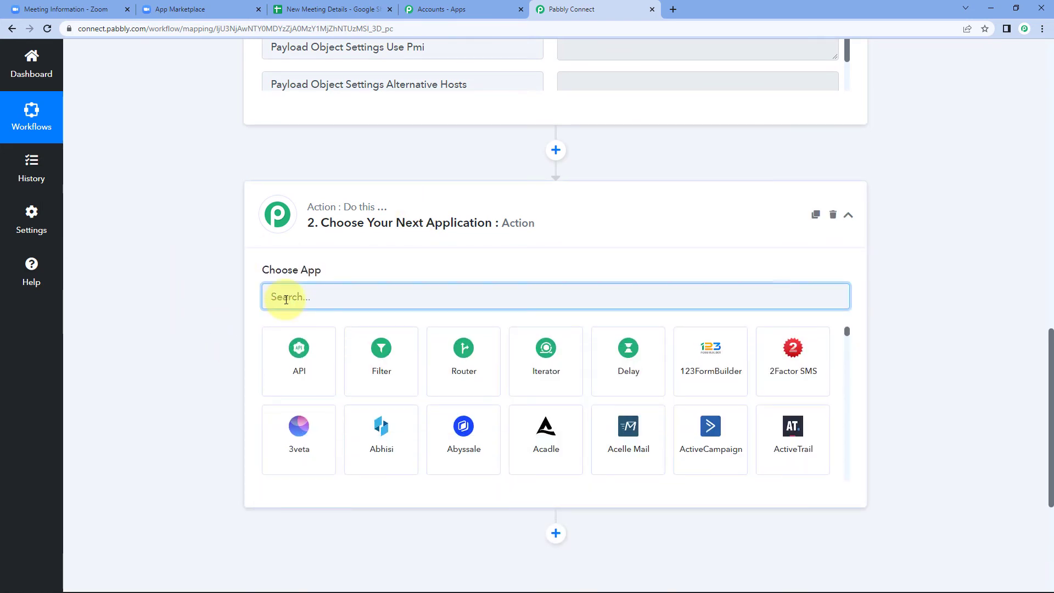
{"action": "type", "text": "Google Sheets"}
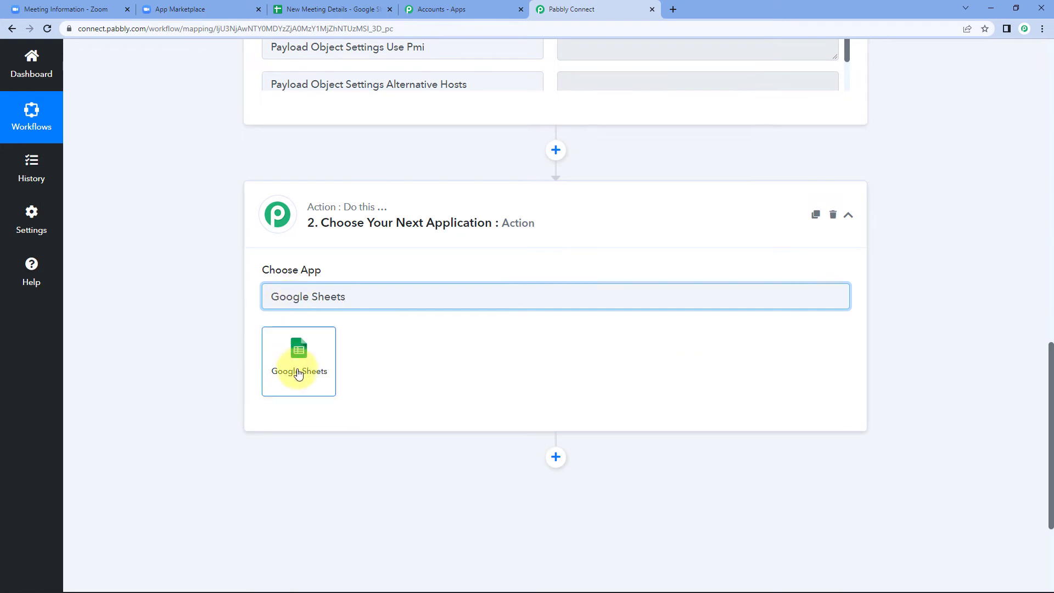
{"action": "left_click", "coordinate": [299, 367]}
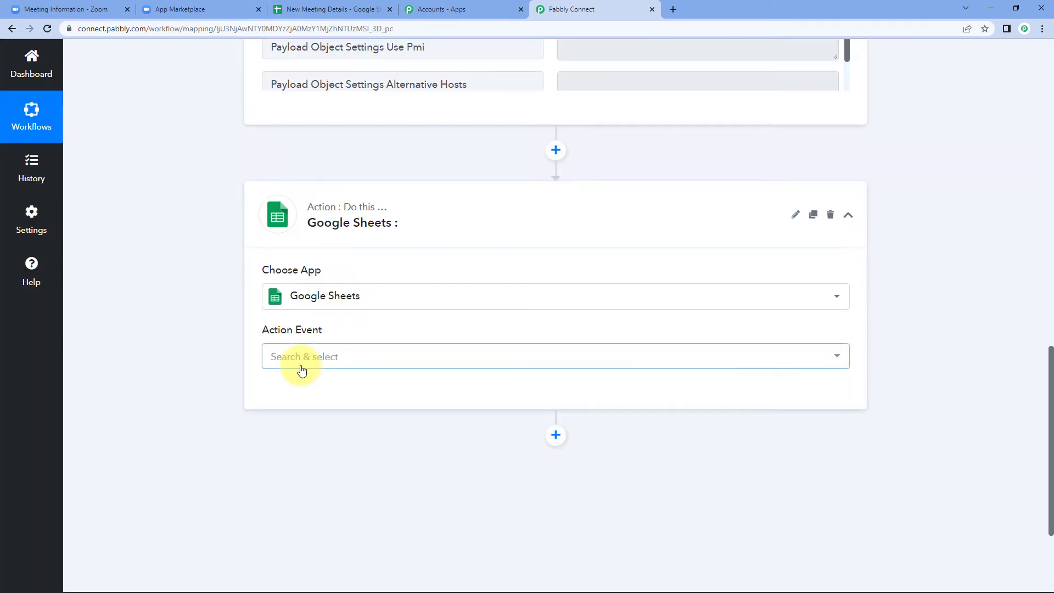
{"action": "left_click", "coordinate": [311, 357]}
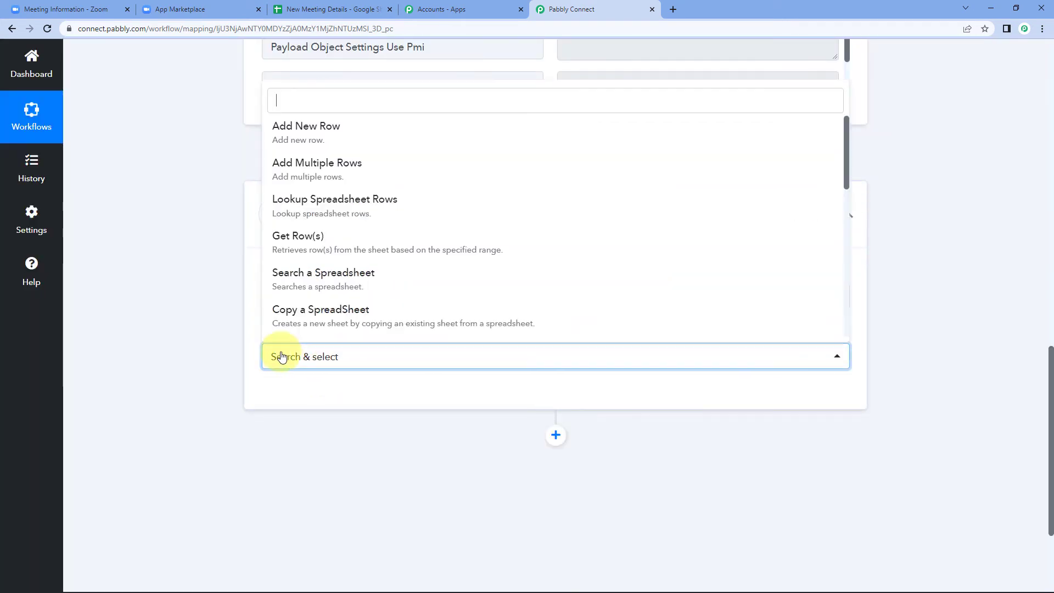
{"action": "left_click", "coordinate": [334, 130]}
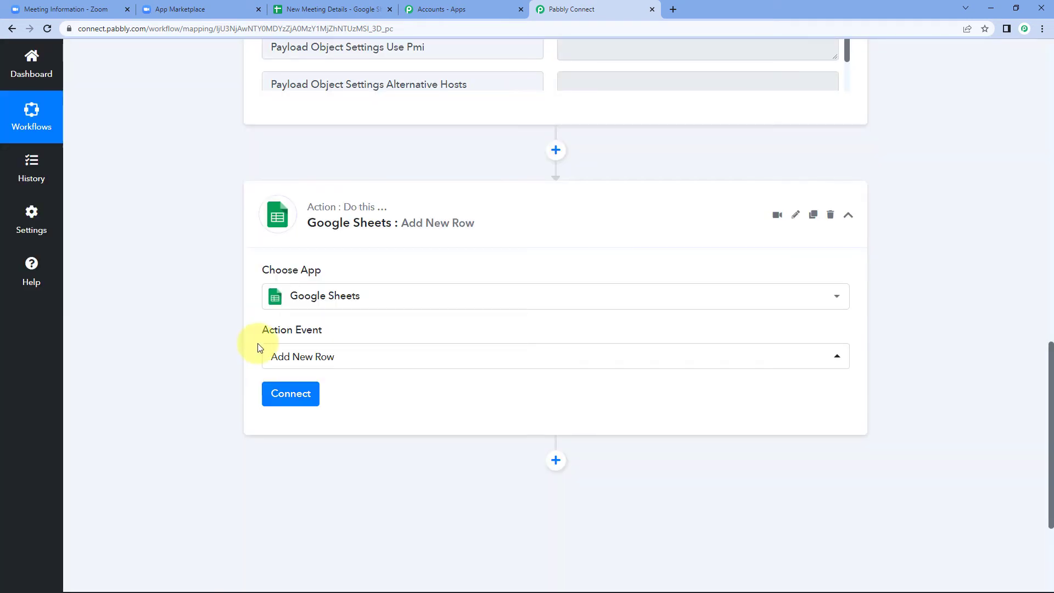
- Add a new Google Sheets connection by signing in with a Google account and granting access
{"action": "left_click", "coordinate": [293, 401]}
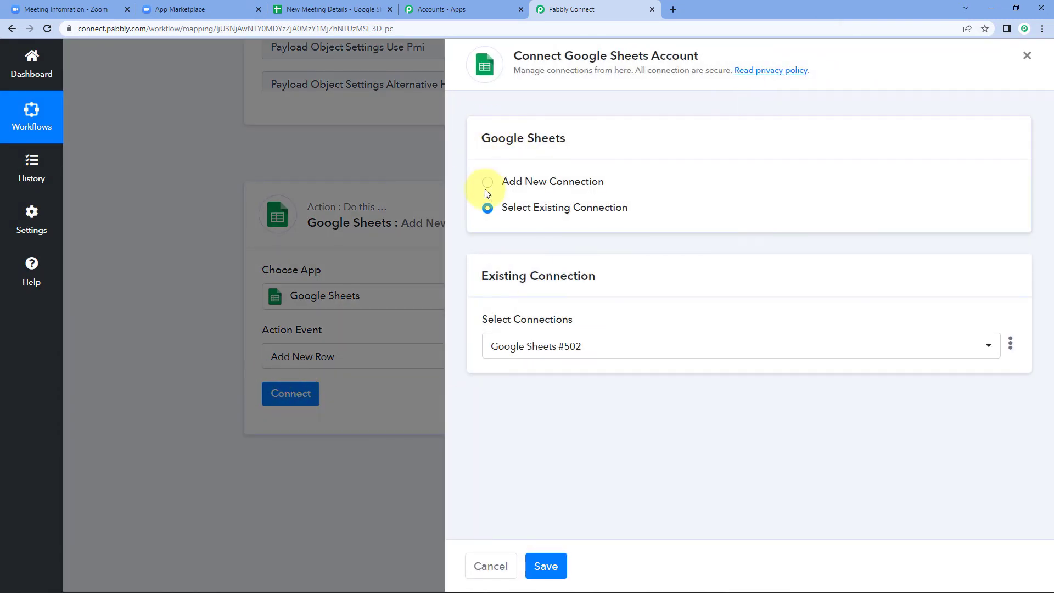
{"action": "left_click", "coordinate": [487, 187]}
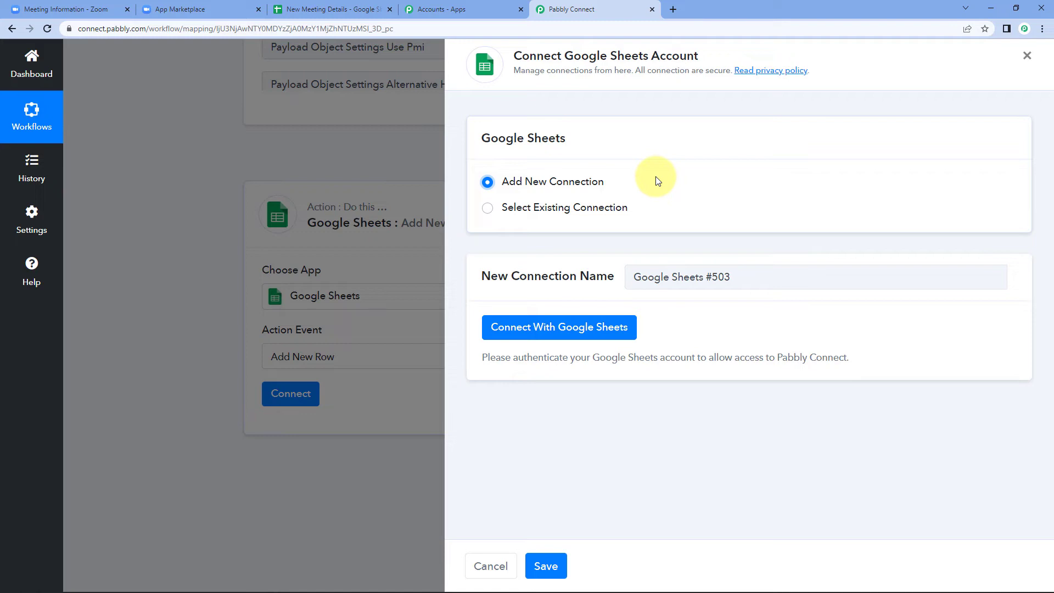
{"action": "left_click", "coordinate": [516, 336]}
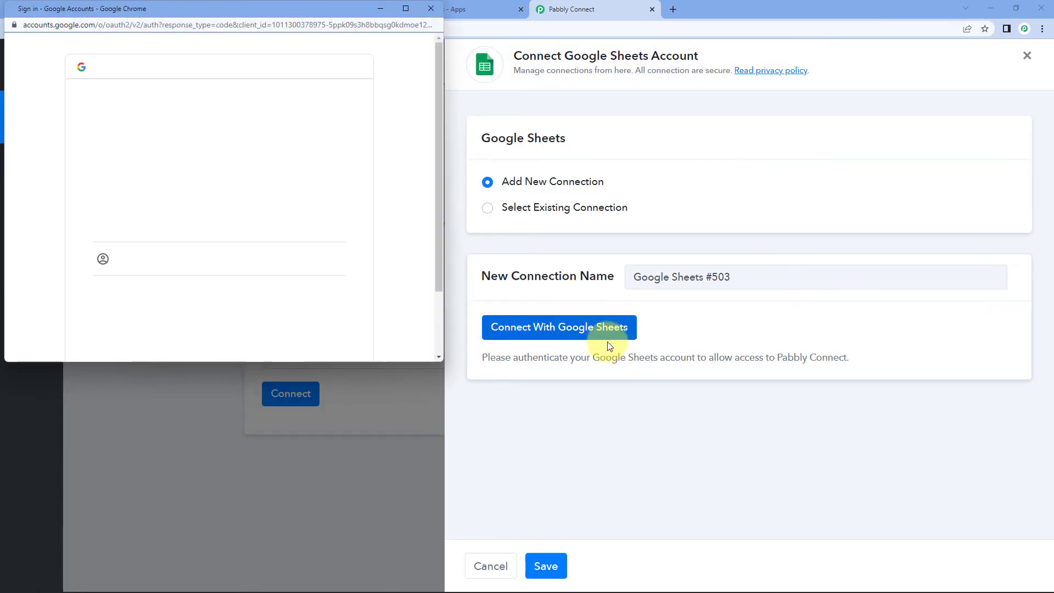
{"action": "left_click", "coordinate": [231, 228]}
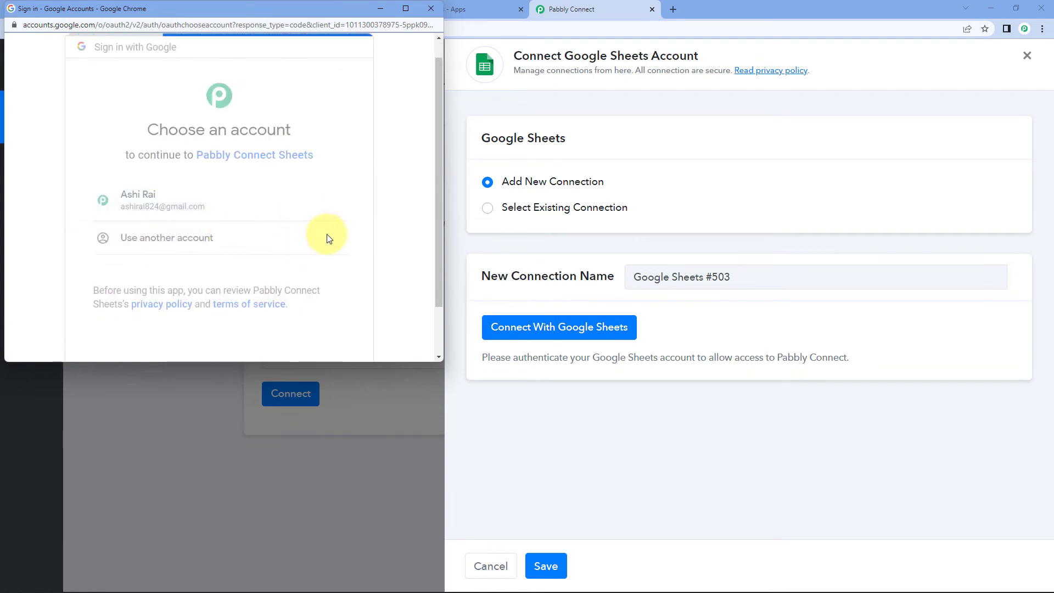
{"action": "scroll", "coordinate": [335, 241], "scroll_direction": "down", "scroll_amount": 5}
{"action": "scroll", "coordinate": [335, 242], "scroll_direction": "up", "scroll_amount": 1}
{"action": "left_click", "coordinate": [324, 306]}
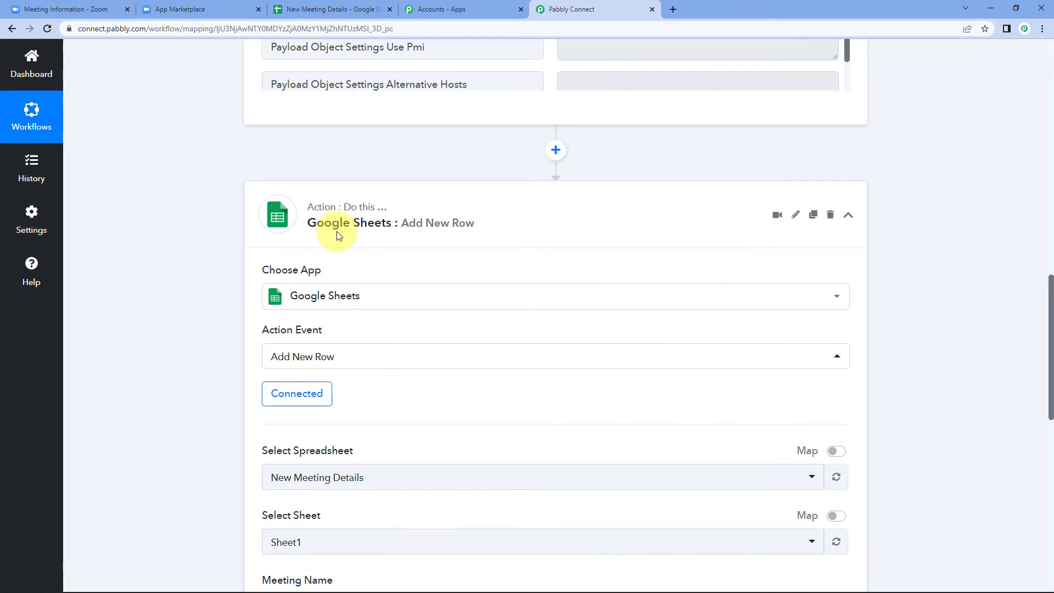
- Browse the Select Spreadsheet list, then view the New Meeting Details sheet's three column headers
{"action": "scroll", "coordinate": [397, 282], "scroll_direction": "down", "scroll_amount": 4}
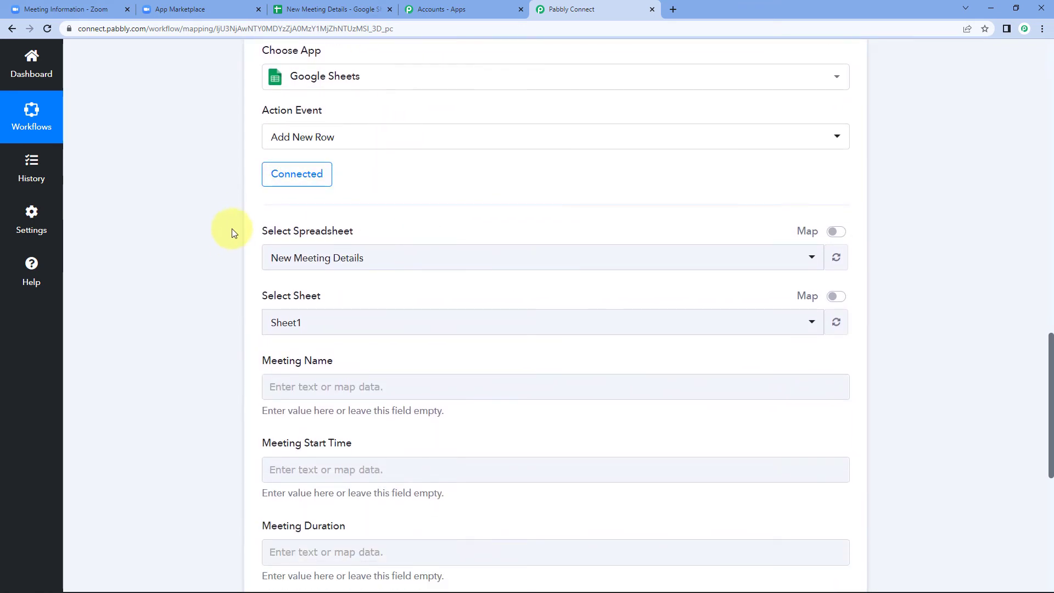
{"action": "left_click", "coordinate": [409, 265]}
{"action": "scroll", "coordinate": [200, 282], "scroll_direction": "down", "scroll_amount": 1}
{"action": "scroll", "coordinate": [187, 266], "scroll_direction": "down", "scroll_amount": 1}
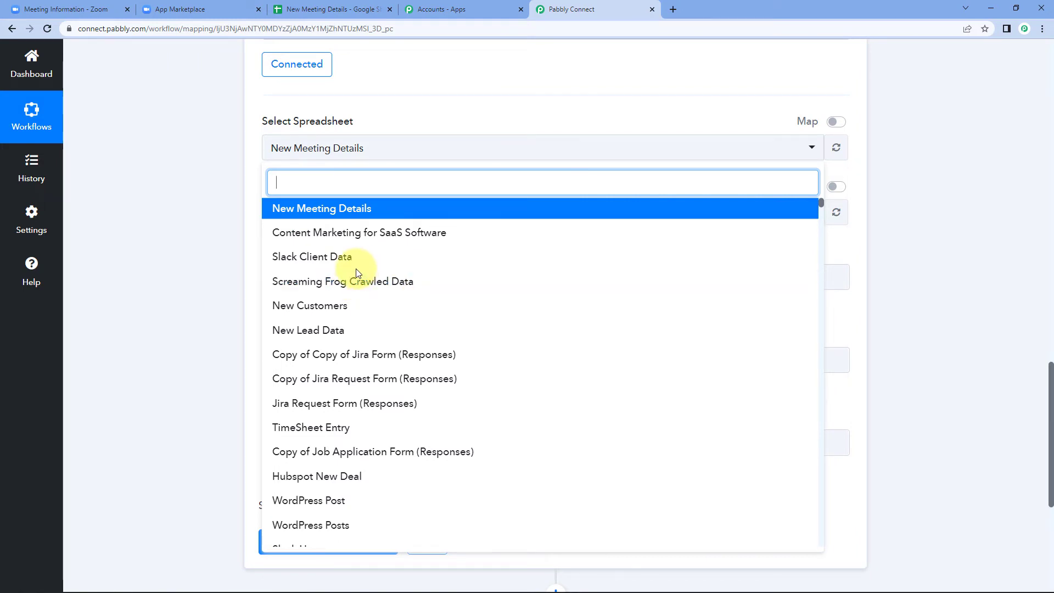
{"action": "left_click", "coordinate": [335, 9]}
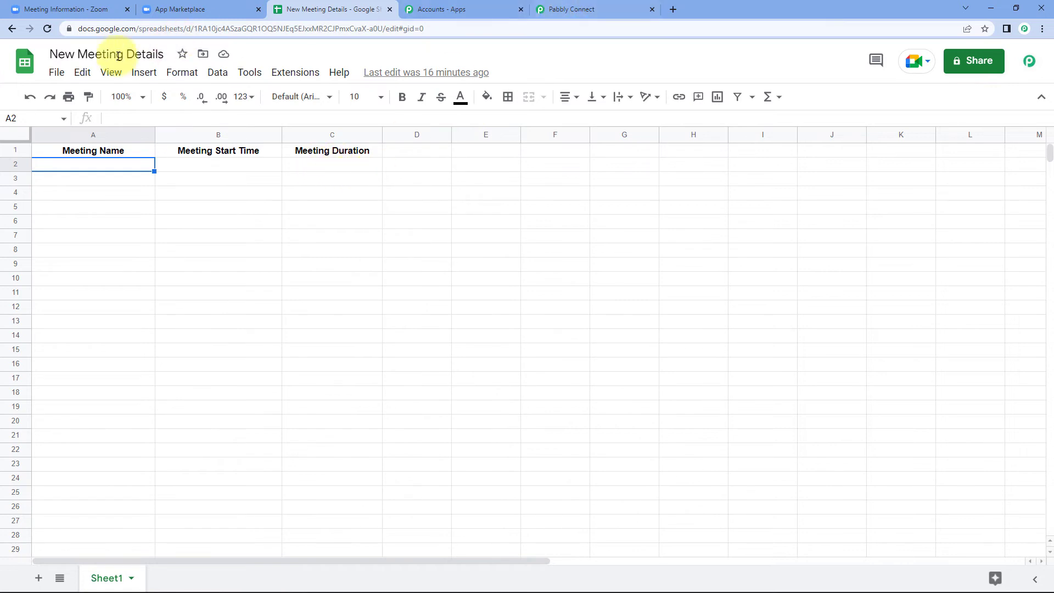
- Target Sheet1 of the New Meeting Details spreadsheet, checking its Meeting Name, Start Time, Duration headers
{"action": "left_click", "coordinate": [554, 10]}
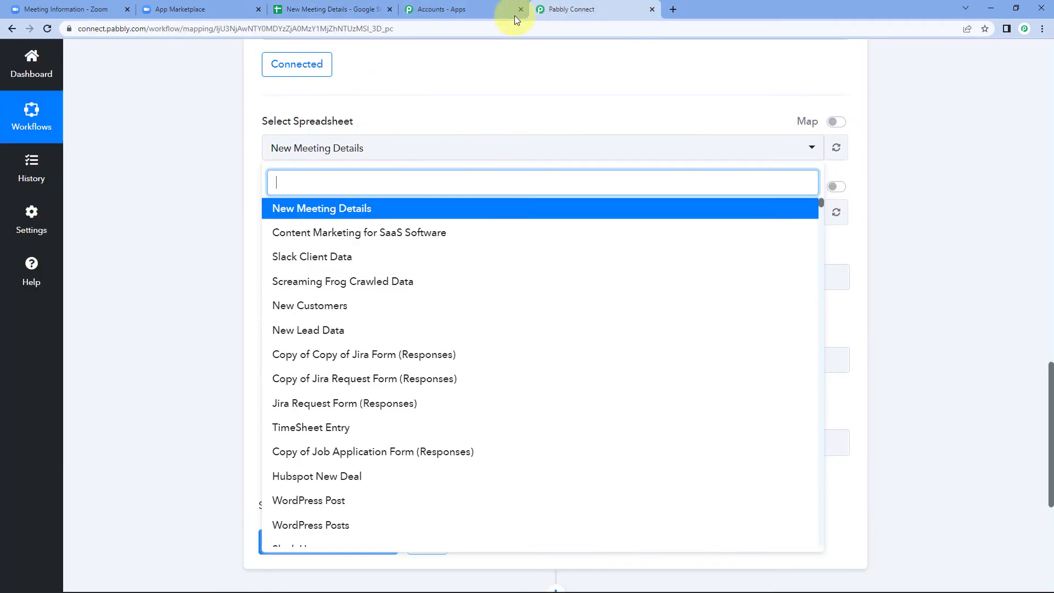
{"action": "left_click", "coordinate": [336, 213]}
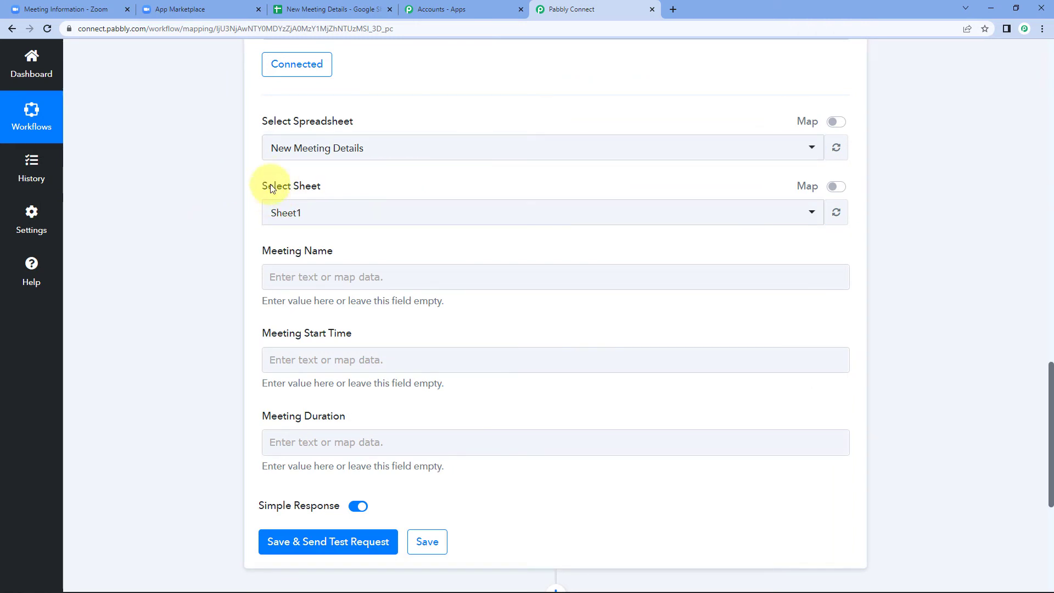
{"action": "left_click", "coordinate": [333, 9]}
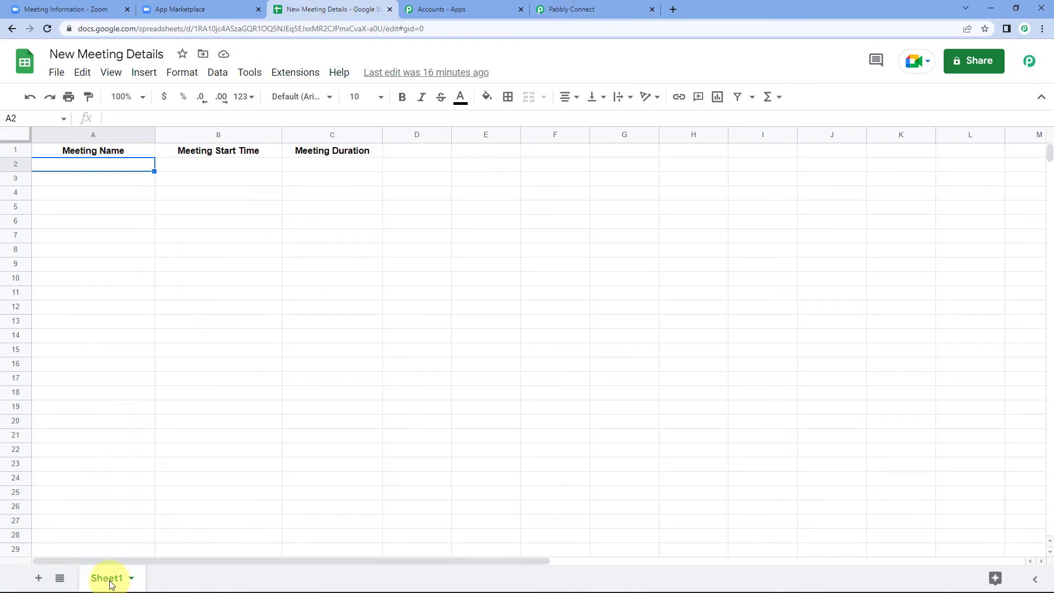
{"action": "left_click", "coordinate": [541, 6]}
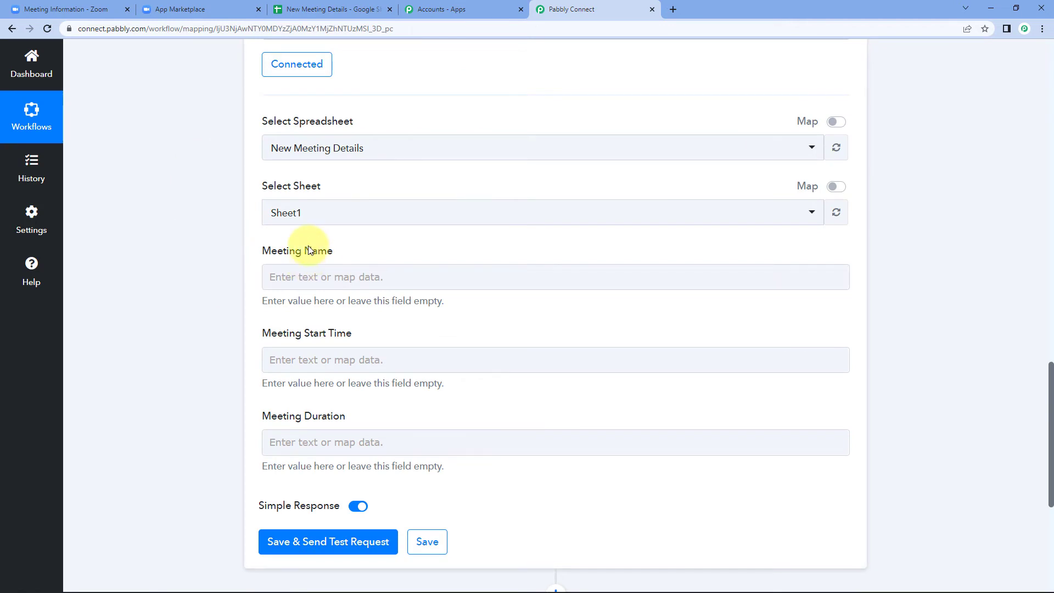
{"action": "left_click", "coordinate": [307, 212]}
{"action": "left_click", "coordinate": [302, 272]}
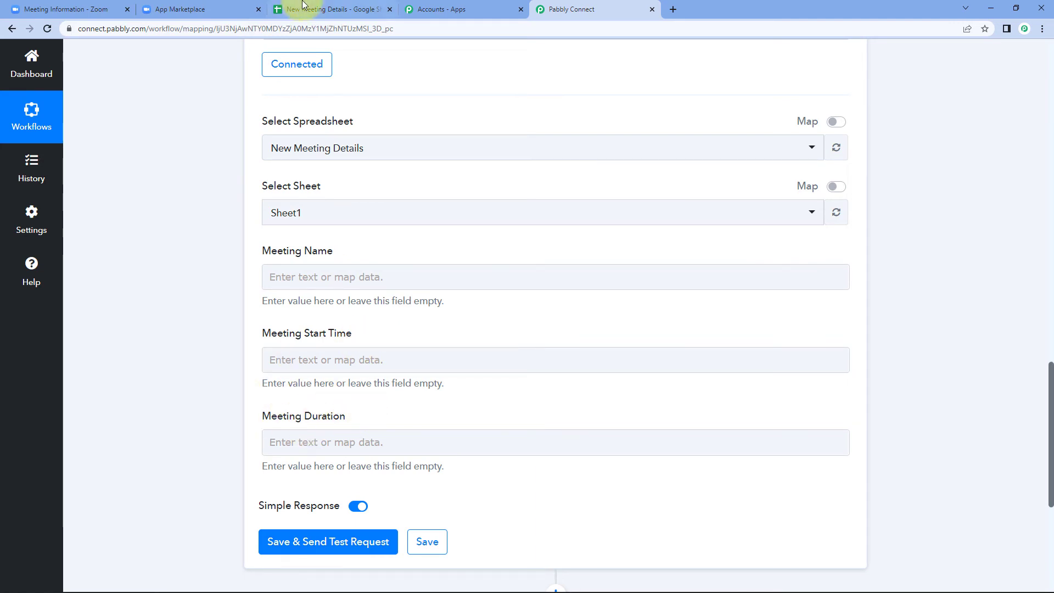
{"action": "left_click", "coordinate": [332, 9]}
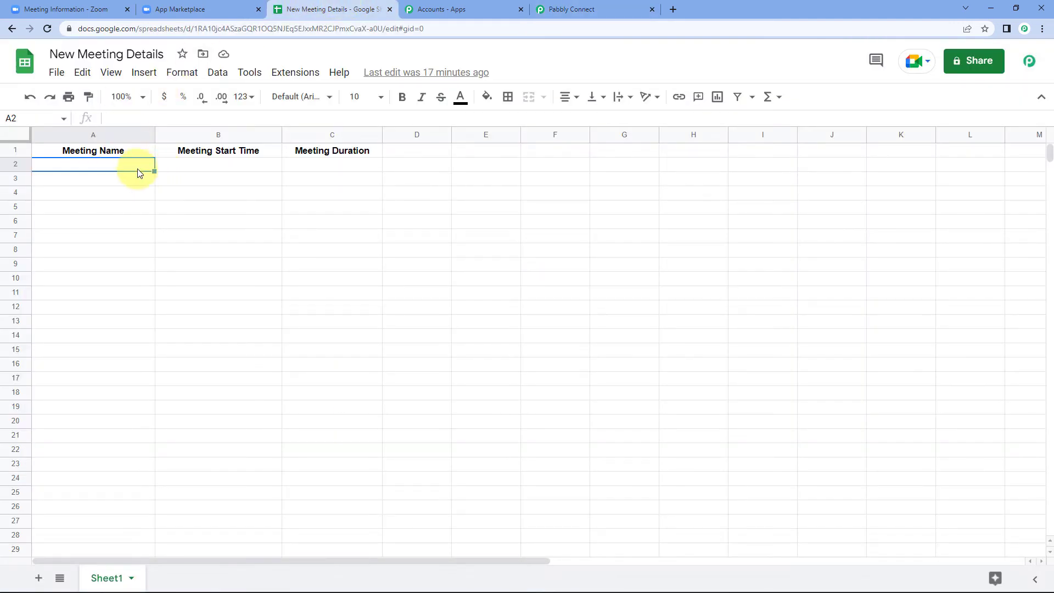
{"action": "left_click", "coordinate": [602, 6]}
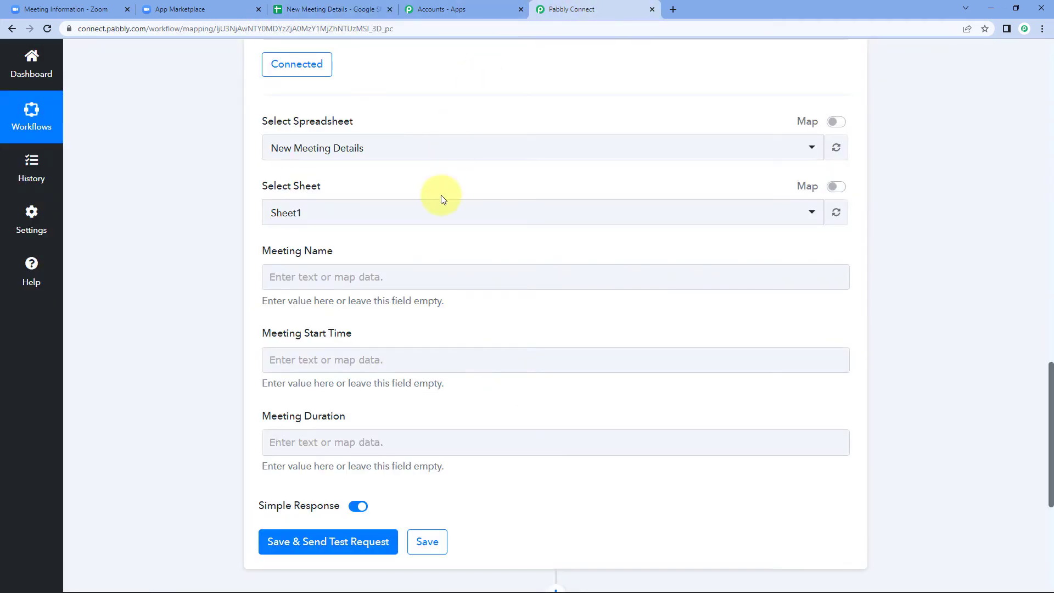
{"action": "left_click", "coordinate": [350, 270]}
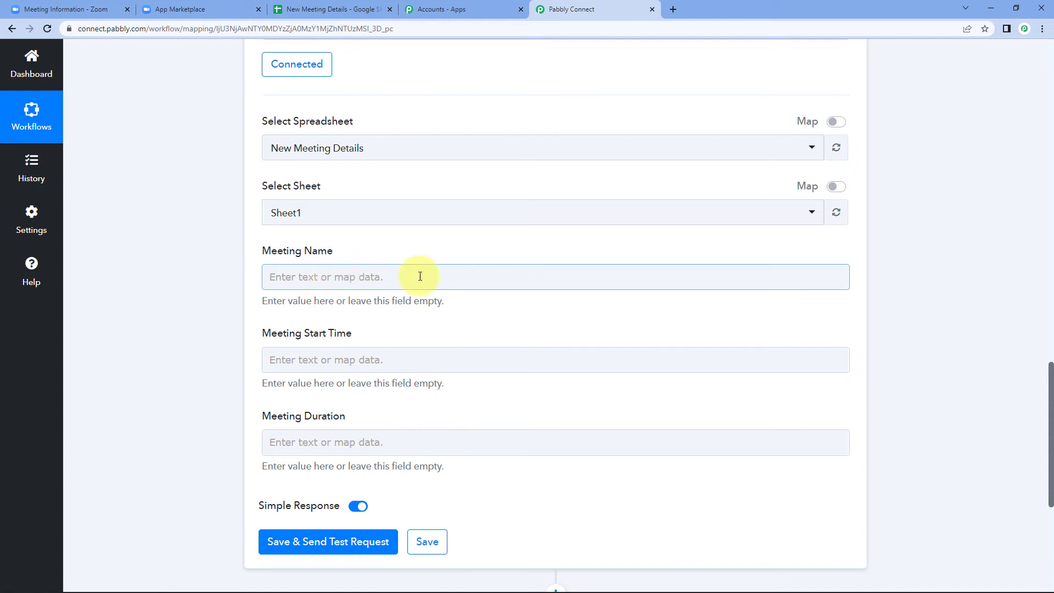
- Review the captured Zoom values: topic Developers Conference, start time, and duration 60
{"action": "scroll", "coordinate": [389, 279], "scroll_direction": "up", "scroll_amount": 12}
{"action": "scroll", "coordinate": [562, 288], "scroll_direction": "up", "scroll_amount": 2}
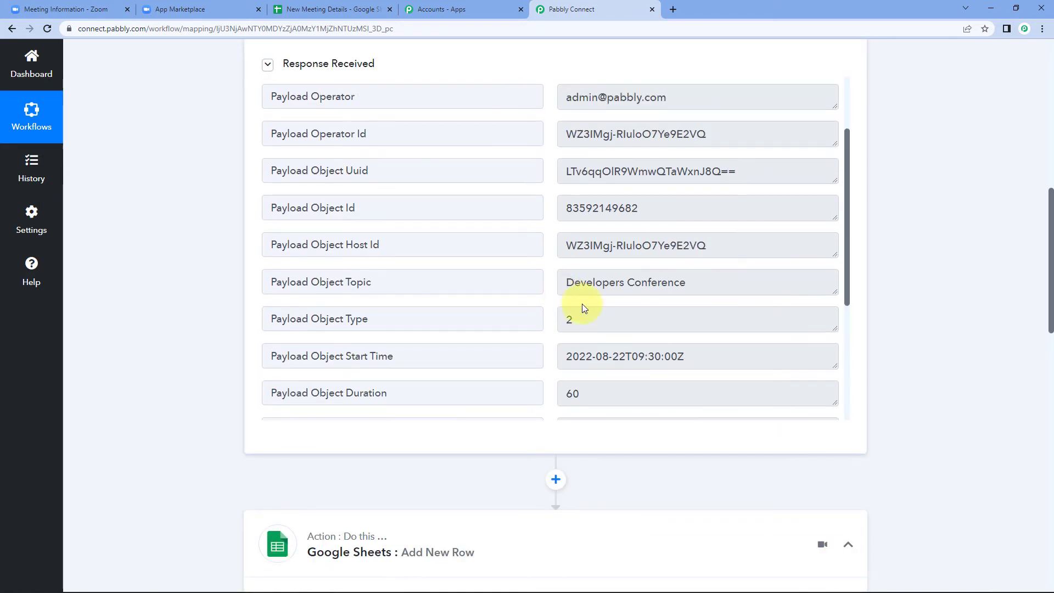
{"action": "scroll", "coordinate": [598, 324], "scroll_direction": "down", "scroll_amount": 1}
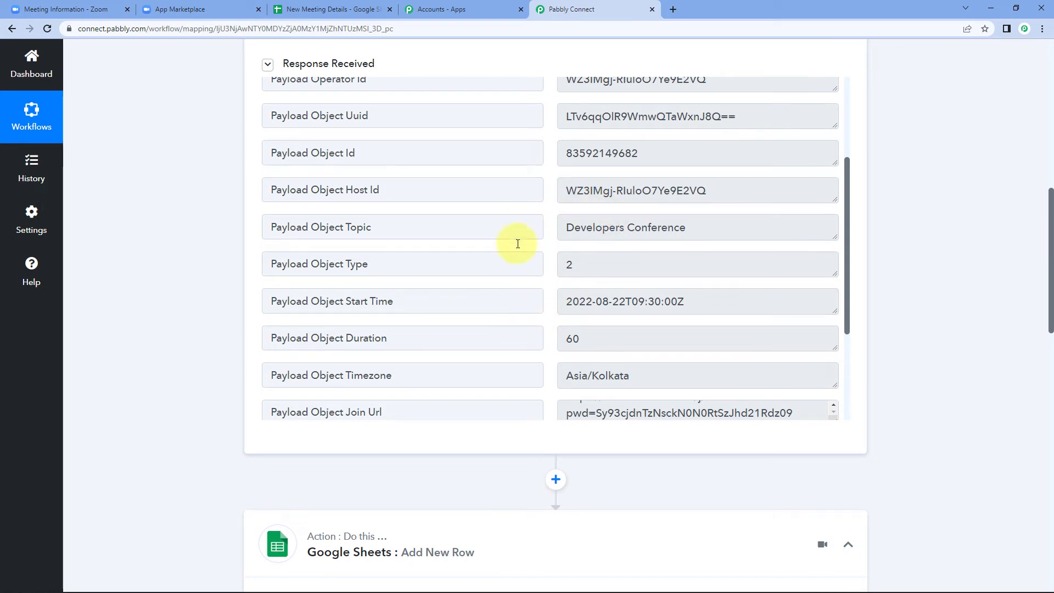
{"action": "left_click_drag", "start_coordinate": [694, 228], "coordinate": [548, 233]}
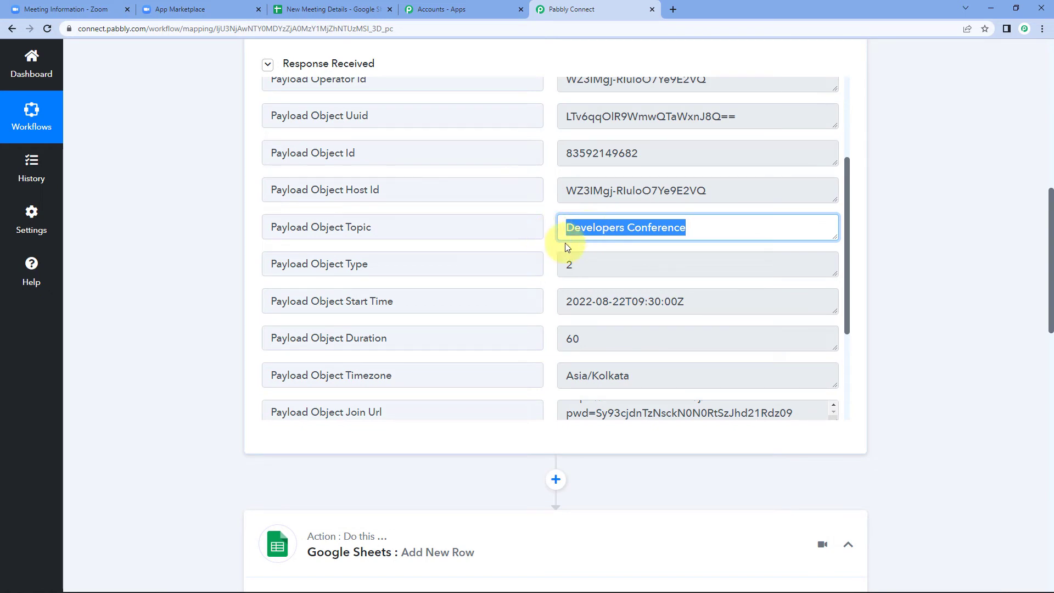
{"action": "left_click_drag", "start_coordinate": [706, 302], "coordinate": [532, 308]}
{"action": "left_click_drag", "start_coordinate": [595, 337], "coordinate": [545, 282]}
{"action": "left_click", "coordinate": [553, 291]}
{"action": "scroll", "coordinate": [151, 377], "scroll_direction": "down", "scroll_amount": 14}
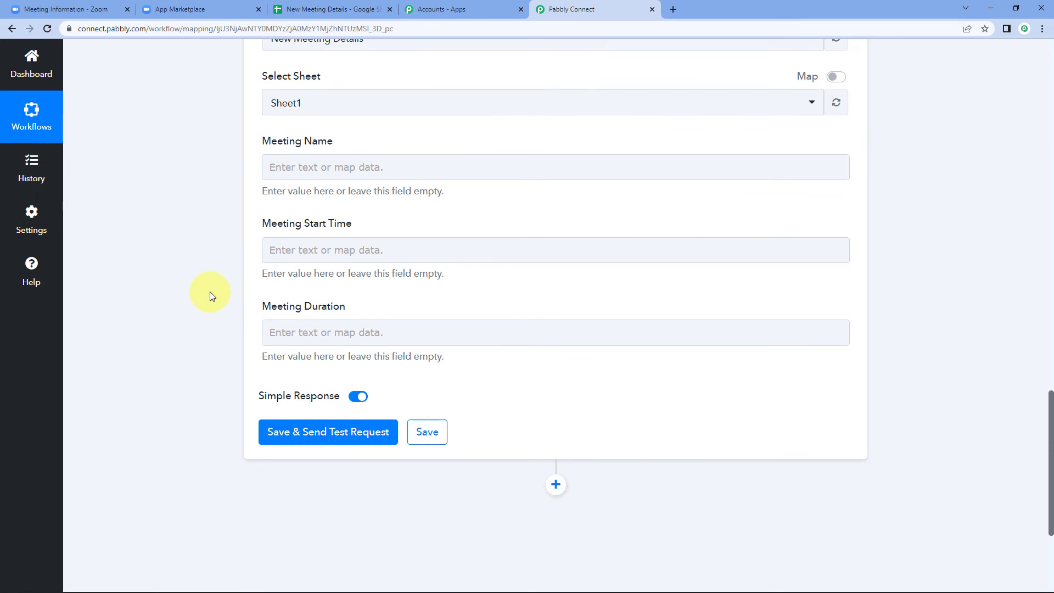
- Map Meeting Name to the Zoom Payload Object Topic
{"action": "left_click", "coordinate": [280, 165]}
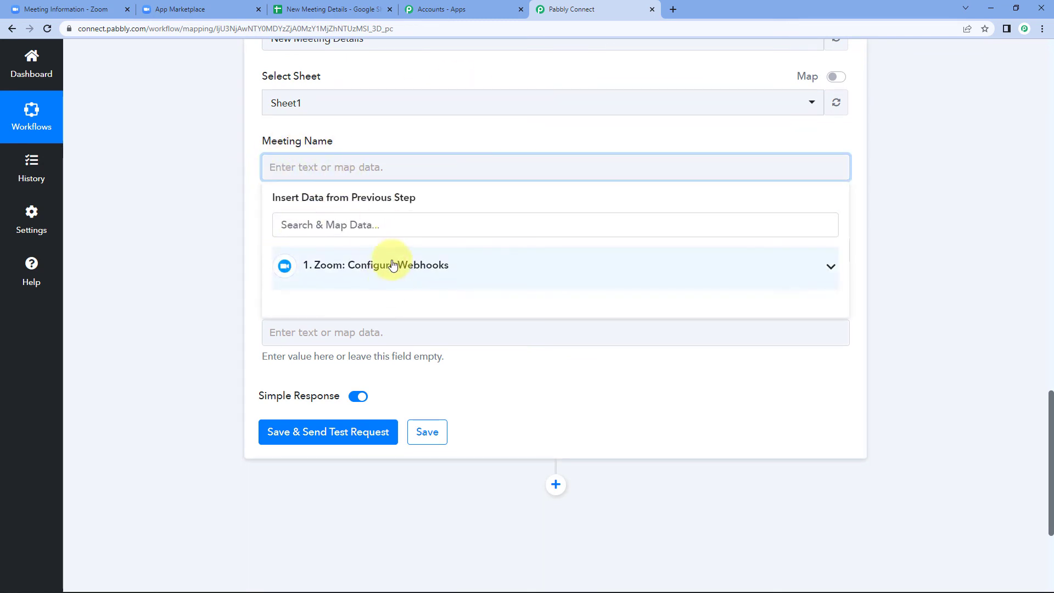
{"action": "left_click", "coordinate": [350, 258]}
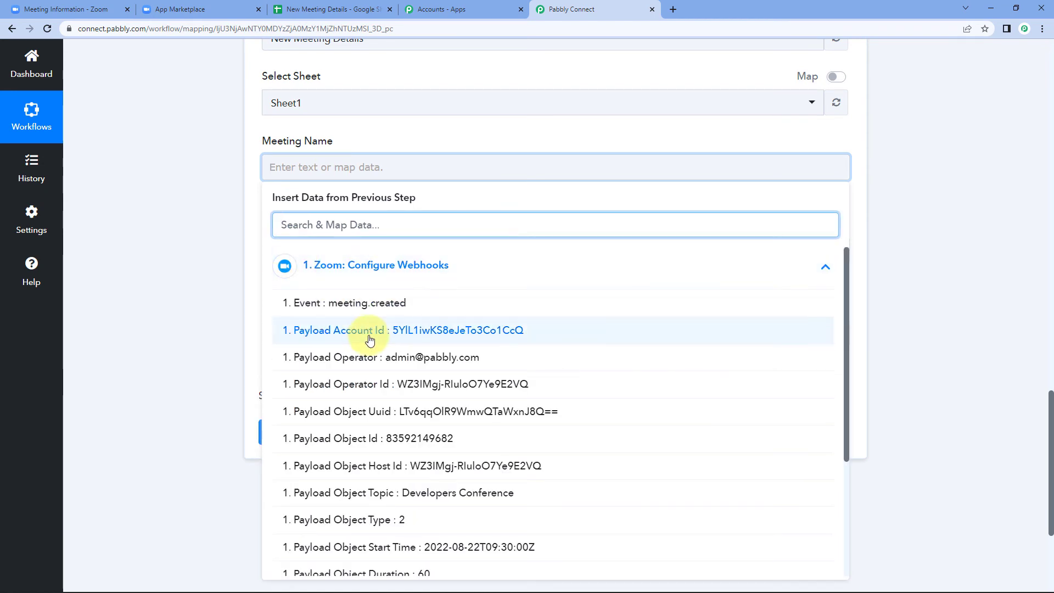
{"action": "scroll", "coordinate": [371, 348], "scroll_direction": "down", "scroll_amount": 2}
{"action": "left_click", "coordinate": [400, 383]}
{"action": "left_click", "coordinate": [181, 213]}
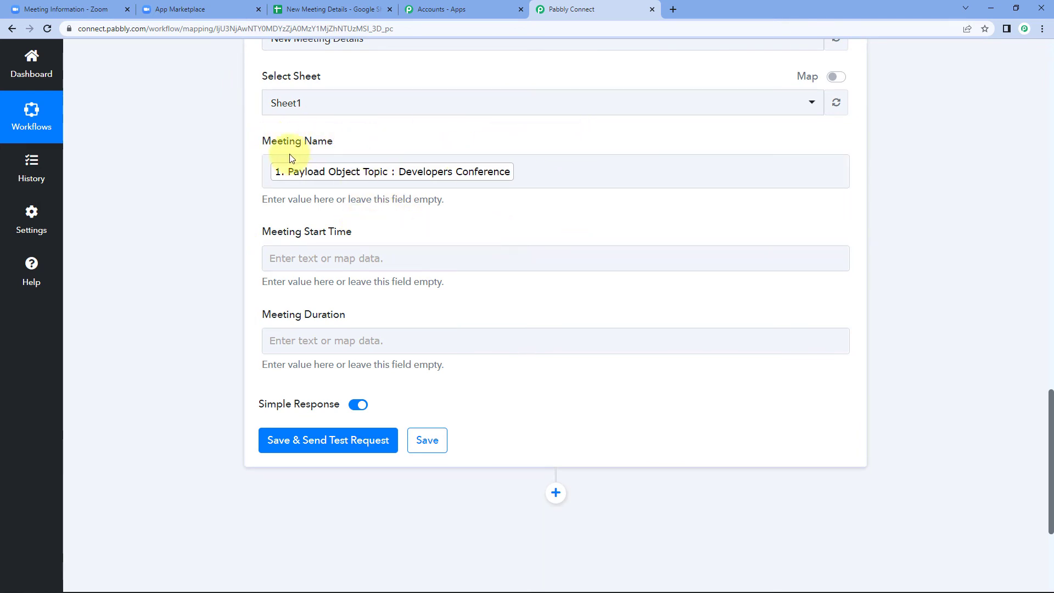
- Map Meeting Start Time to the Zoom Payload Object Start Time
{"action": "left_click", "coordinate": [319, 250]}
{"action": "left_click", "coordinate": [326, 355]}
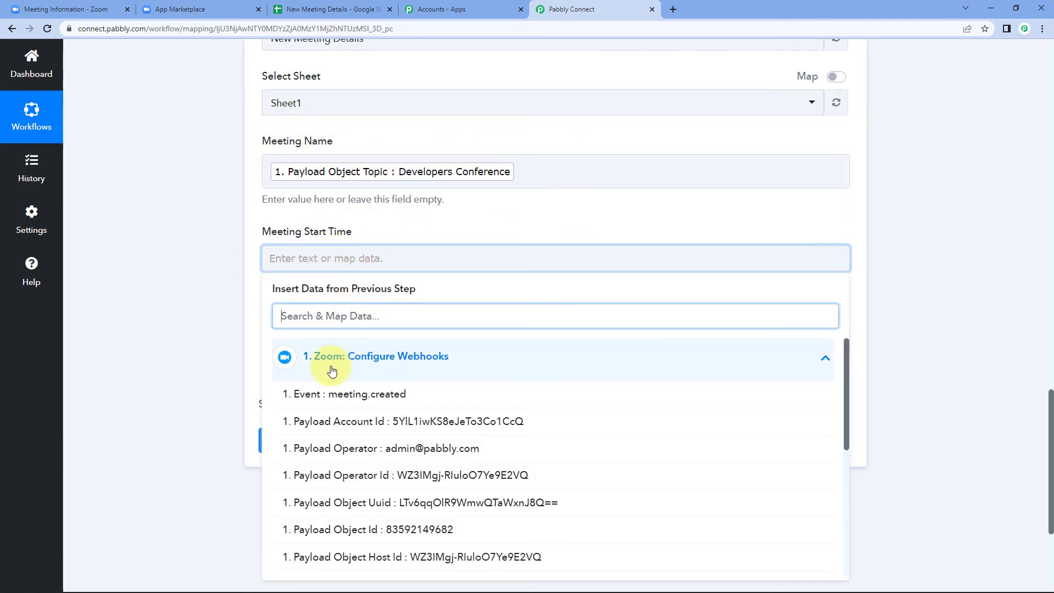
{"action": "scroll", "coordinate": [351, 445], "scroll_direction": "down", "scroll_amount": 3}
{"action": "scroll", "coordinate": [354, 446], "scroll_direction": "down", "scroll_amount": 1}
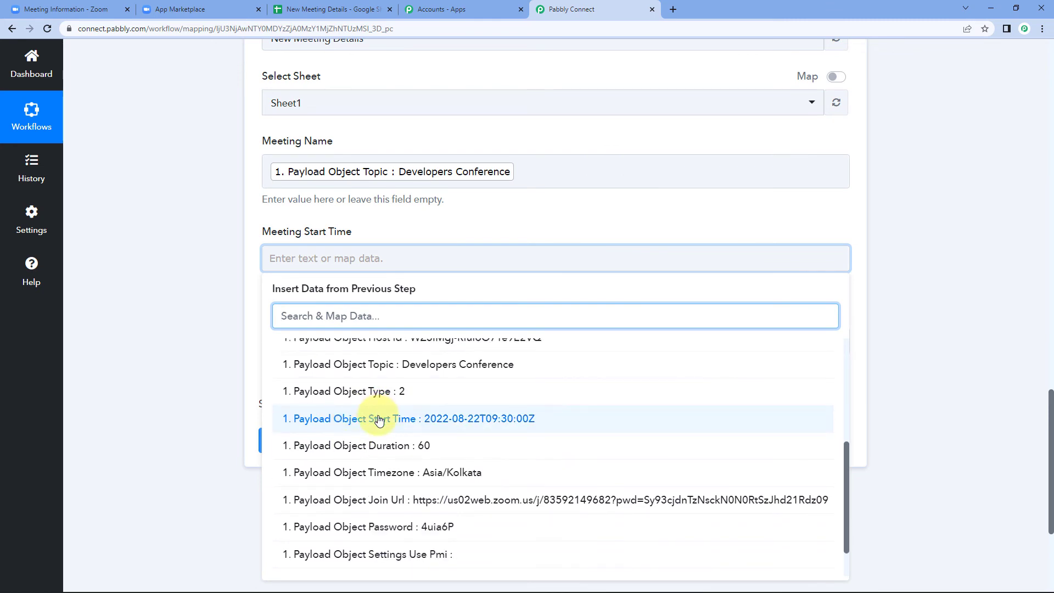
{"action": "left_click", "coordinate": [376, 417]}
{"action": "left_click", "coordinate": [226, 329]}
- Map Meeting Duration to the Zoom Payload Object Duration
{"action": "scroll", "coordinate": [226, 329], "scroll_direction": "down", "scroll_amount": 2}
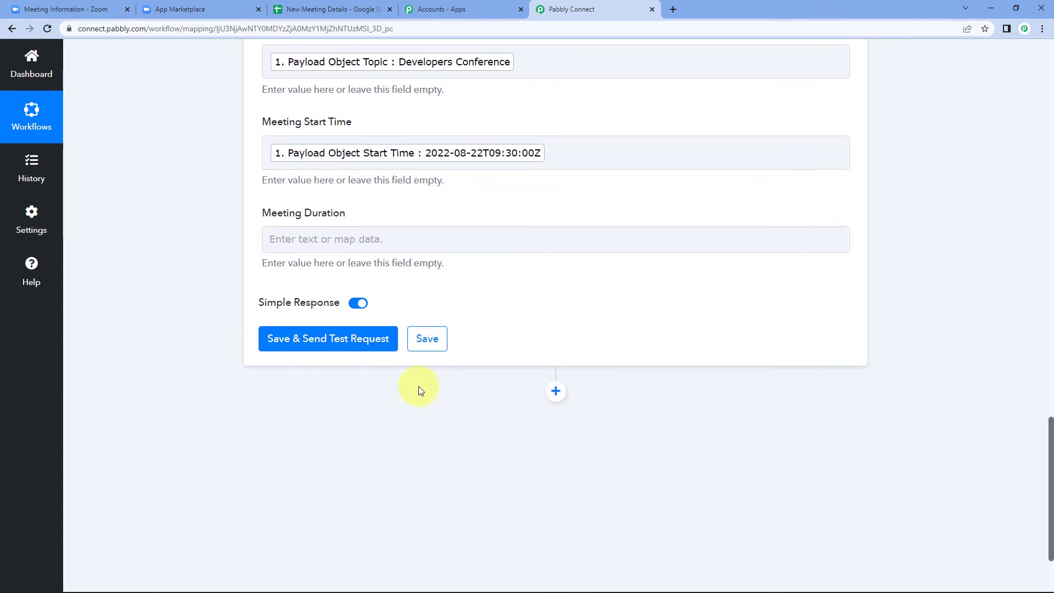
{"action": "left_click", "coordinate": [312, 246]}
{"action": "left_click", "coordinate": [353, 337]}
{"action": "scroll", "coordinate": [353, 428], "scroll_direction": "down", "scroll_amount": 4}
{"action": "left_click", "coordinate": [369, 432]}
{"action": "left_click", "coordinate": [160, 346]}
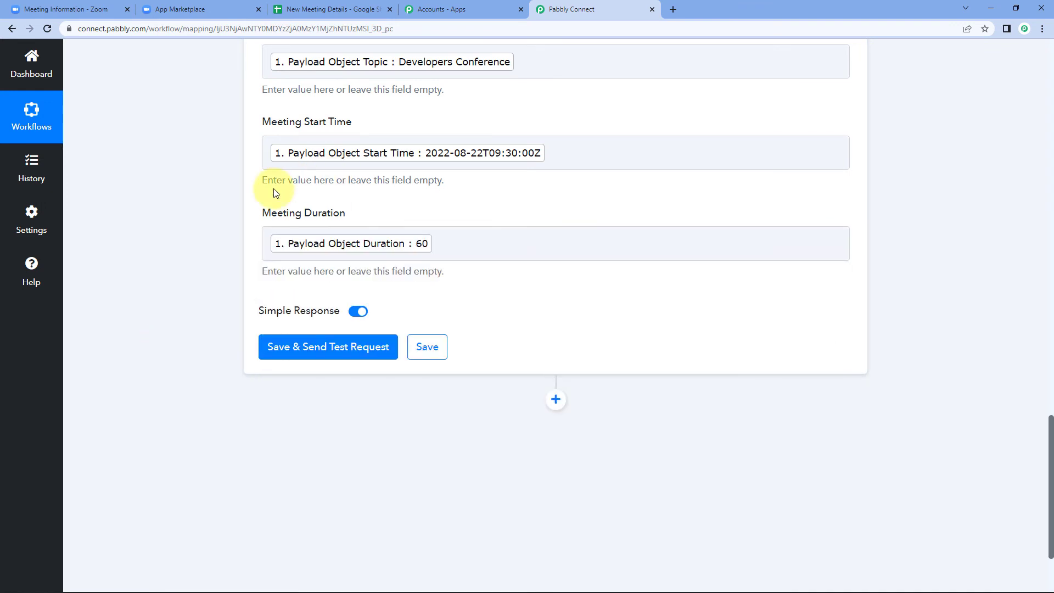
{"action": "scroll", "coordinate": [275, 177], "scroll_direction": "up", "scroll_amount": 2}
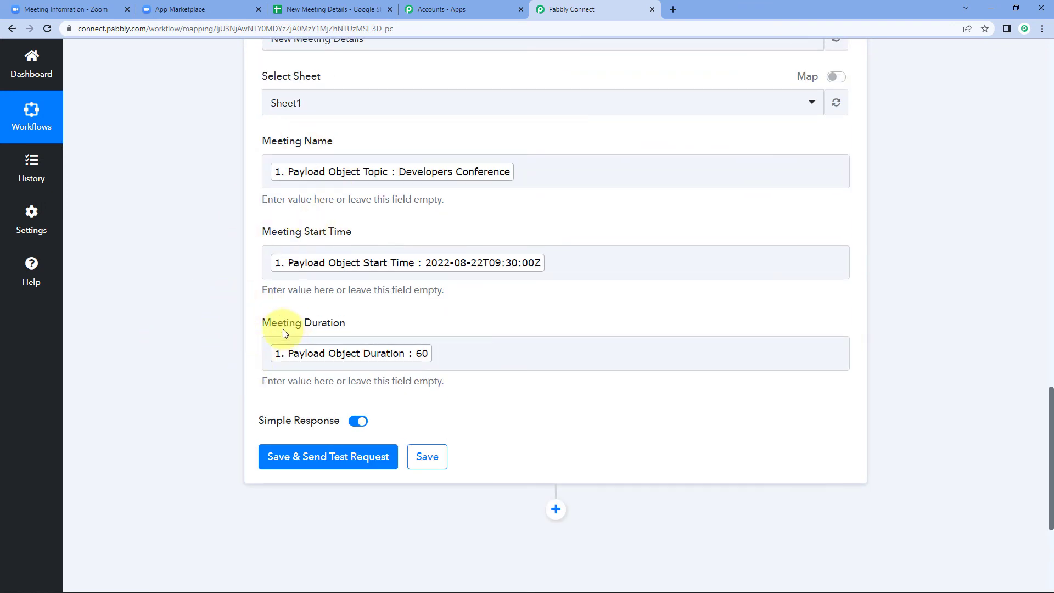
- Save and send a test row, then view the added Developers Conference row in New Meeting Details
{"action": "left_click", "coordinate": [332, 456]}
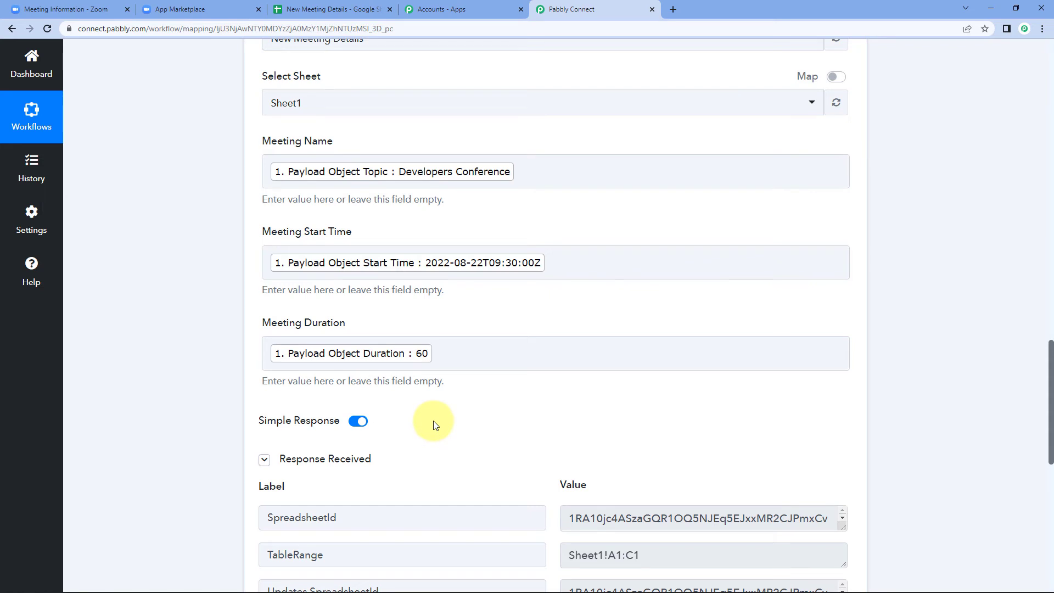
{"action": "scroll", "coordinate": [428, 395], "scroll_direction": "down", "scroll_amount": 2}
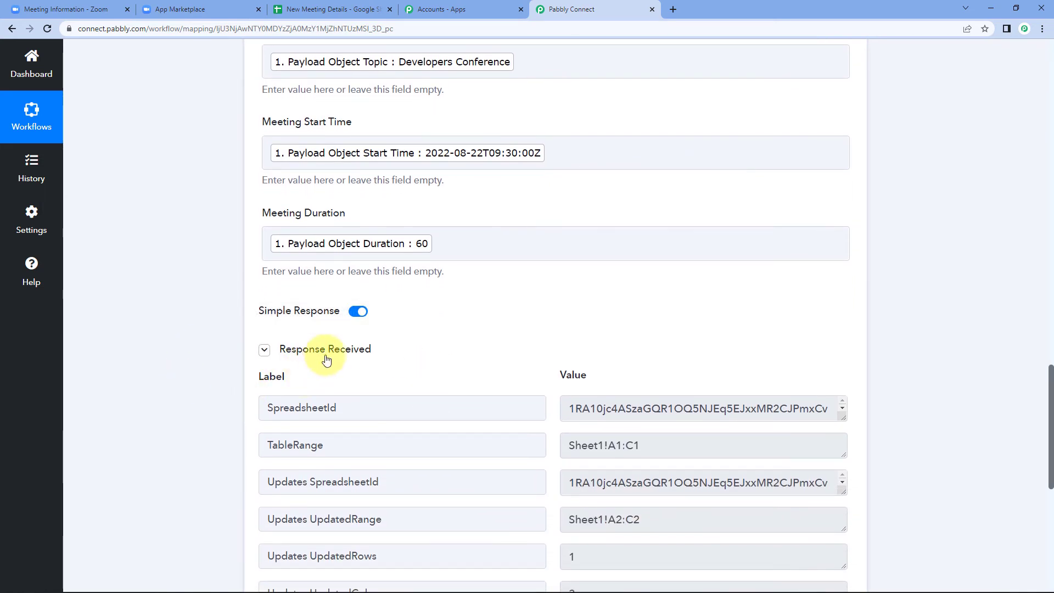
{"action": "scroll", "coordinate": [540, 343], "scroll_direction": "down", "scroll_amount": 1}
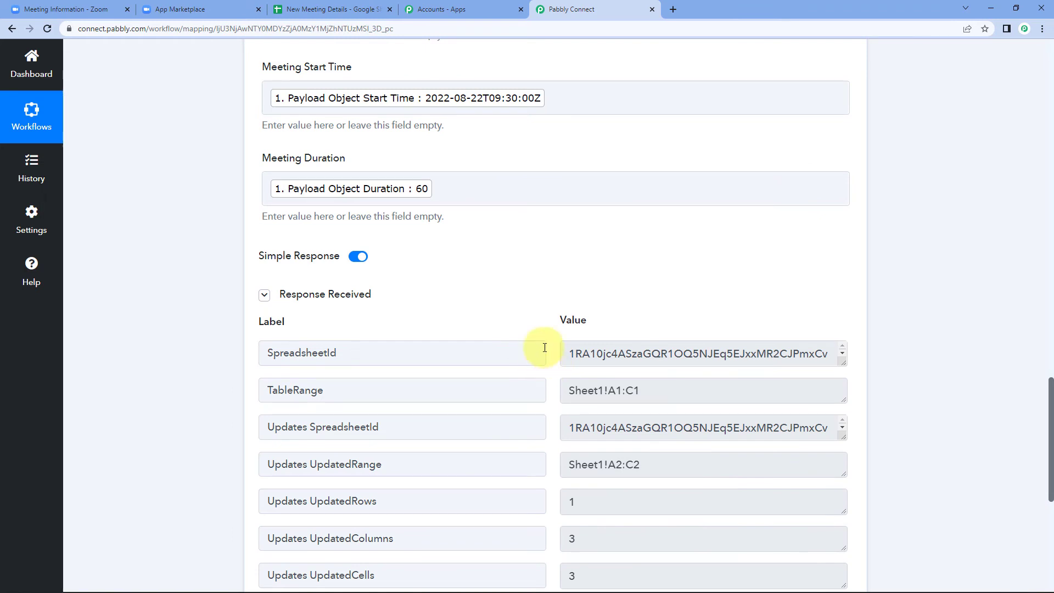
{"action": "scroll", "coordinate": [508, 269], "scroll_direction": "up", "scroll_amount": 4}
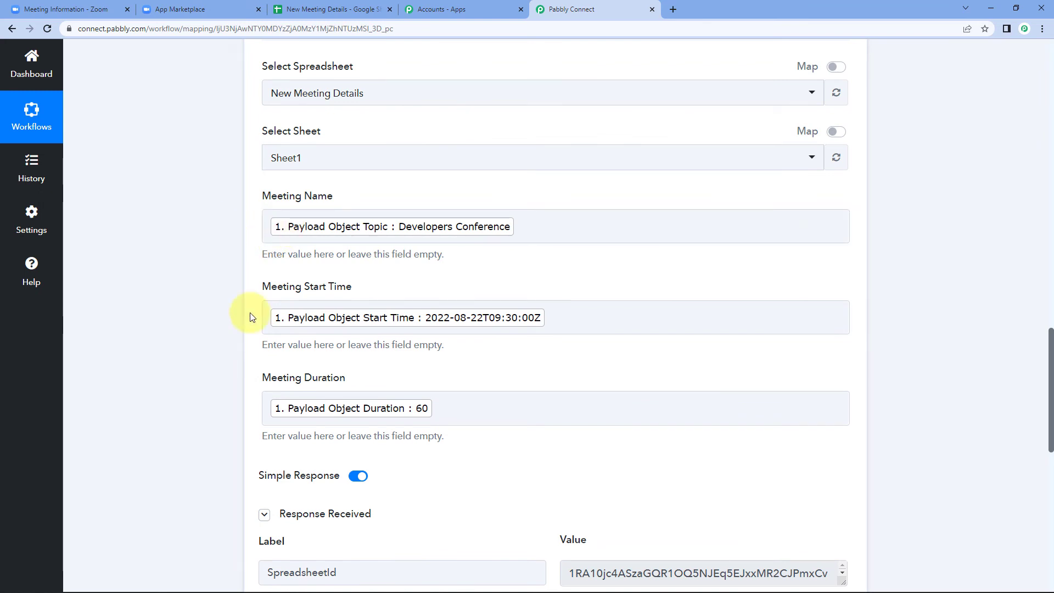
{"action": "scroll", "coordinate": [584, 292], "scroll_direction": "up", "scroll_amount": 13}
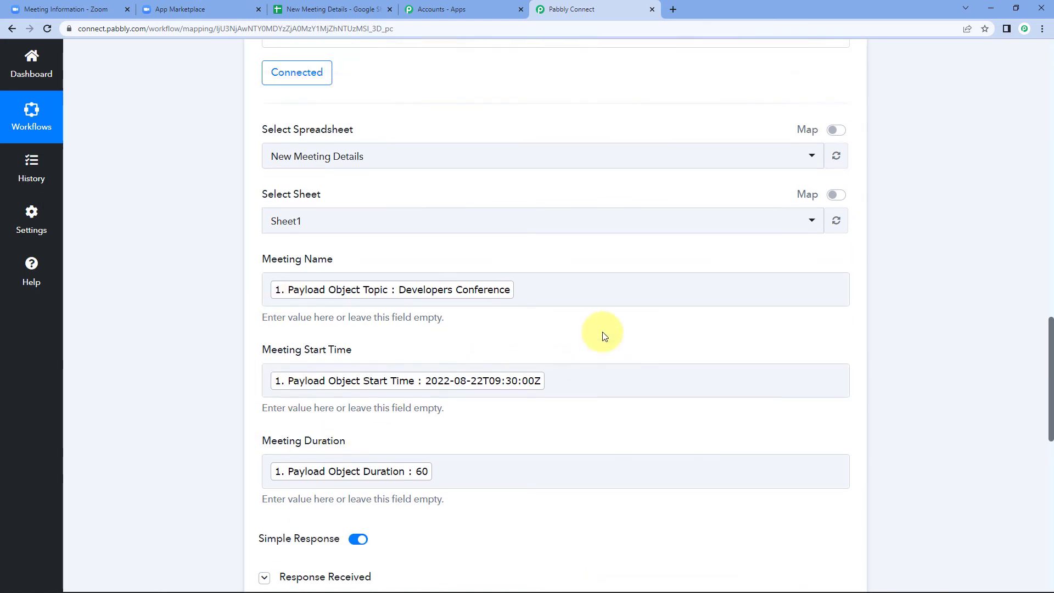
{"action": "scroll", "coordinate": [532, 252], "scroll_direction": "up", "scroll_amount": 3}
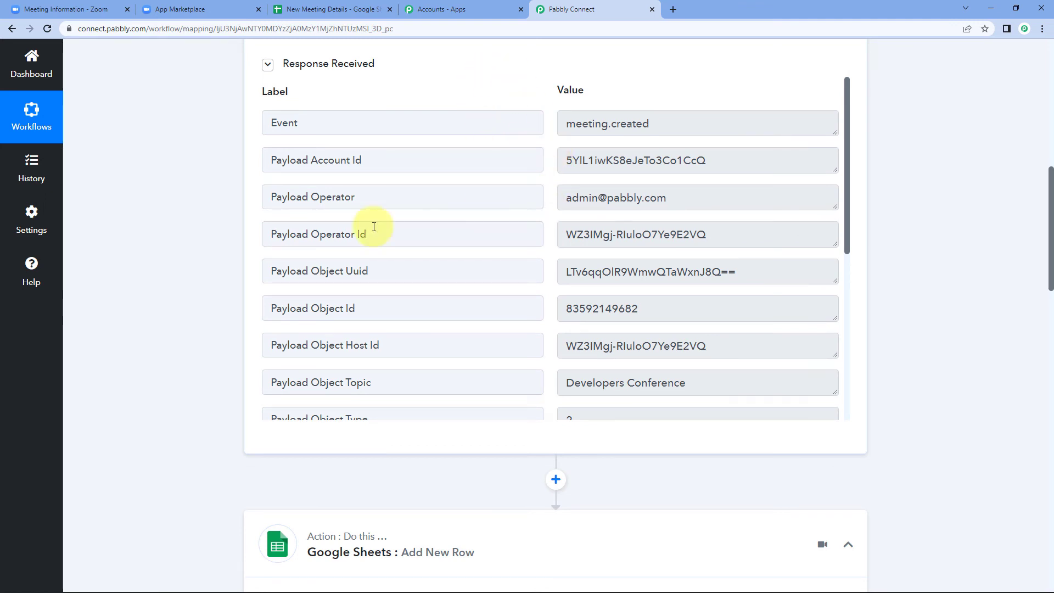
{"action": "left_click", "coordinate": [275, 7]}
{"action": "left_click", "coordinate": [94, 181]}
- Remove bold formatting from row 2 with Ctrl+B
{"action": "left_click", "coordinate": [6, 164]}
{"action": "key", "text": "ctrl+b"}
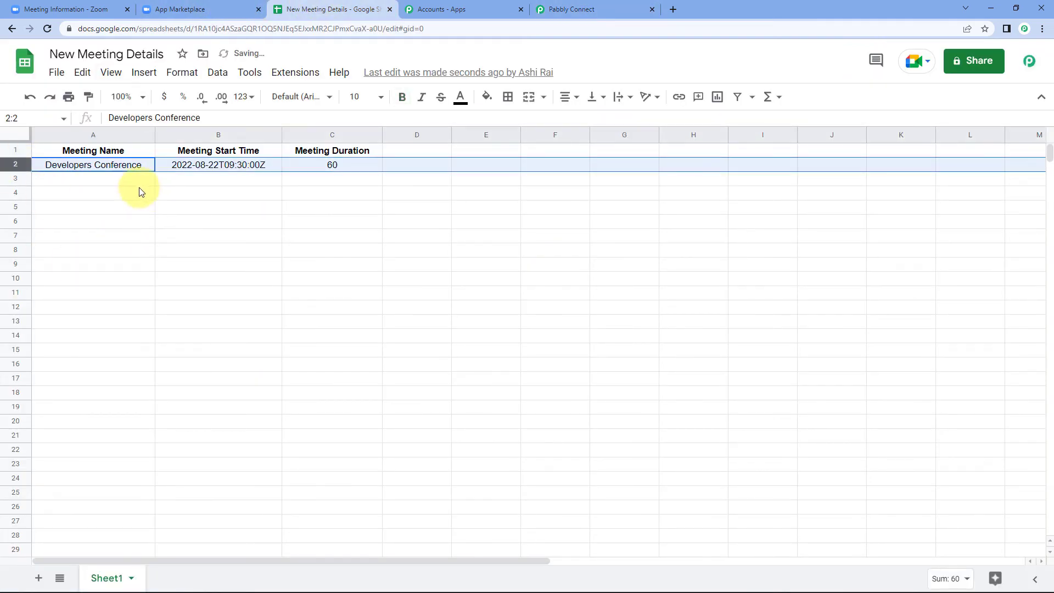
{"action": "left_click", "coordinate": [126, 167]}
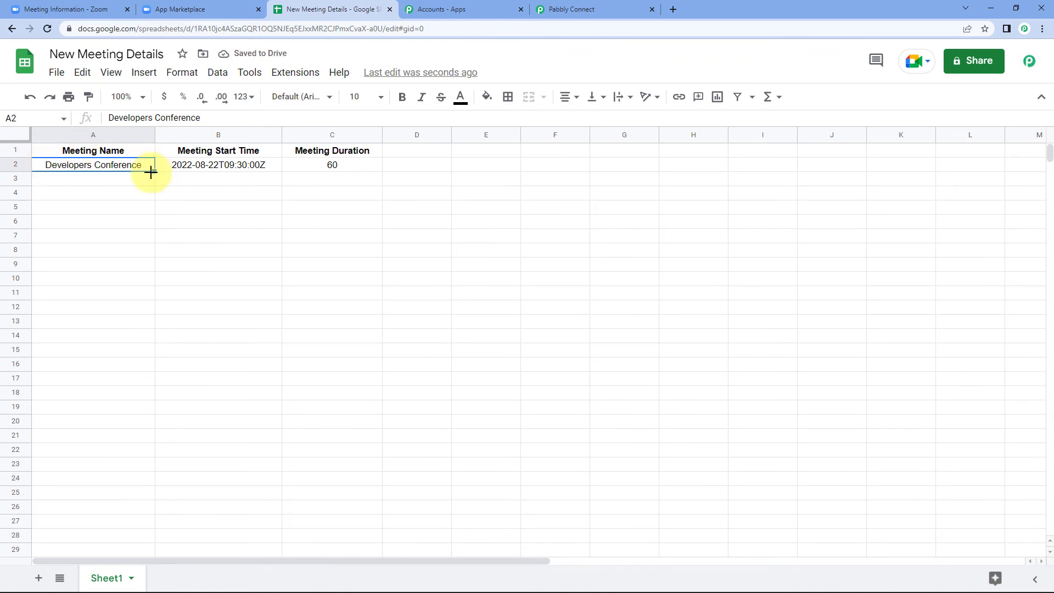
- Compare the row's start time (B2) and duration (C2) with the Zoom meeting, then return to Pabbly Connect
{"action": "left_click", "coordinate": [107, 8]}
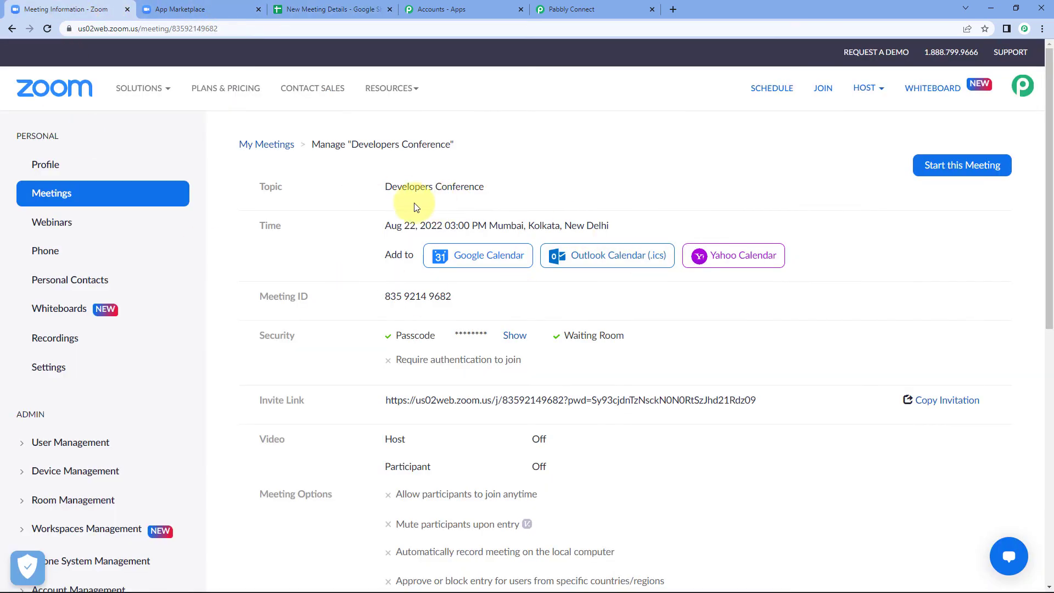
{"action": "left_click", "coordinate": [365, 9]}
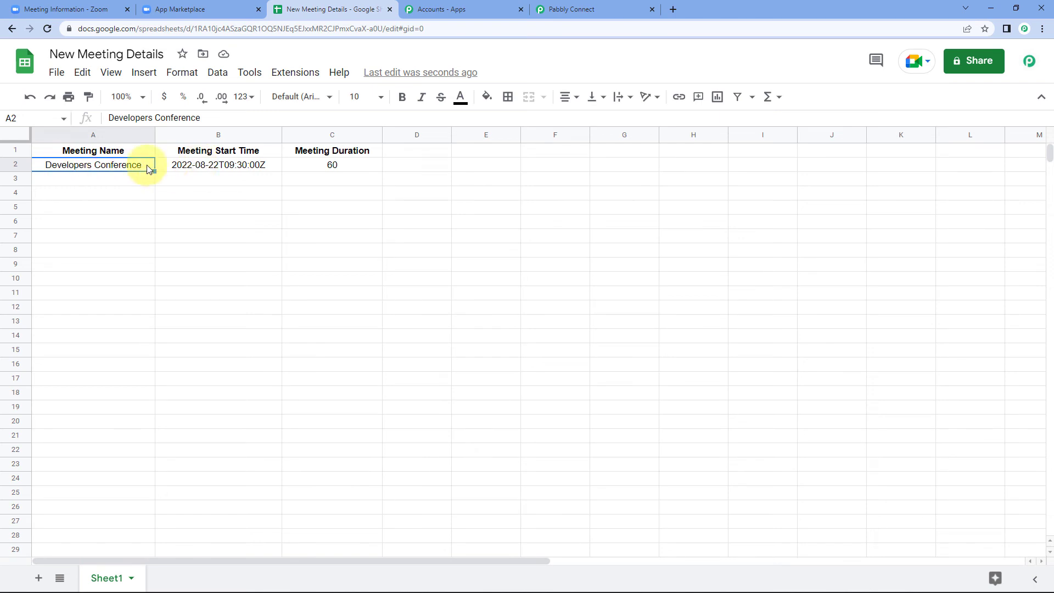
{"action": "left_click", "coordinate": [239, 171]}
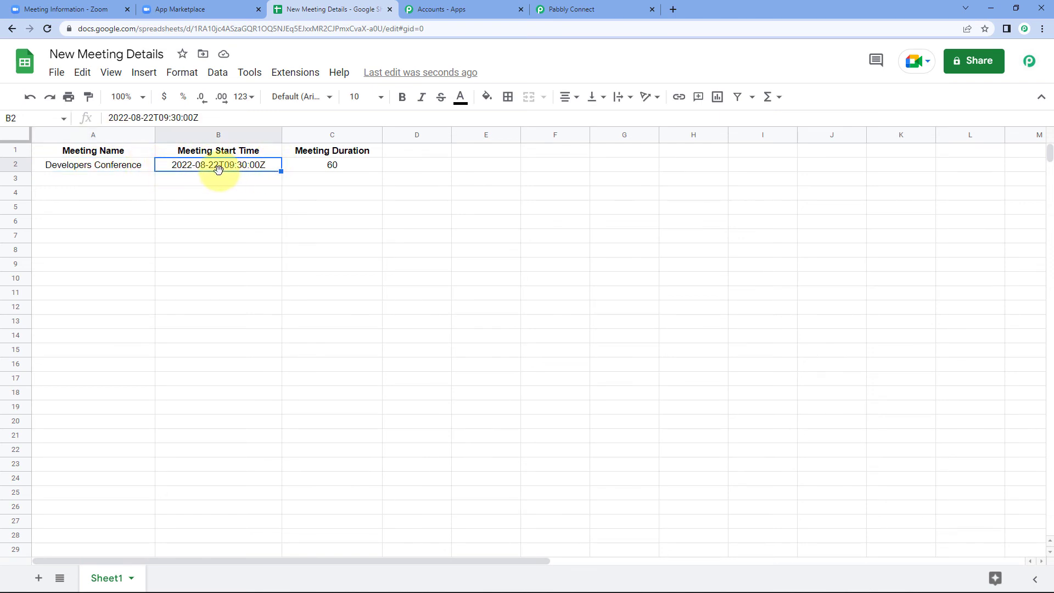
{"action": "left_click", "coordinate": [352, 165]}
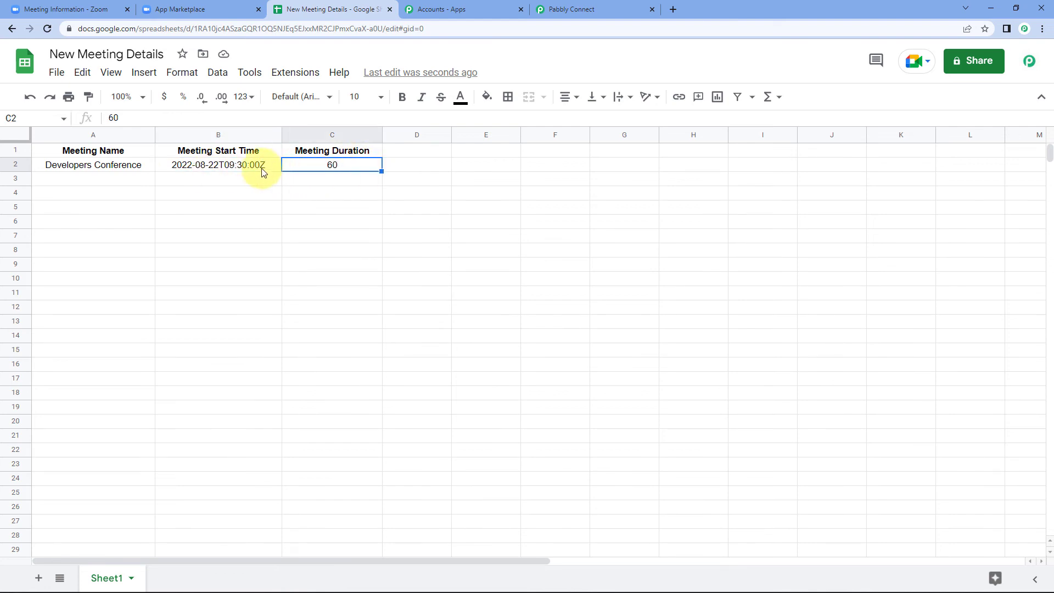
{"action": "left_click", "coordinate": [247, 169]}
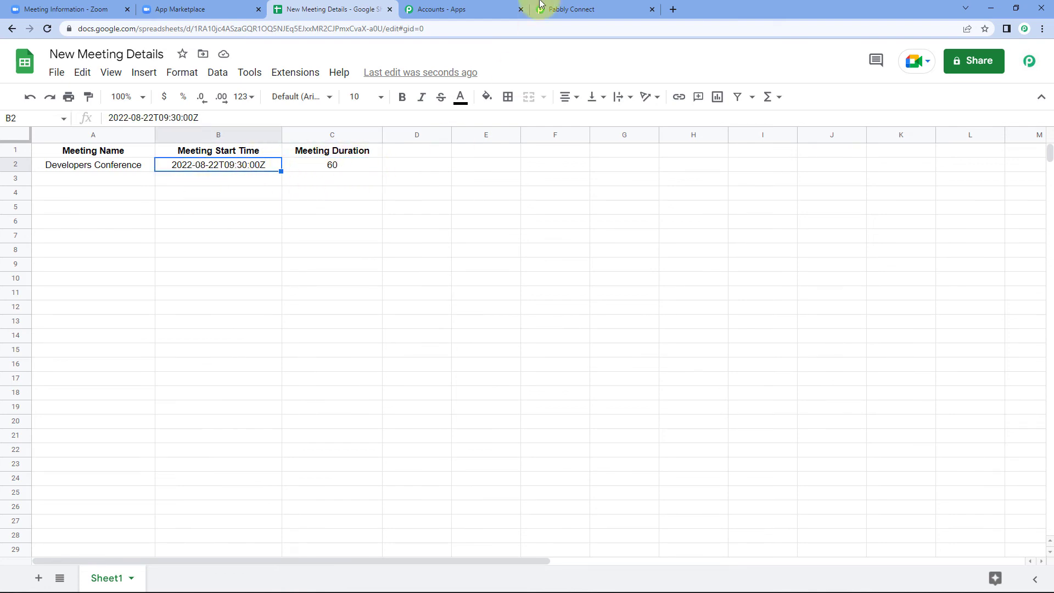
{"action": "left_click", "coordinate": [572, 9]}
{"action": "scroll", "coordinate": [564, 325], "scroll_direction": "up", "scroll_amount": 1}
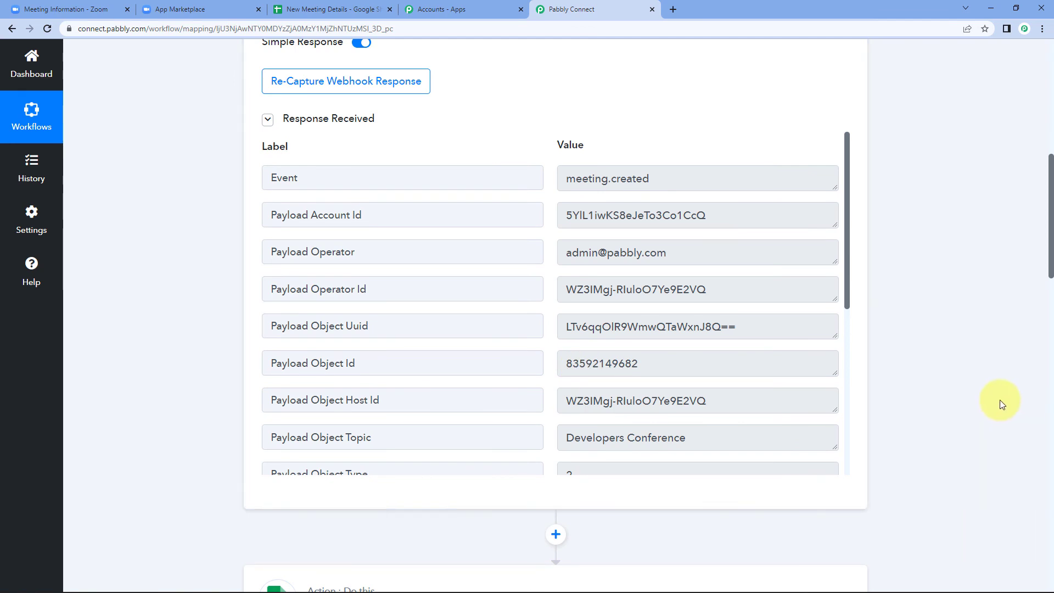
- Check the captured Payload Object Start Time against the spreadsheet's Developers Conference row
{"action": "scroll", "coordinate": [965, 405], "scroll_direction": "down", "scroll_amount": 2}
{"action": "scroll", "coordinate": [905, 330], "scroll_direction": "down", "scroll_amount": 2}
{"action": "scroll", "coordinate": [606, 270], "scroll_direction": "up", "scroll_amount": 1}
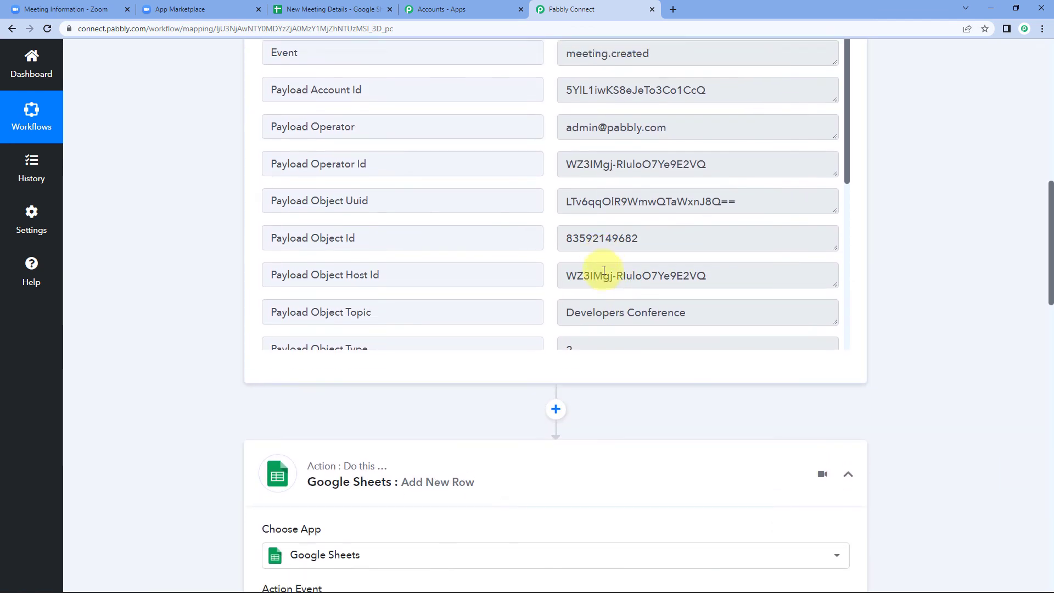
{"action": "scroll", "coordinate": [628, 207], "scroll_direction": "down", "scroll_amount": 3}
{"action": "left_click_drag", "start_coordinate": [701, 185], "coordinate": [553, 196]}
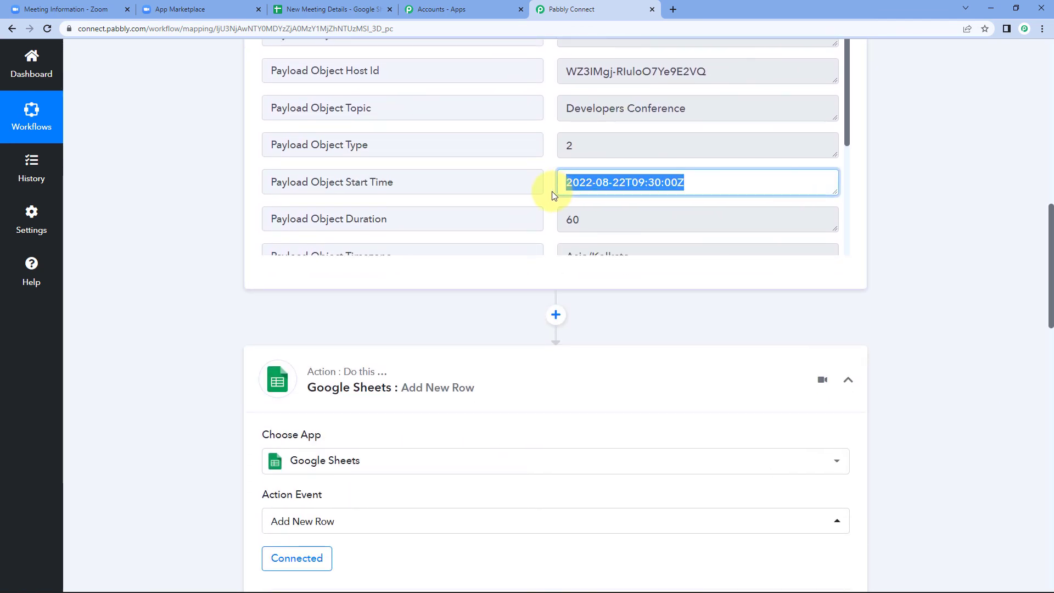
{"action": "left_click", "coordinate": [551, 190]}
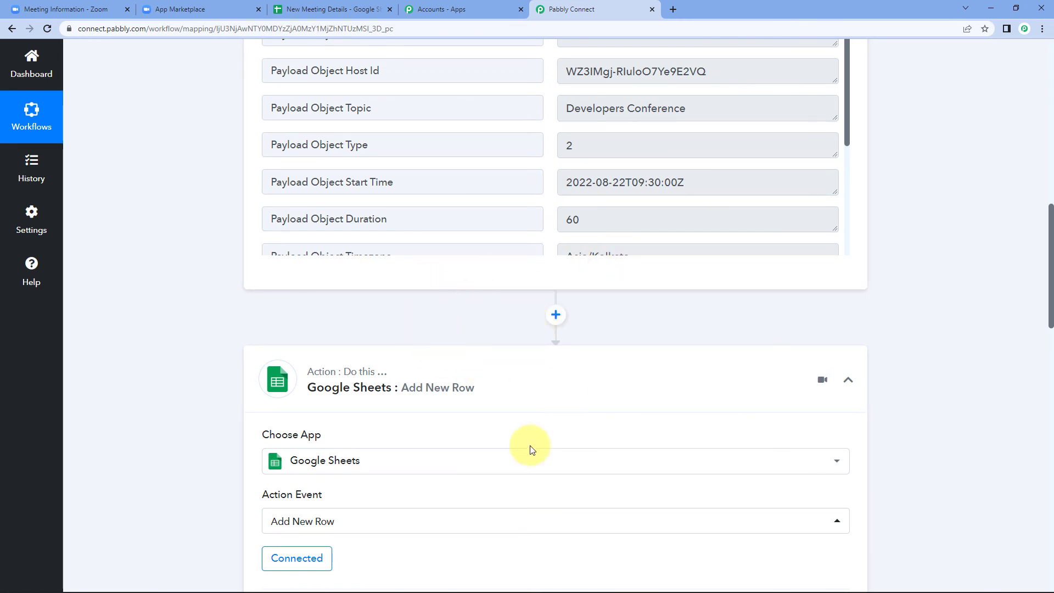
{"action": "left_click", "coordinate": [329, 10]}
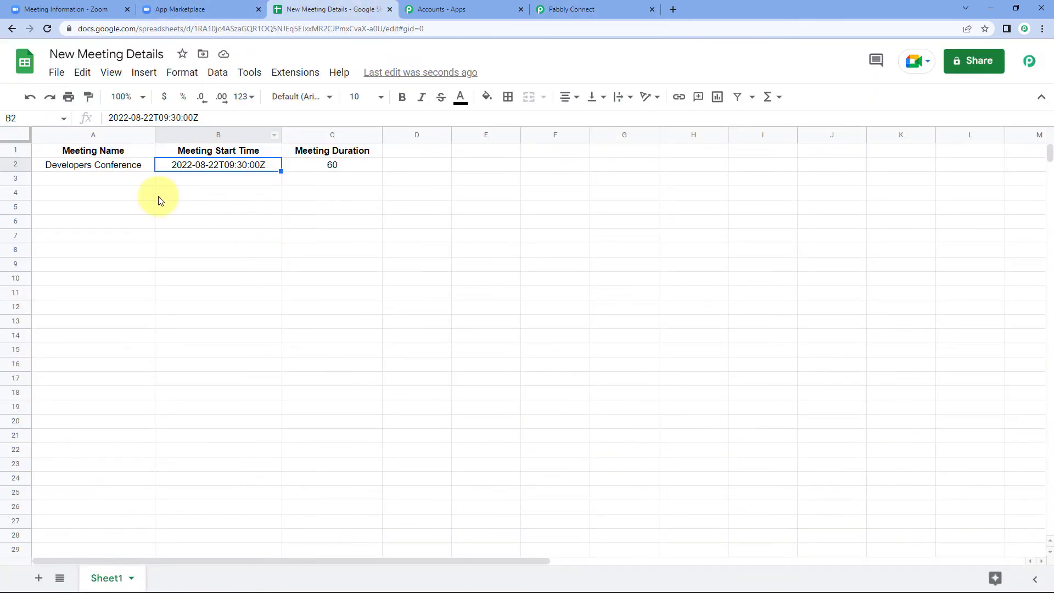
{"action": "left_click", "coordinate": [107, 171]}
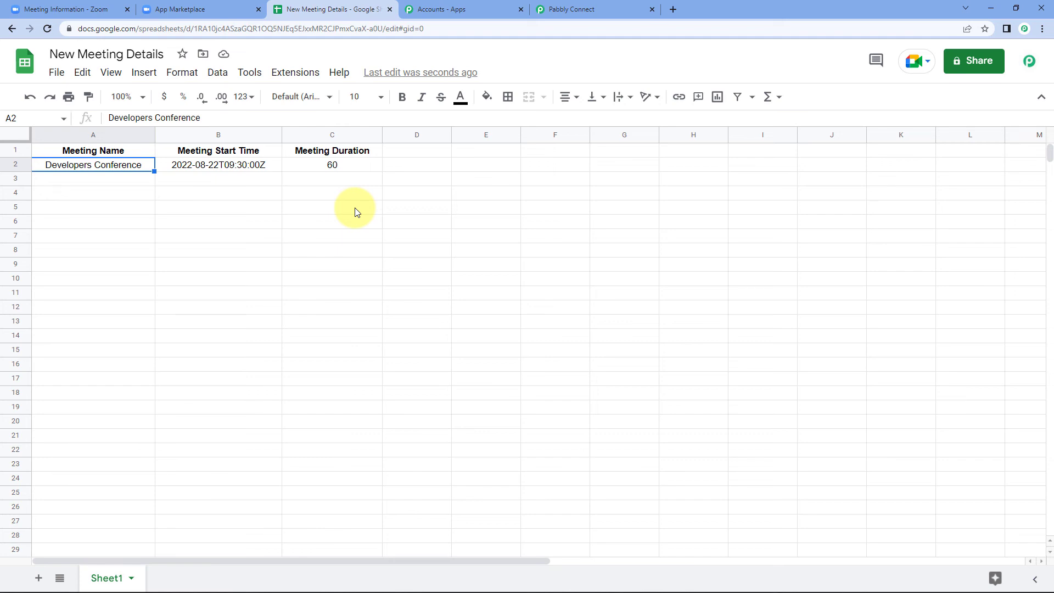
- Back in the workflow, collapse the Zoom trigger step to show both steps' overview
{"action": "left_click", "coordinate": [581, 10]}
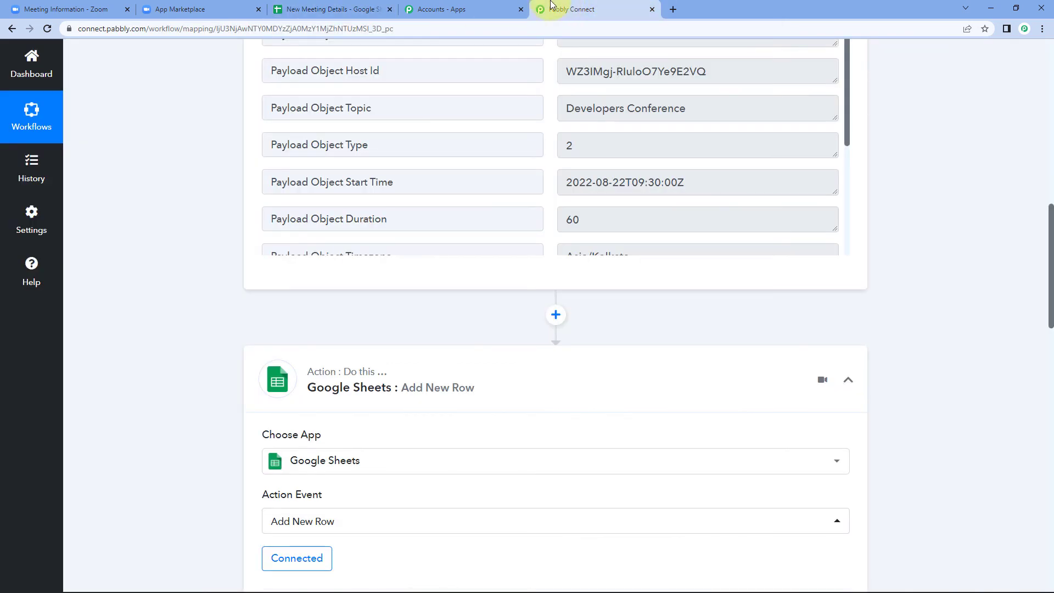
{"action": "scroll", "coordinate": [900, 348], "scroll_direction": "up", "scroll_amount": 10}
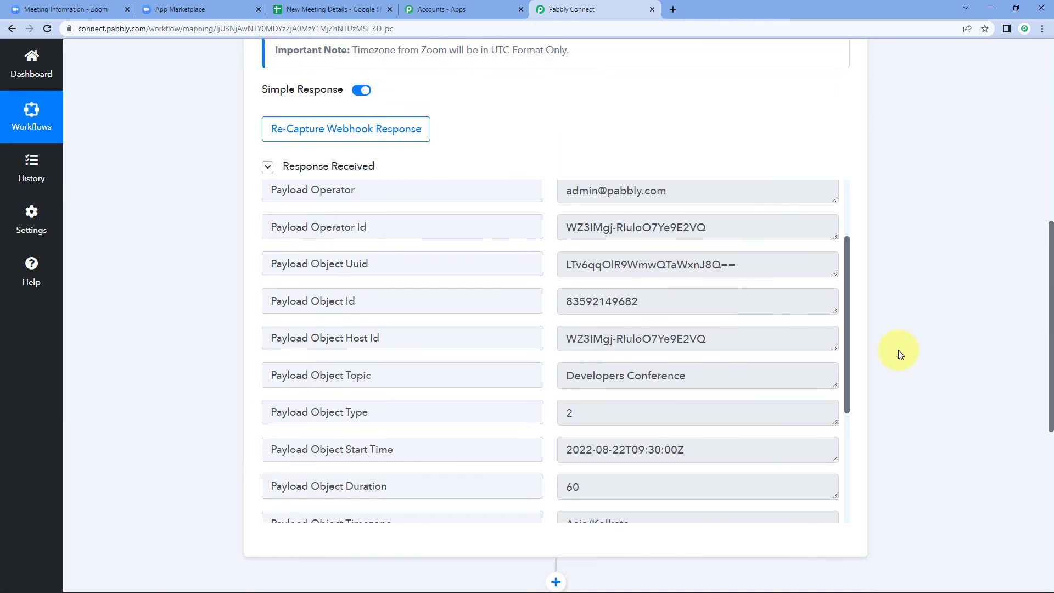
{"action": "scroll", "coordinate": [896, 350], "scroll_direction": "up", "scroll_amount": 1}
{"action": "left_click", "coordinate": [847, 233]}
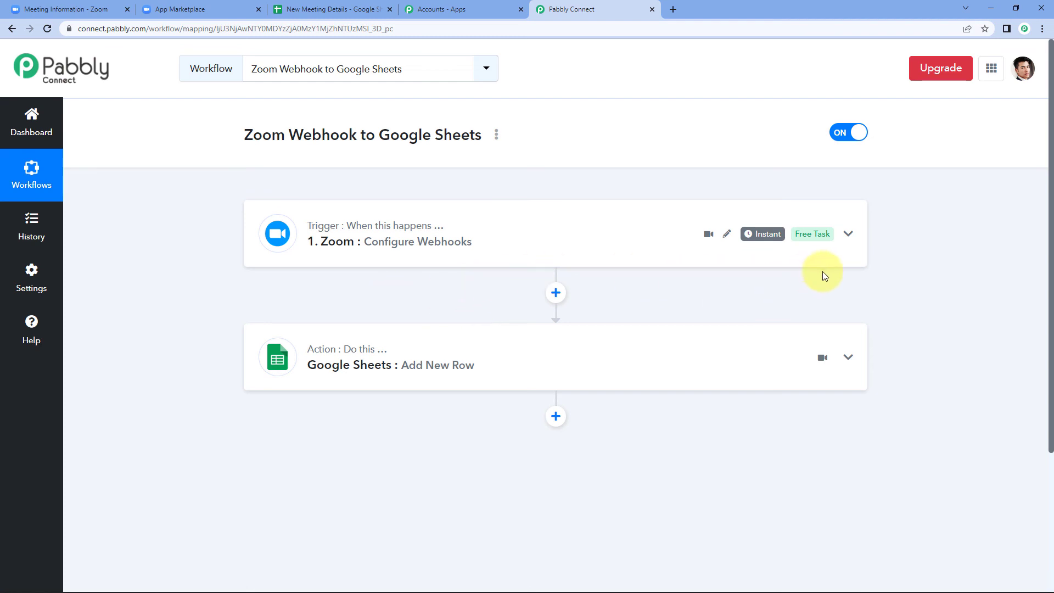
{"action": "left_click", "coordinate": [56, 4]}
{"action": "scroll", "coordinate": [110, 423], "scroll_direction": "down", "scroll_amount": 6}
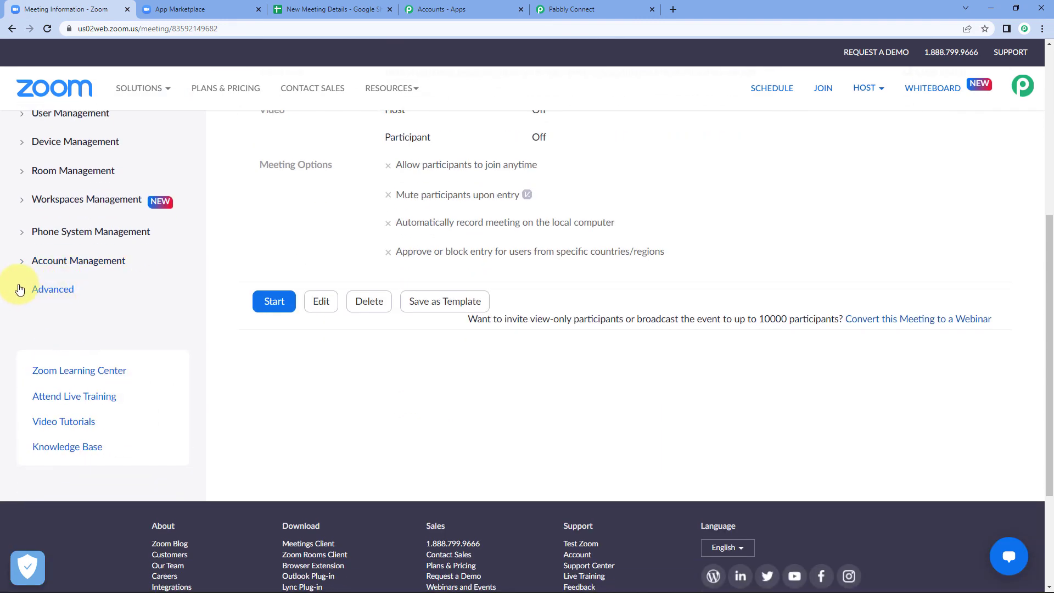
{"action": "left_click", "coordinate": [19, 289]}
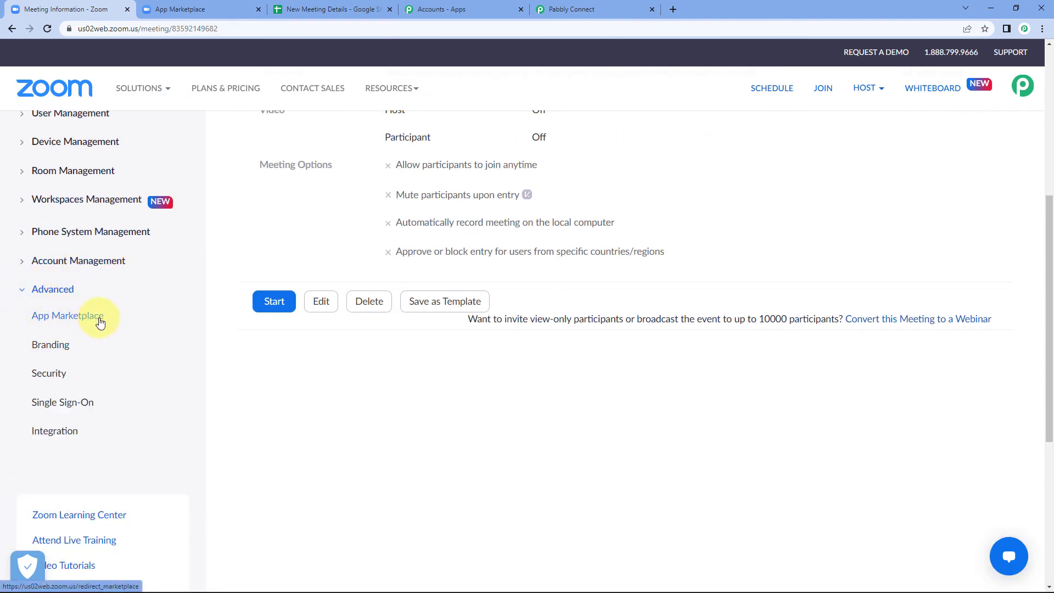
{"action": "left_click", "coordinate": [235, 4]}
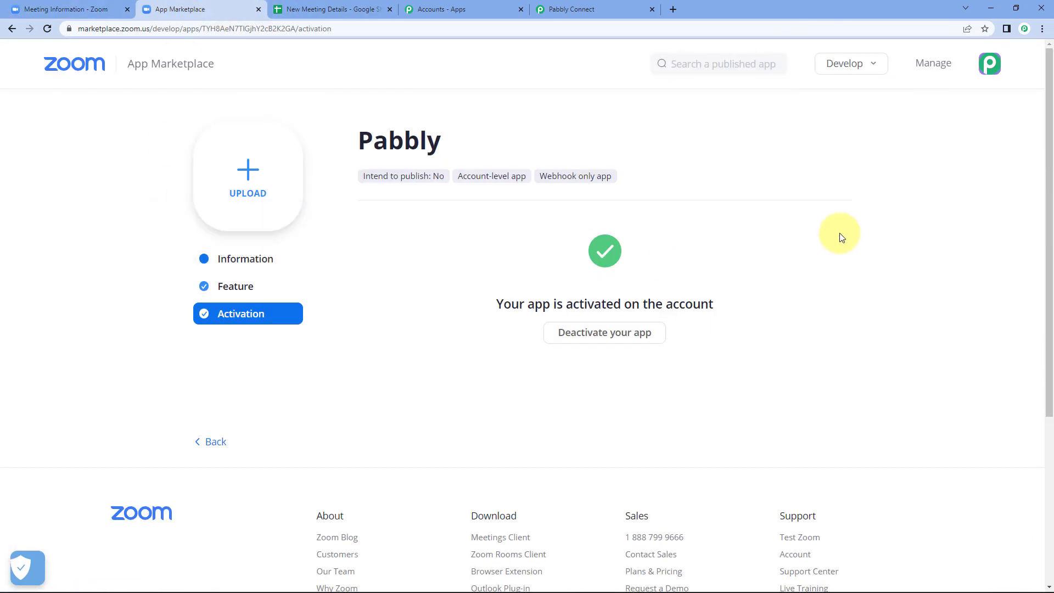
{"action": "left_click", "coordinate": [850, 66]}
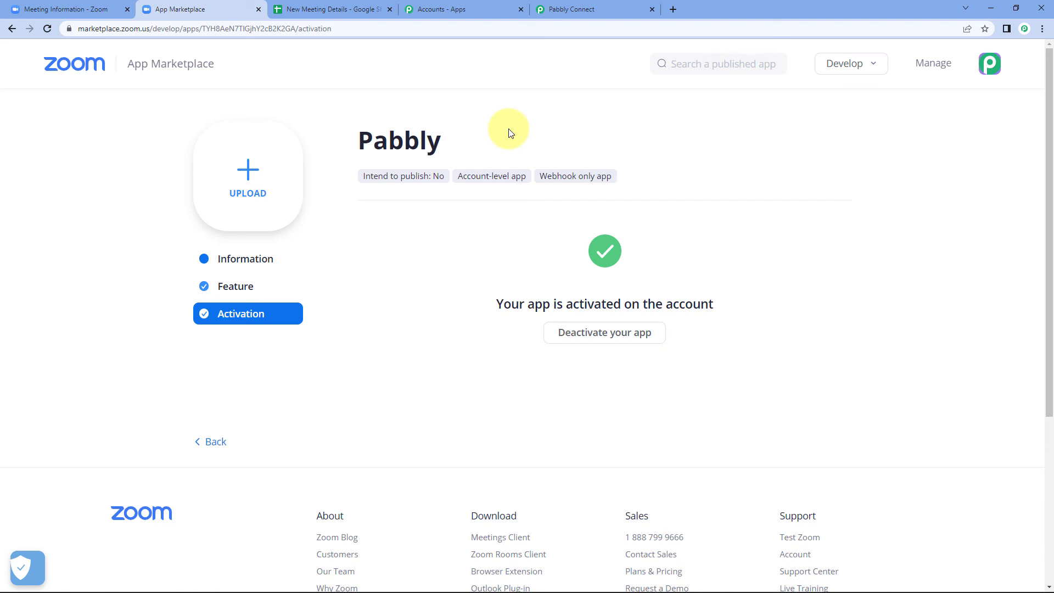
{"action": "left_click", "coordinate": [607, 8]}
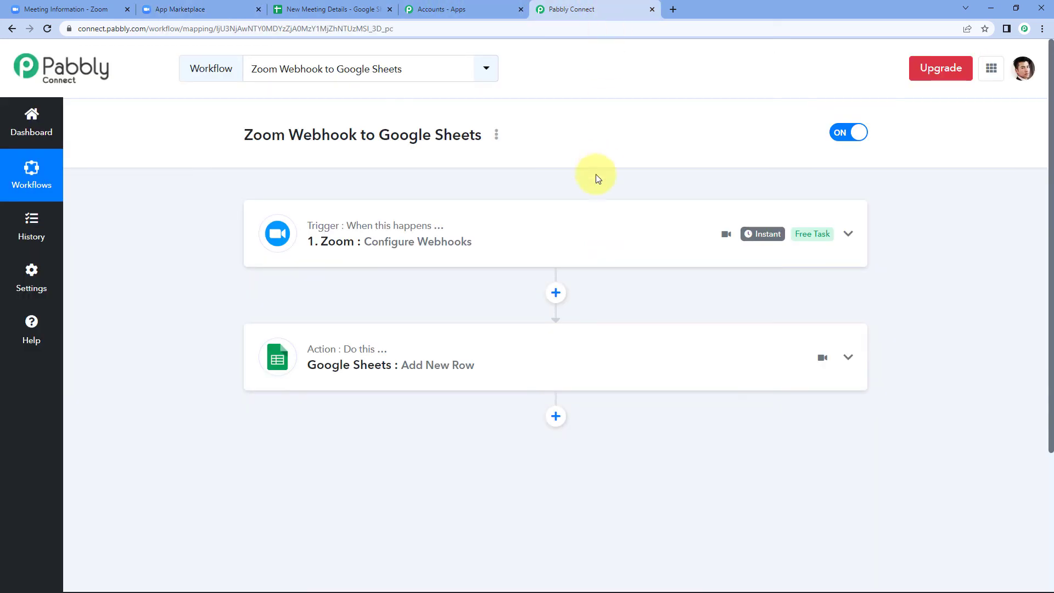
{"action": "left_click", "coordinate": [501, 243]}
{"action": "scroll", "coordinate": [163, 343], "scroll_direction": "down", "scroll_amount": 2}
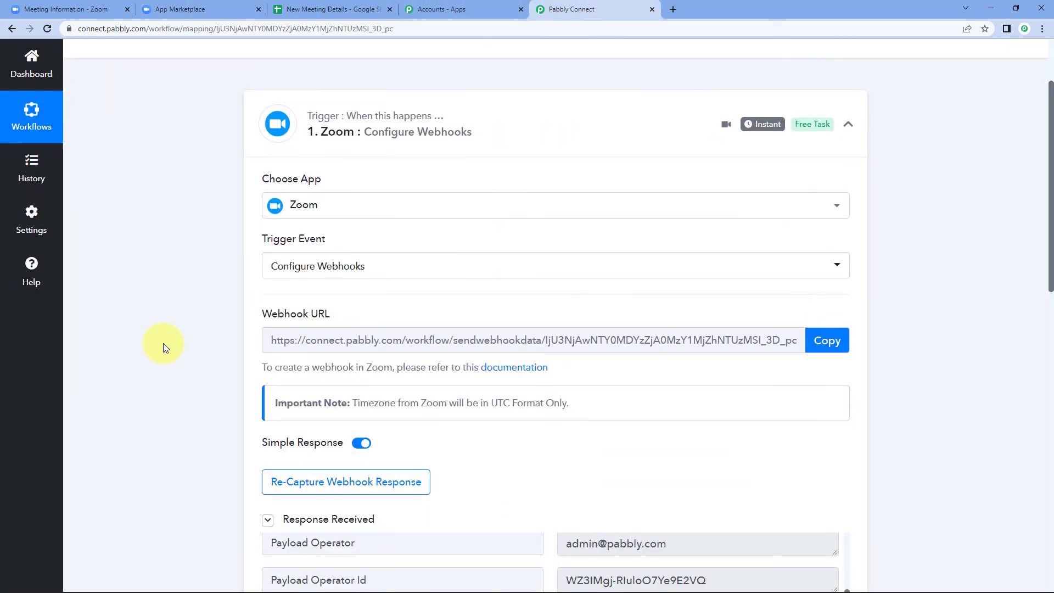
{"action": "scroll", "coordinate": [163, 346], "scroll_direction": "up", "scroll_amount": 2}
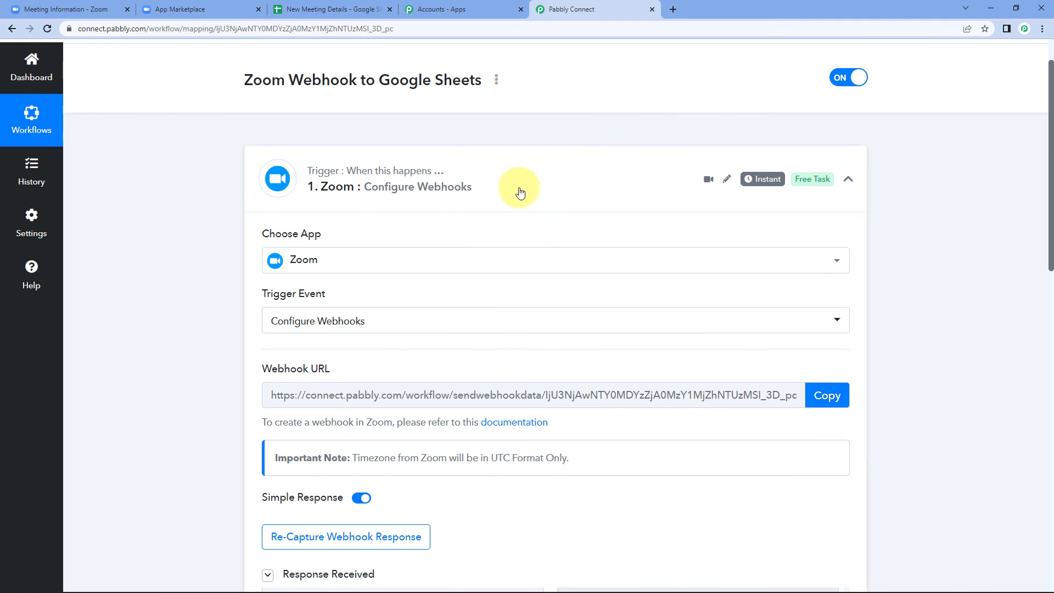
{"action": "left_click", "coordinate": [522, 186]}
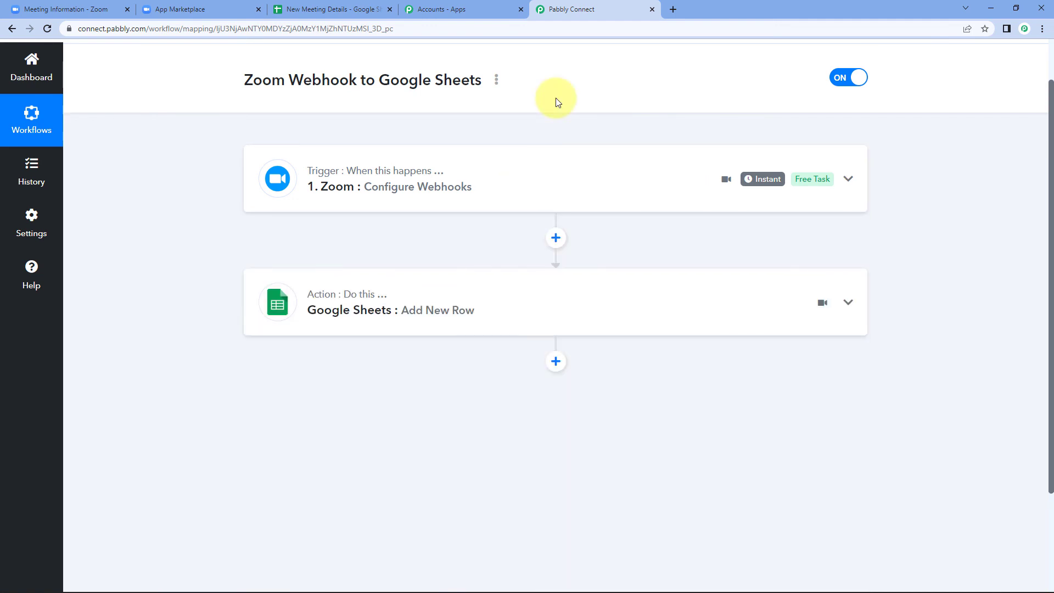